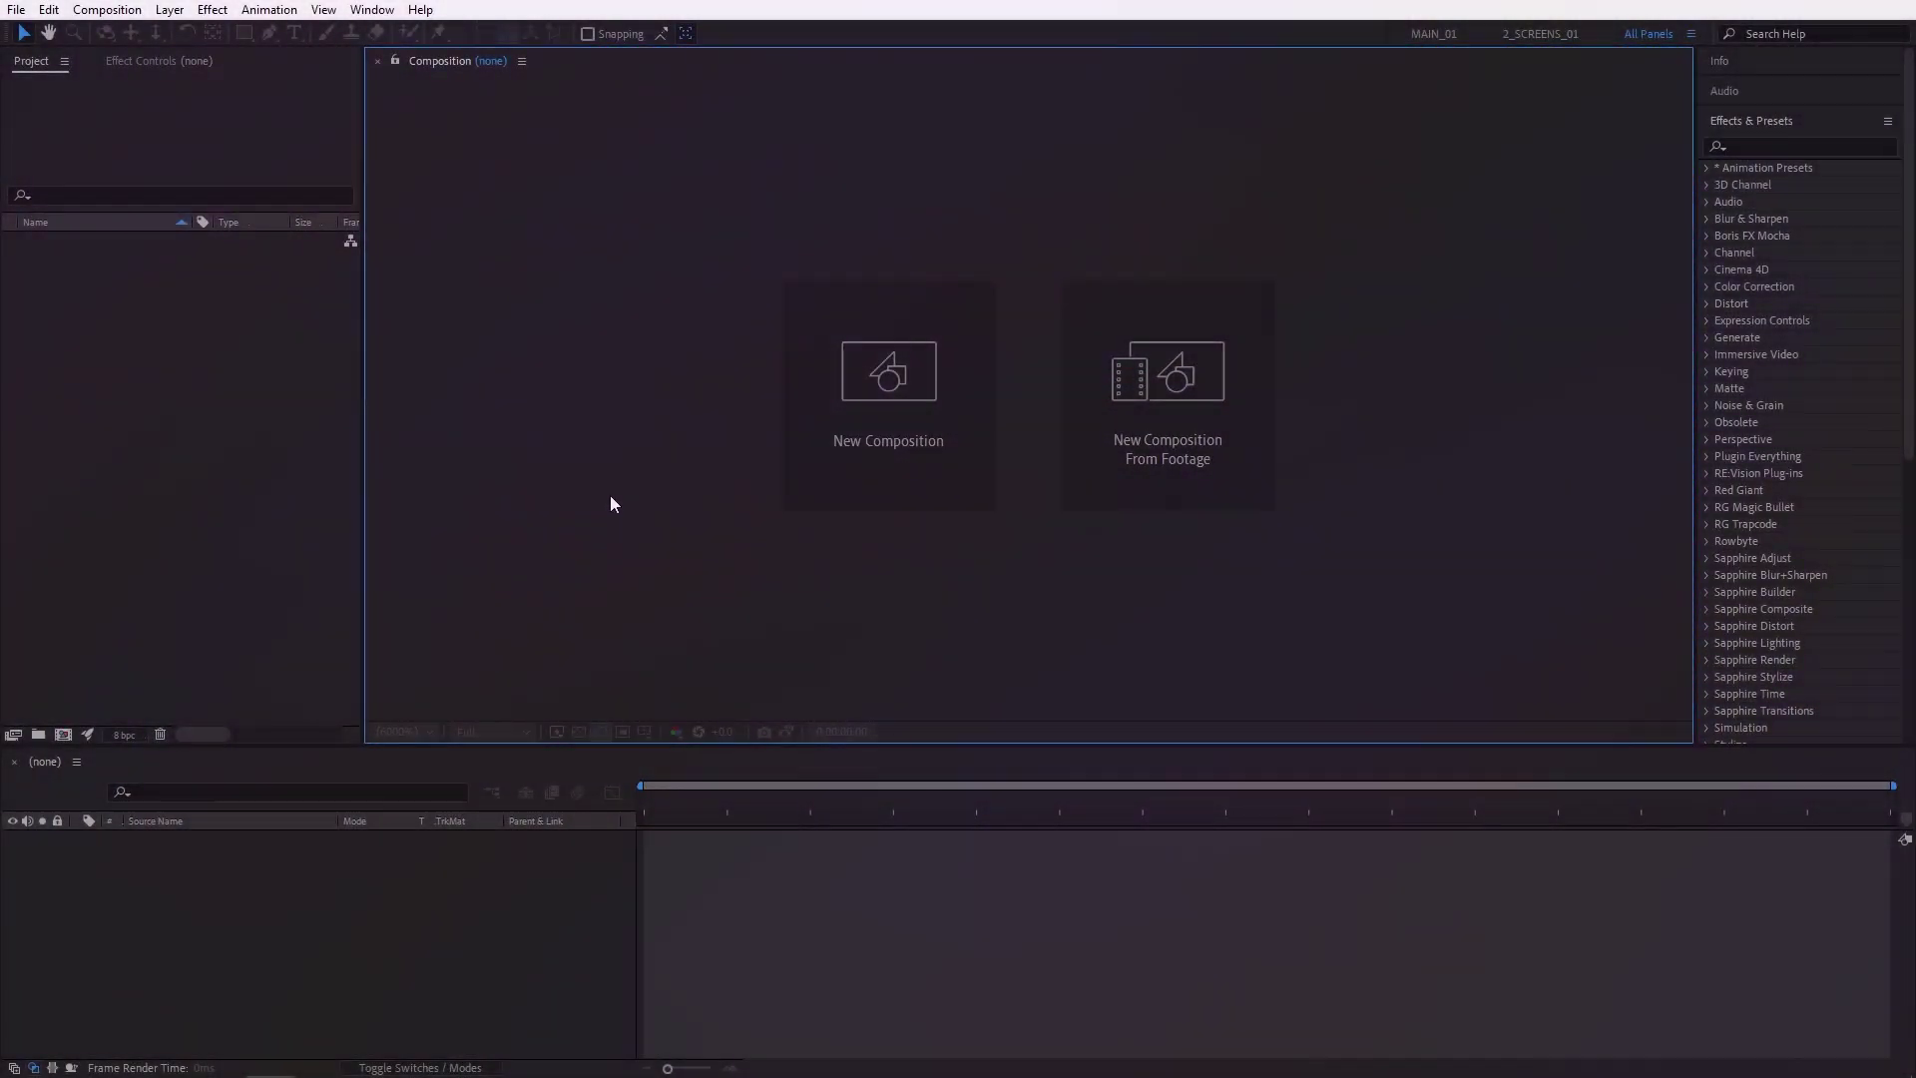
Create a 1920×1080, 30 fps, 10-second comp named Render and turn on the transparency grid
click(888, 479)
text(Render)
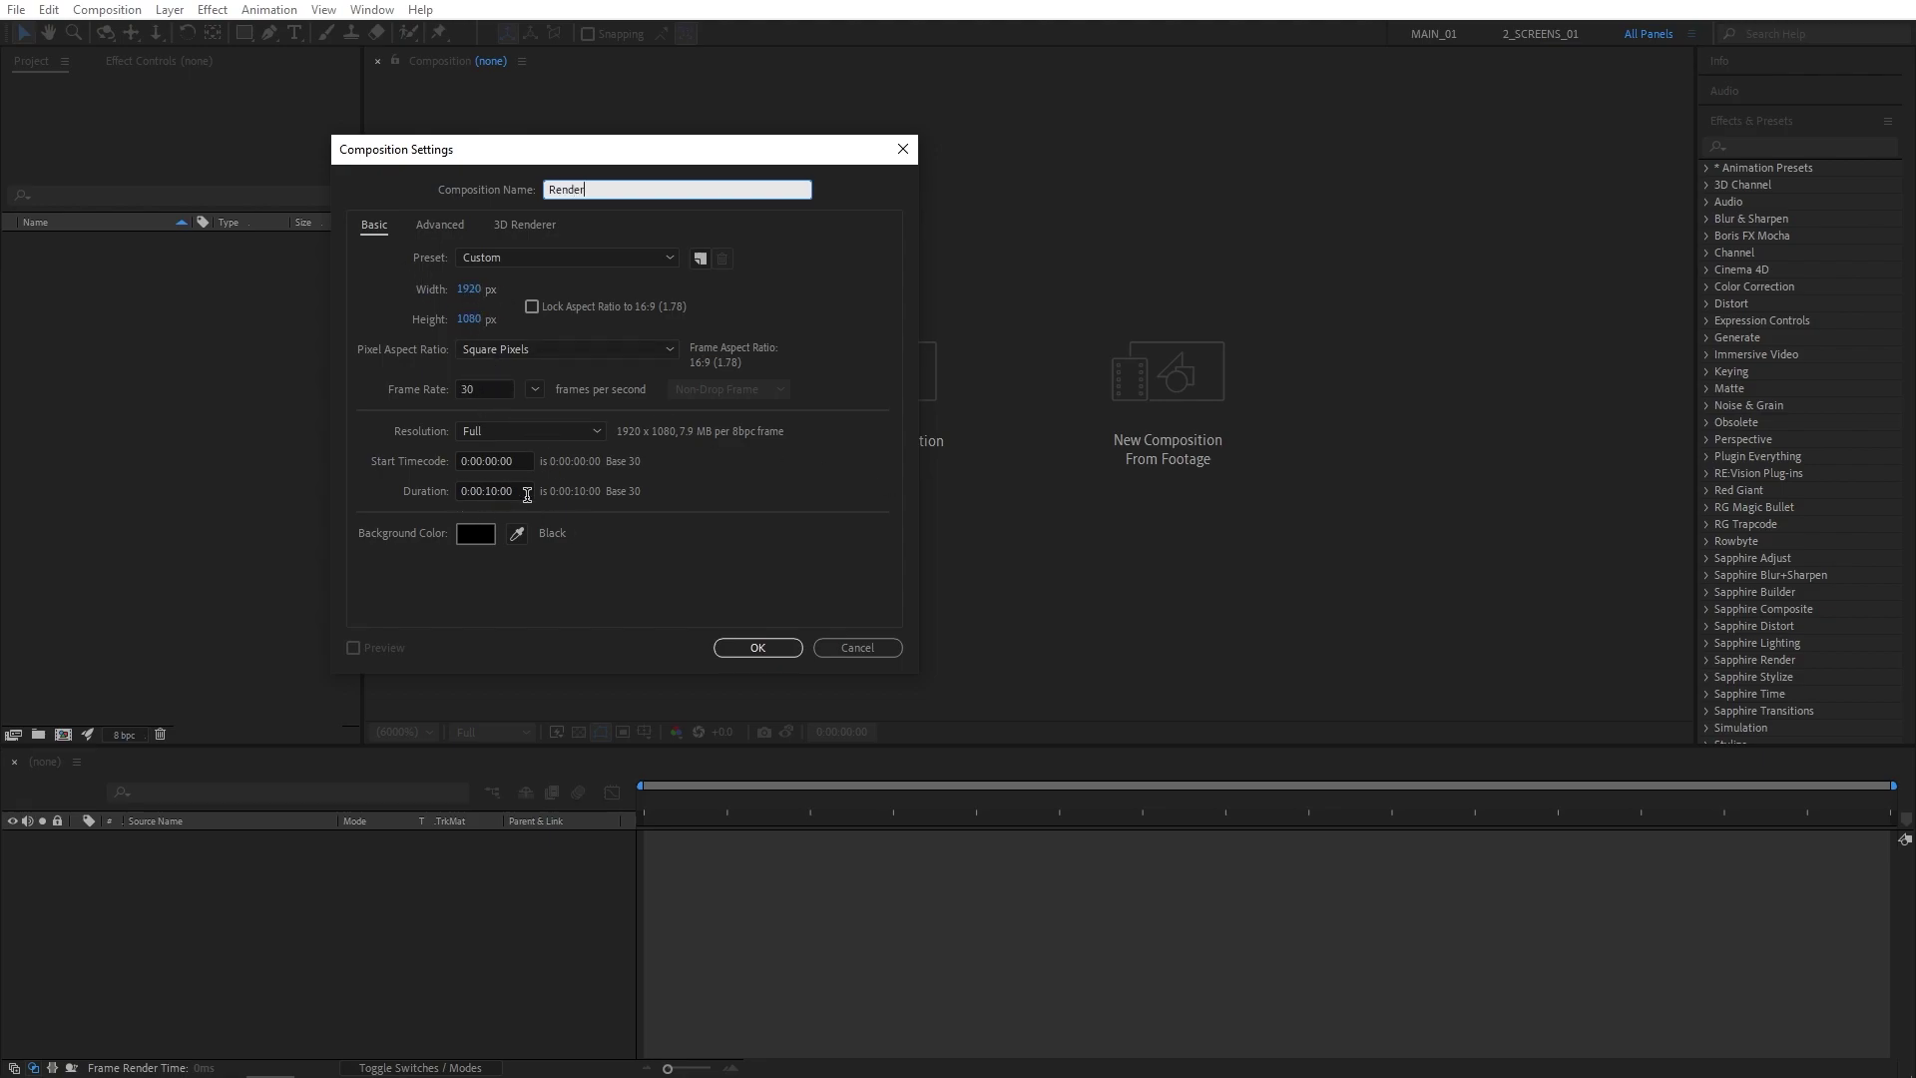
click(735, 647)
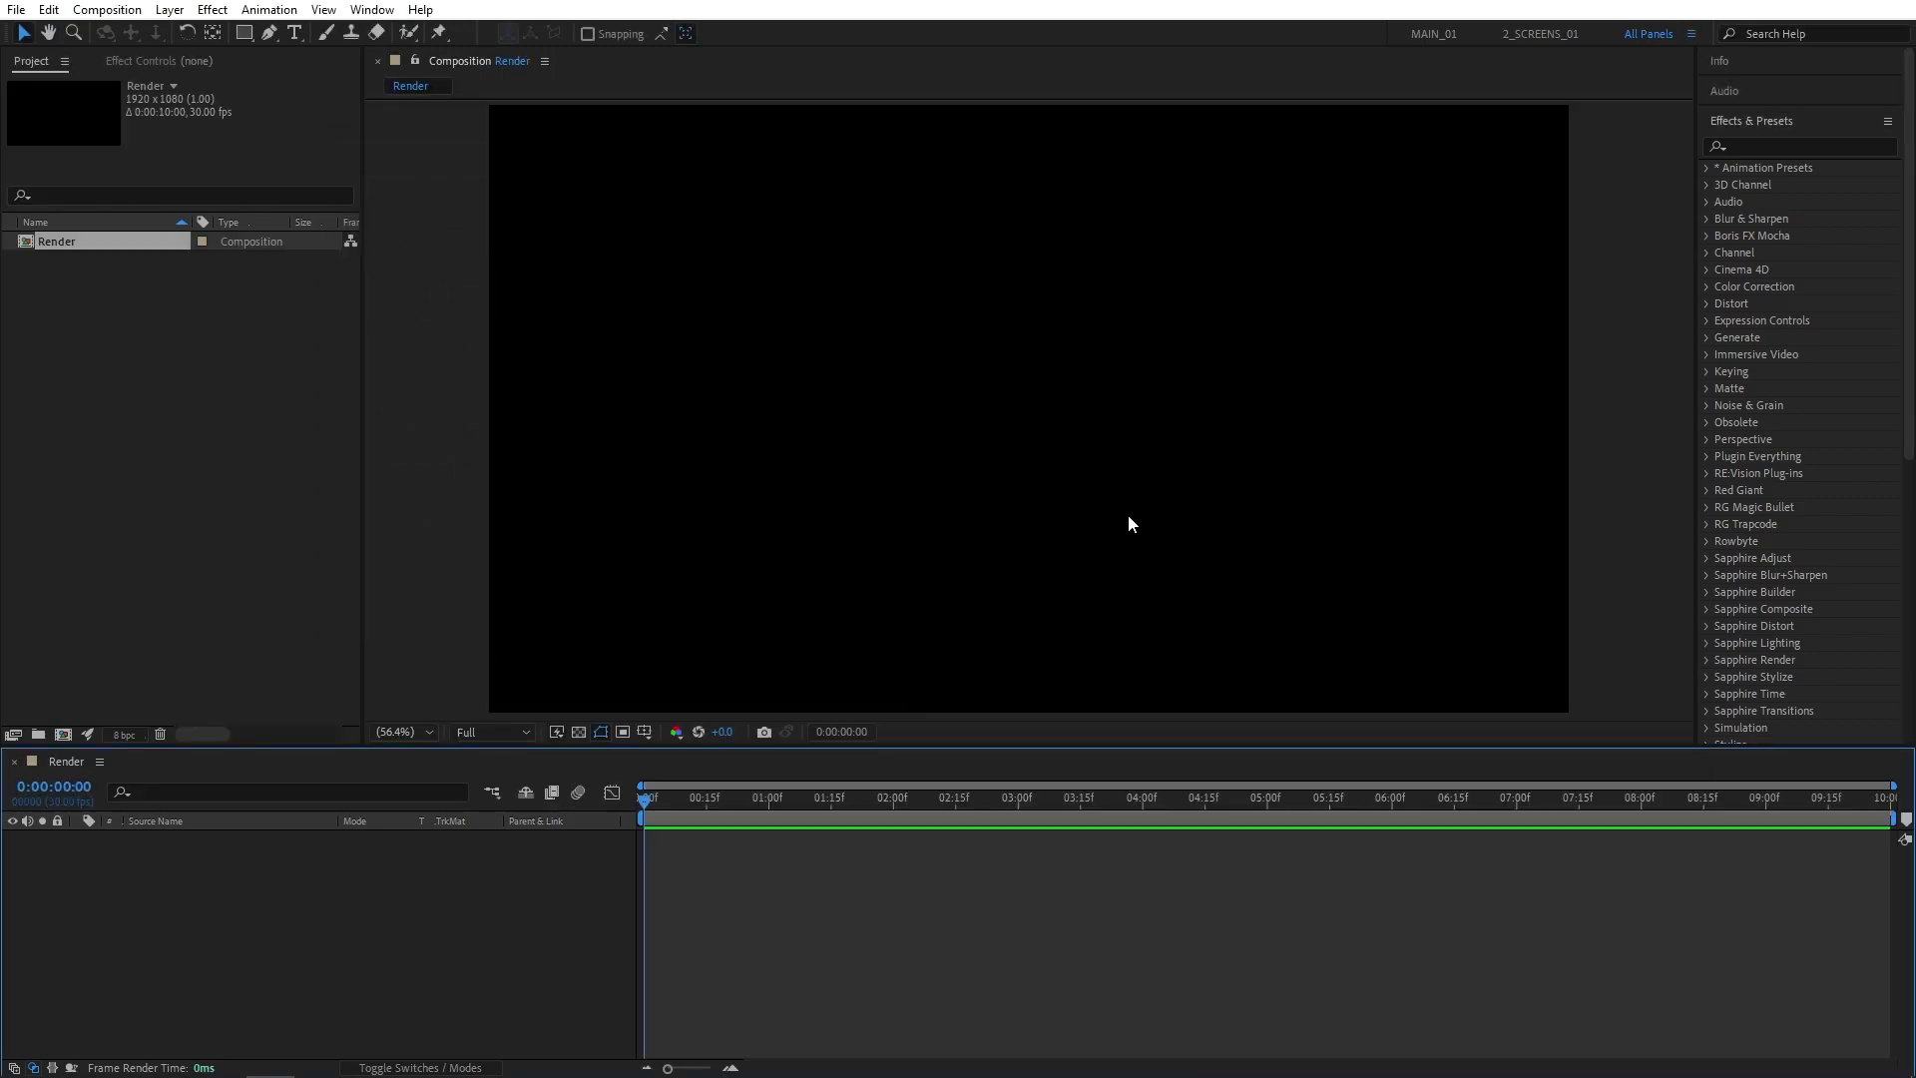
click(578, 733)
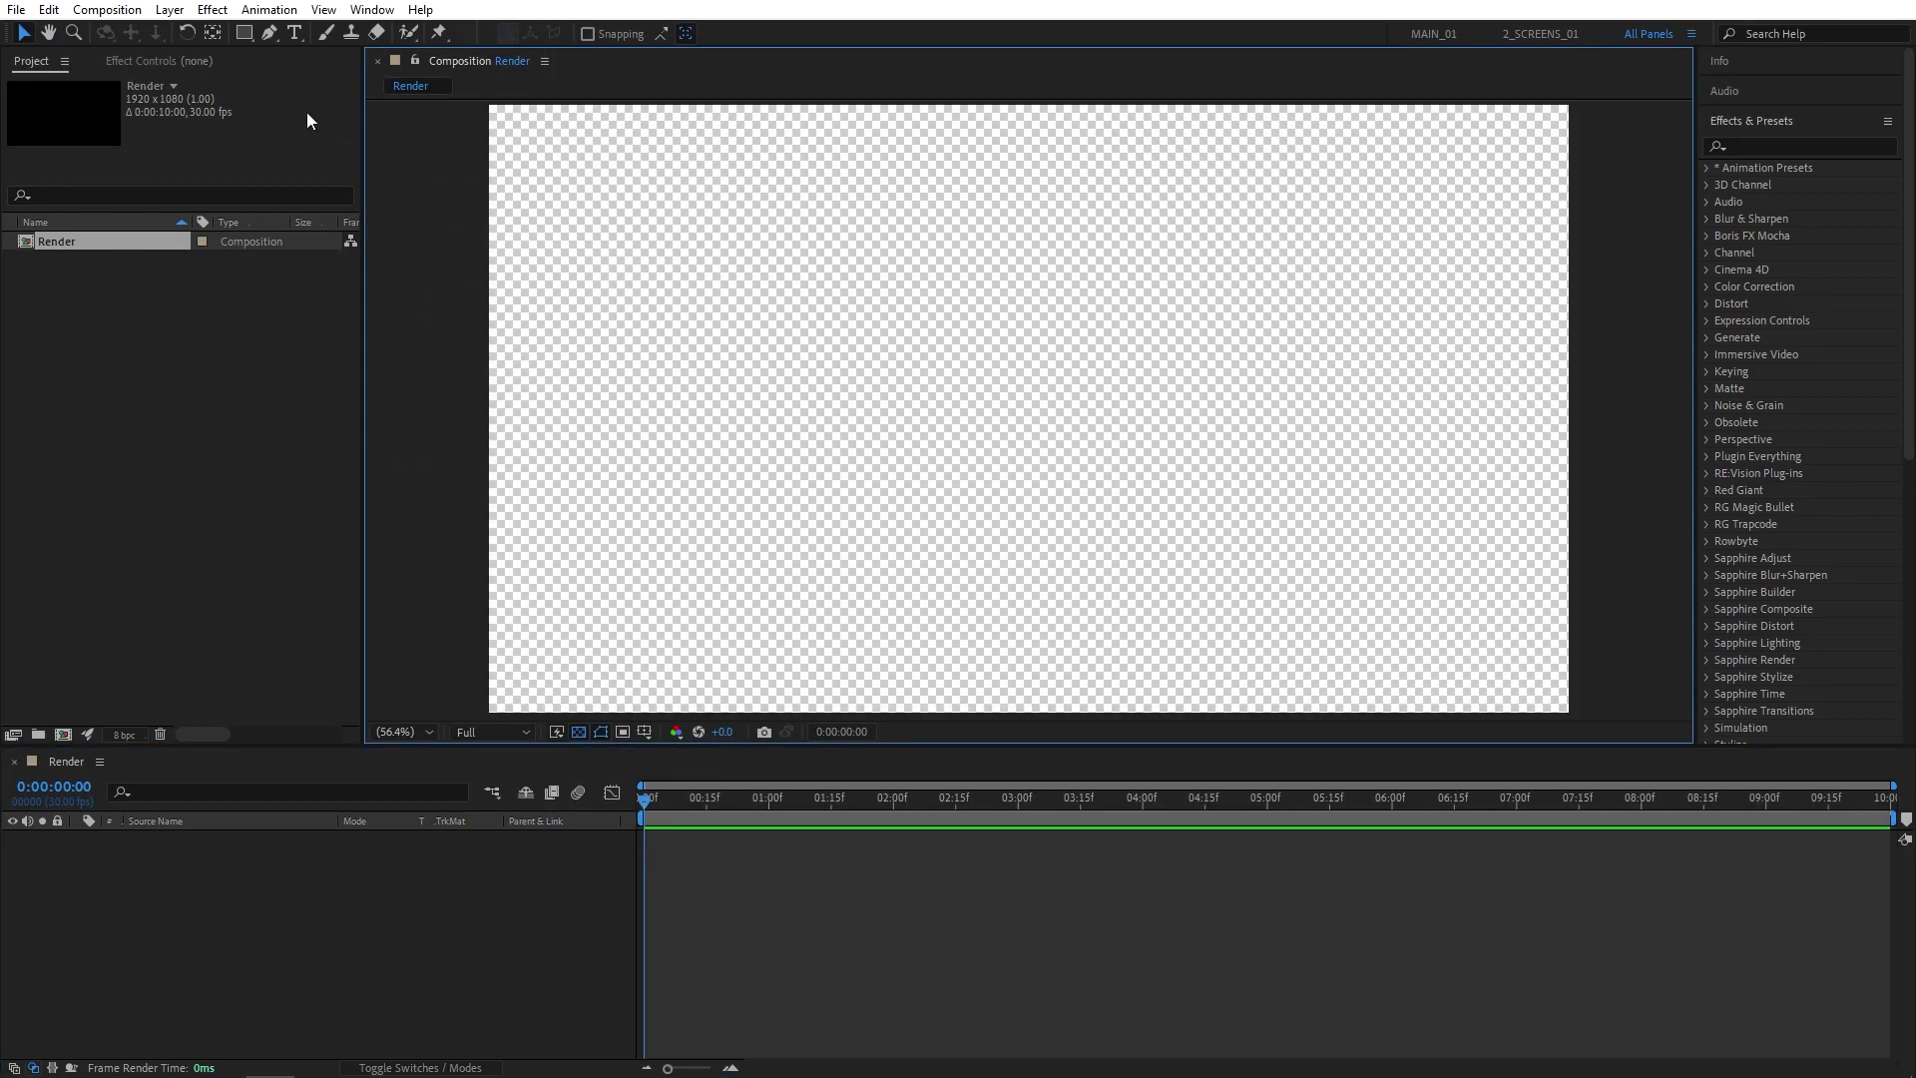
Select the Rectangle Tool with a Solid Color white (FFFFFF) fill and Stroke set to None
drag(244, 33, 323, 34)
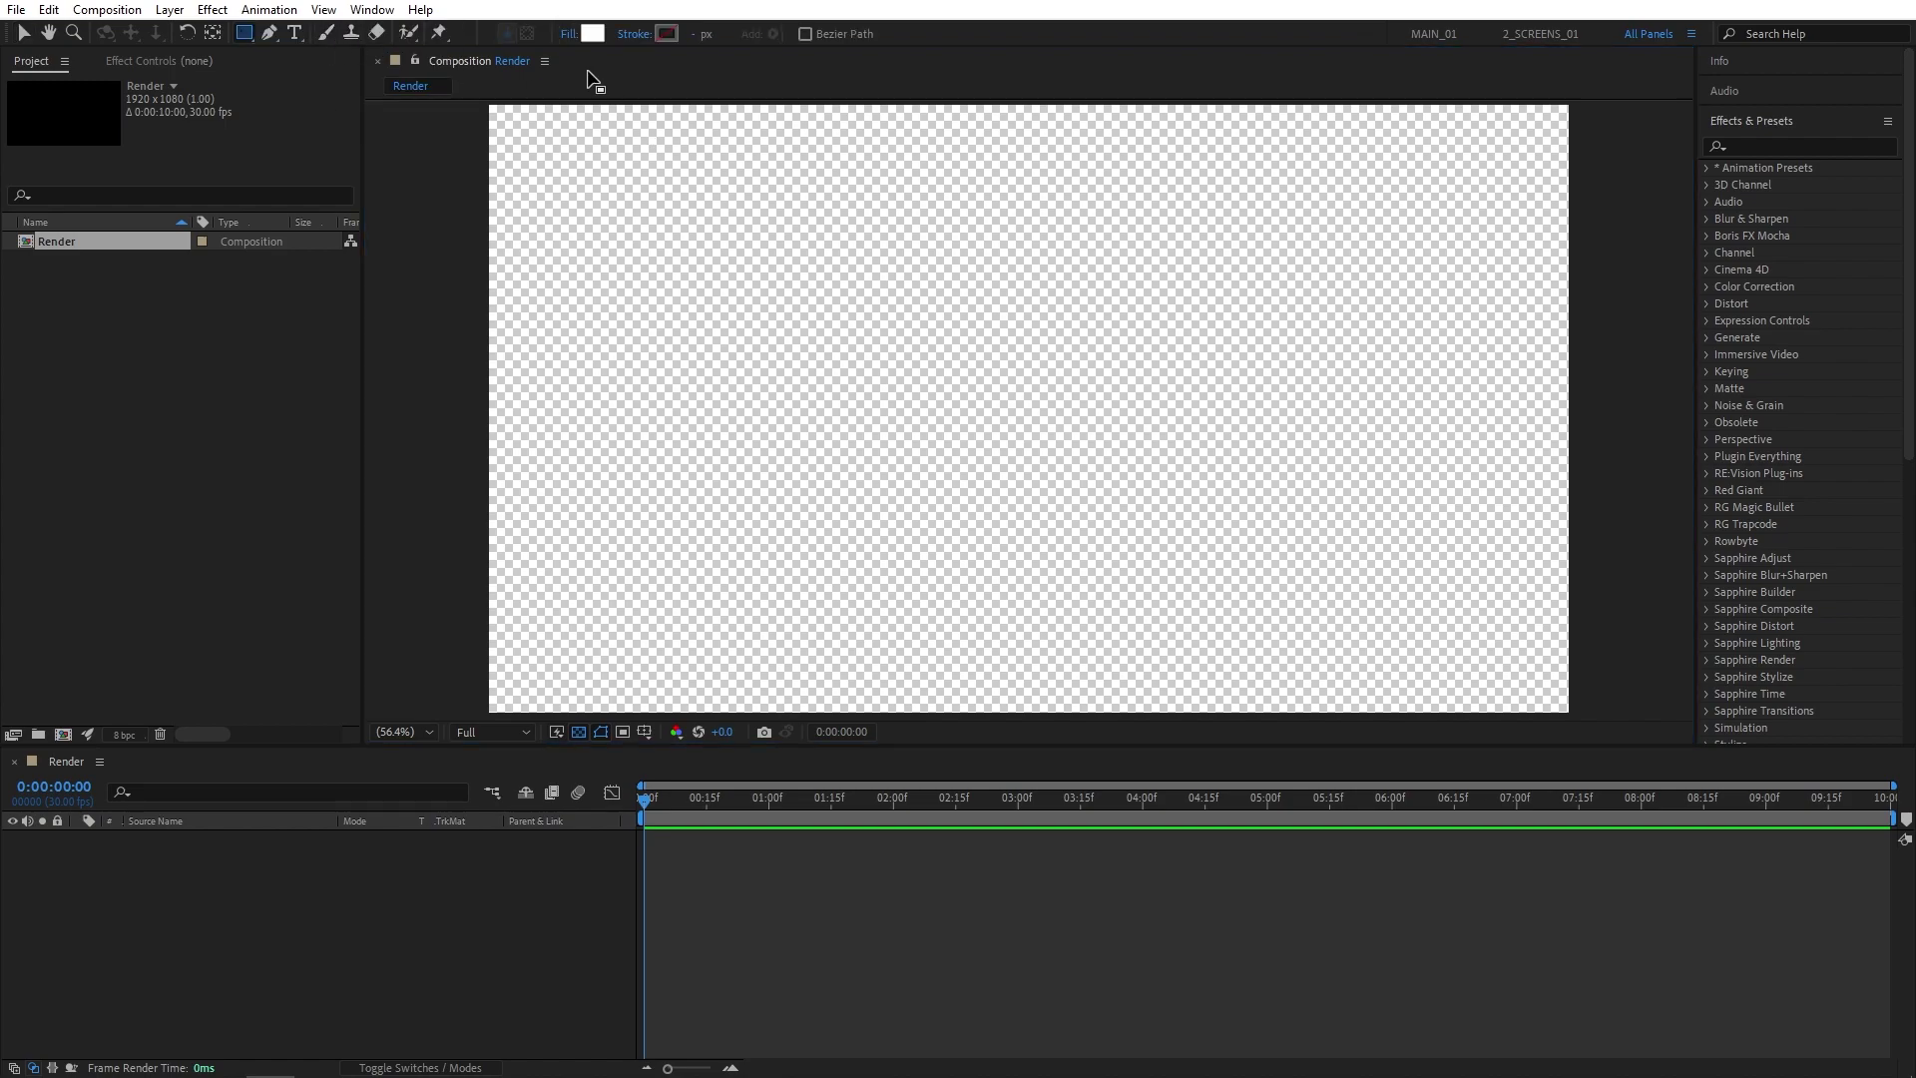
click(567, 36)
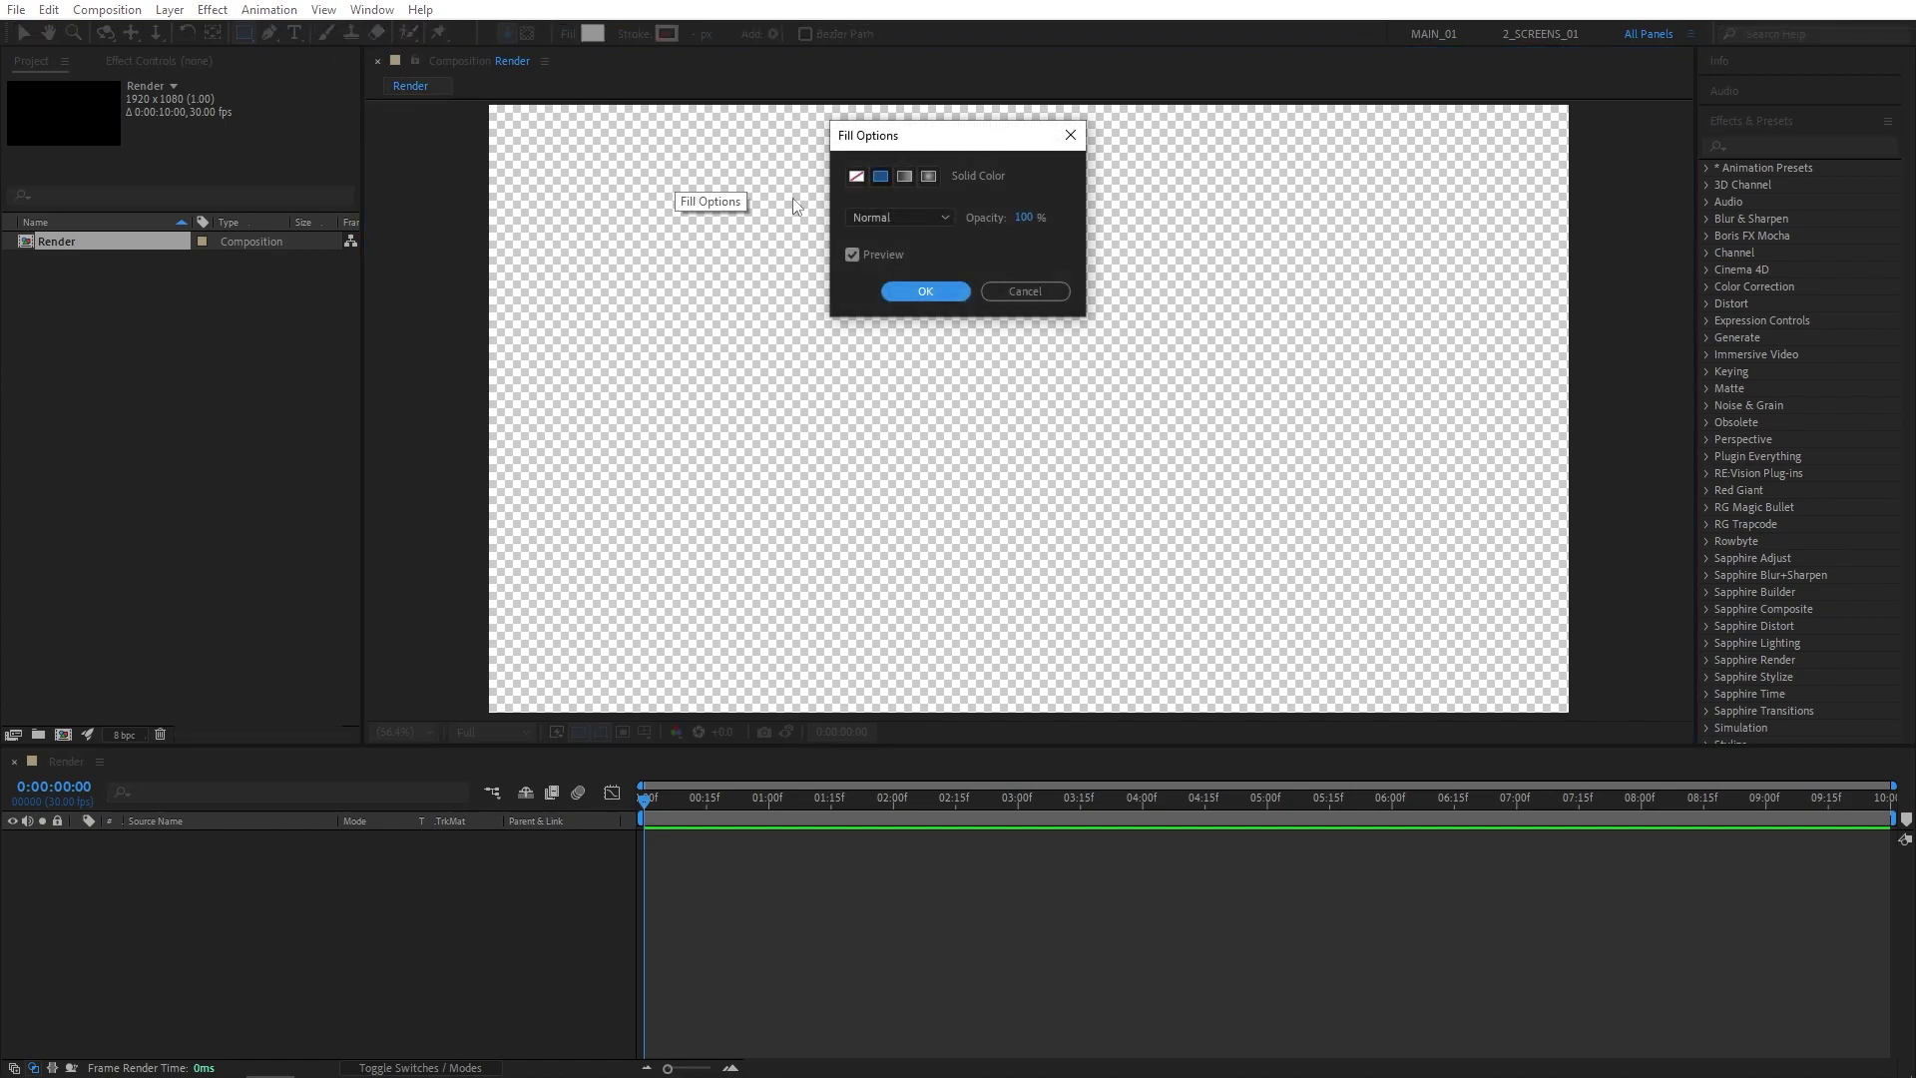
click(913, 290)
click(591, 36)
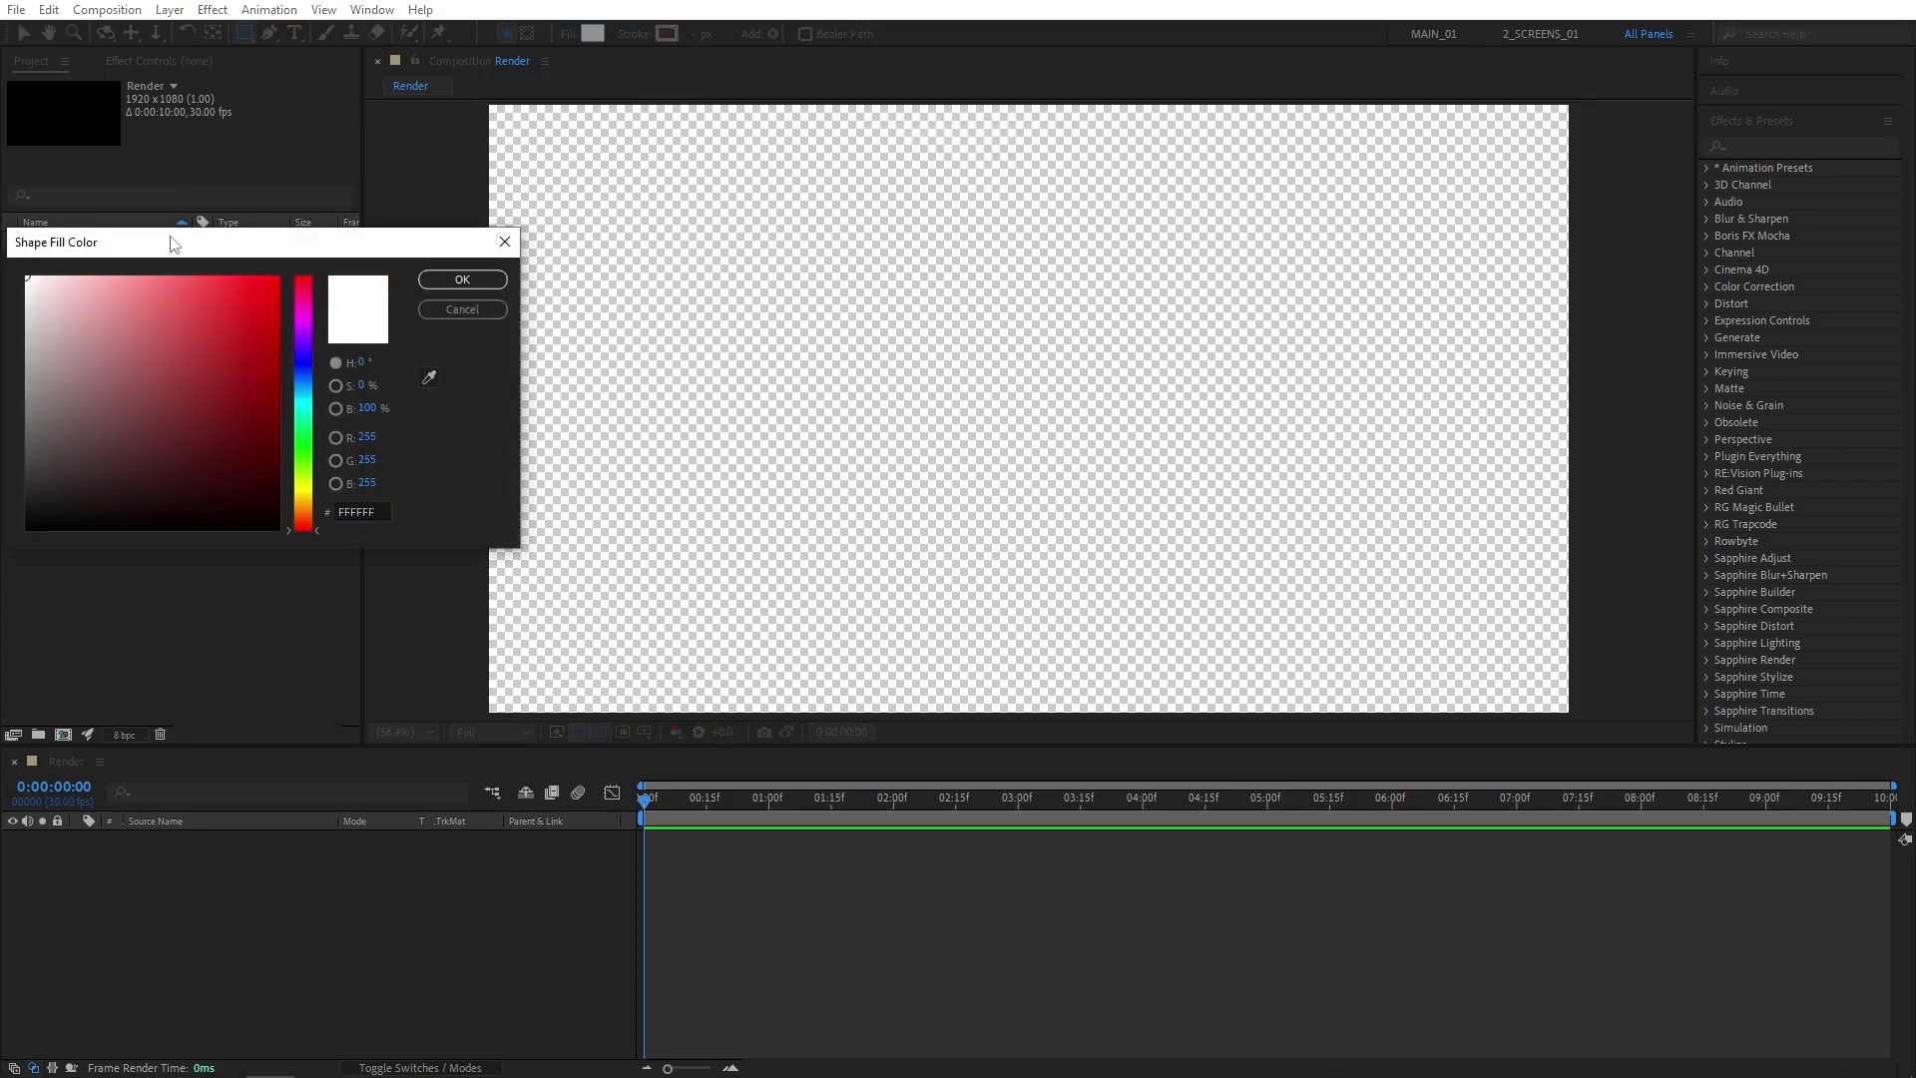
key(Return)
click(629, 36)
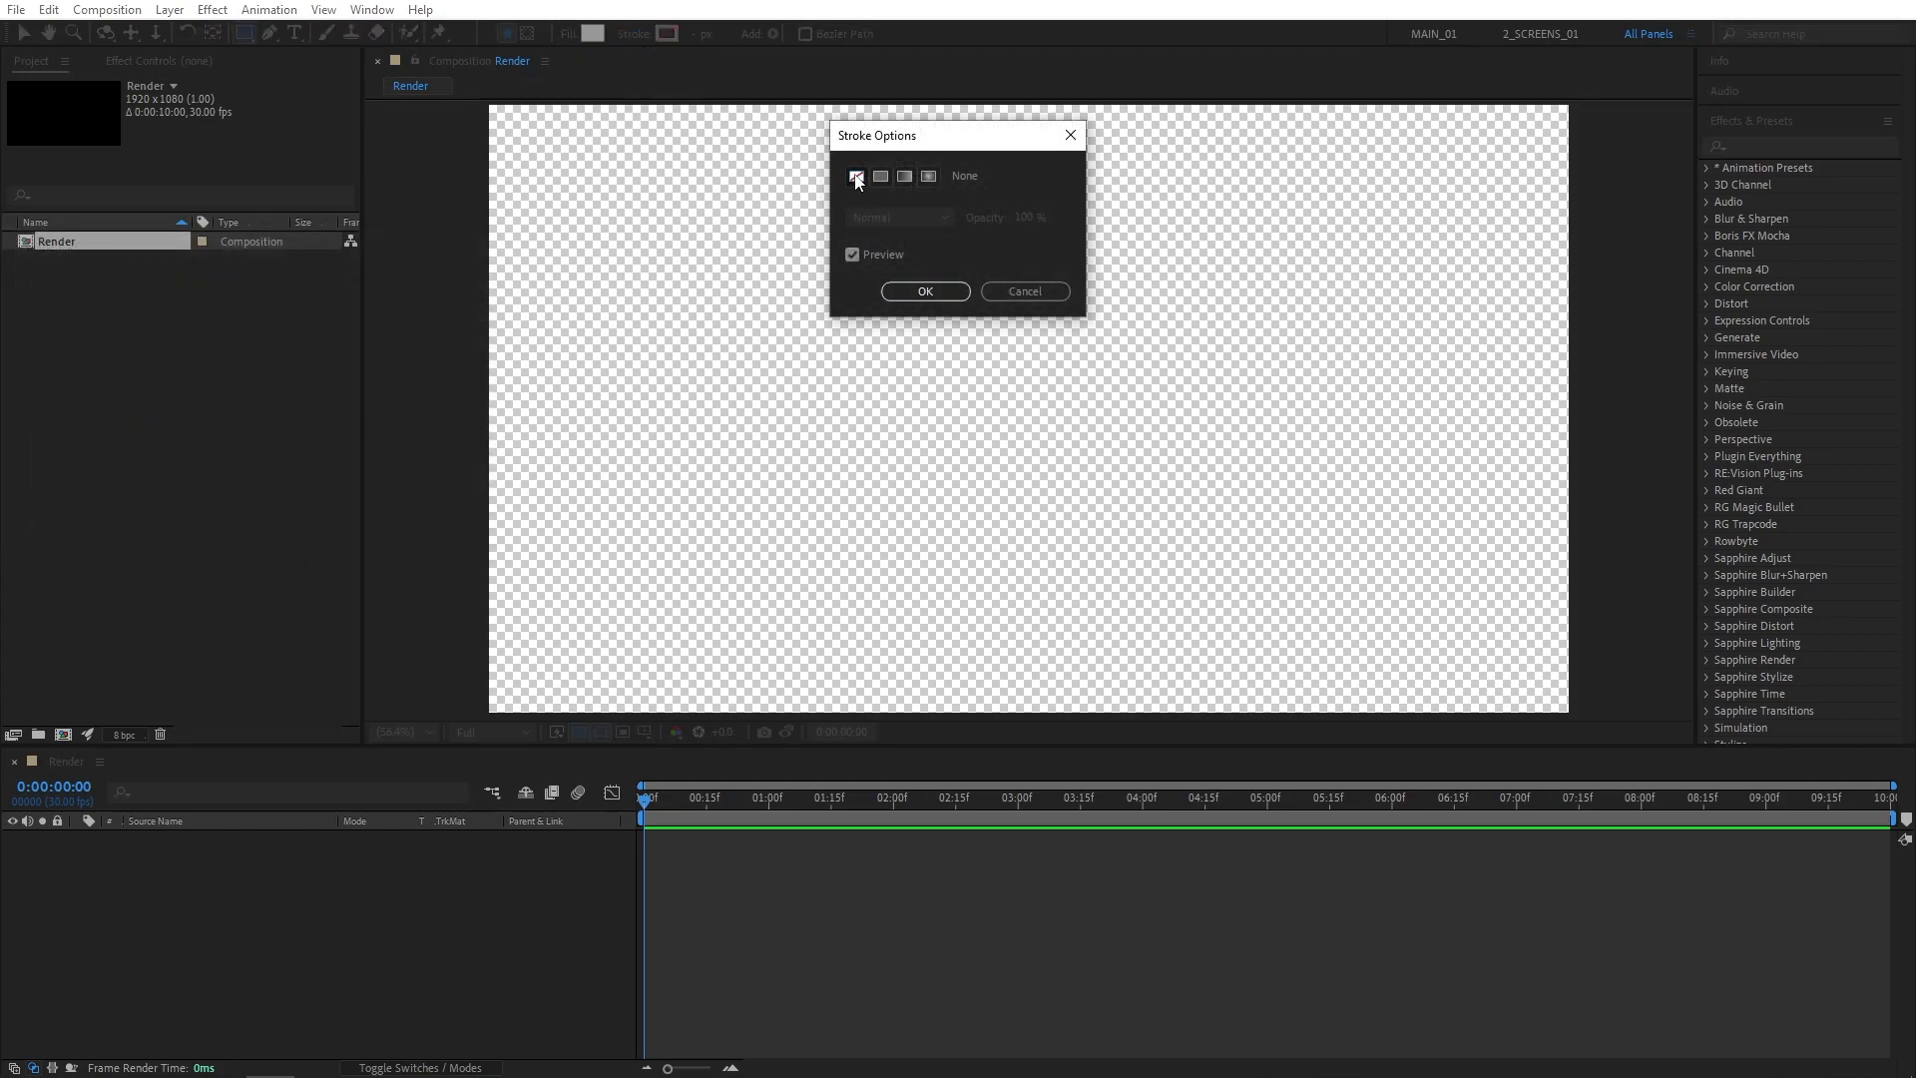
click(913, 290)
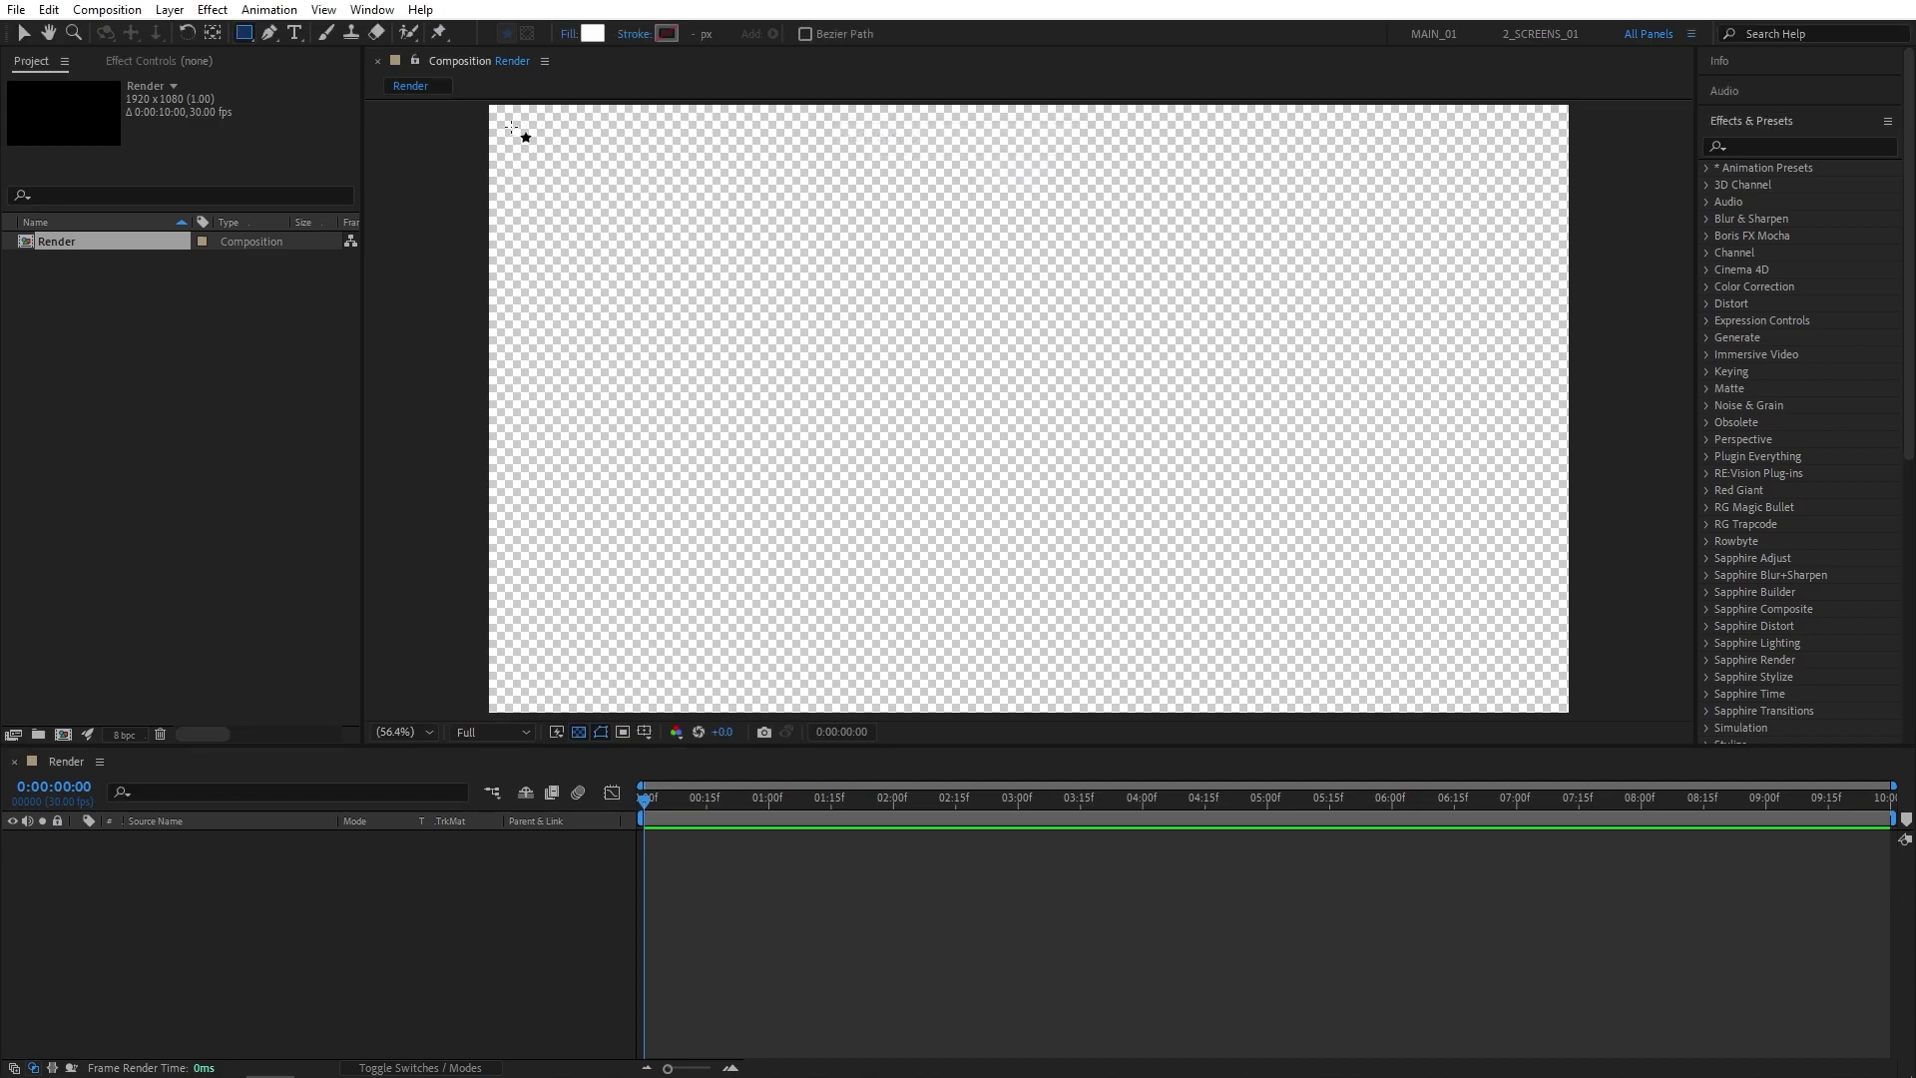
Draw nine white rectangles in three rows of three, creating Rectangles 1–9 in Shape Layer 1
drag(503, 117, 748, 296)
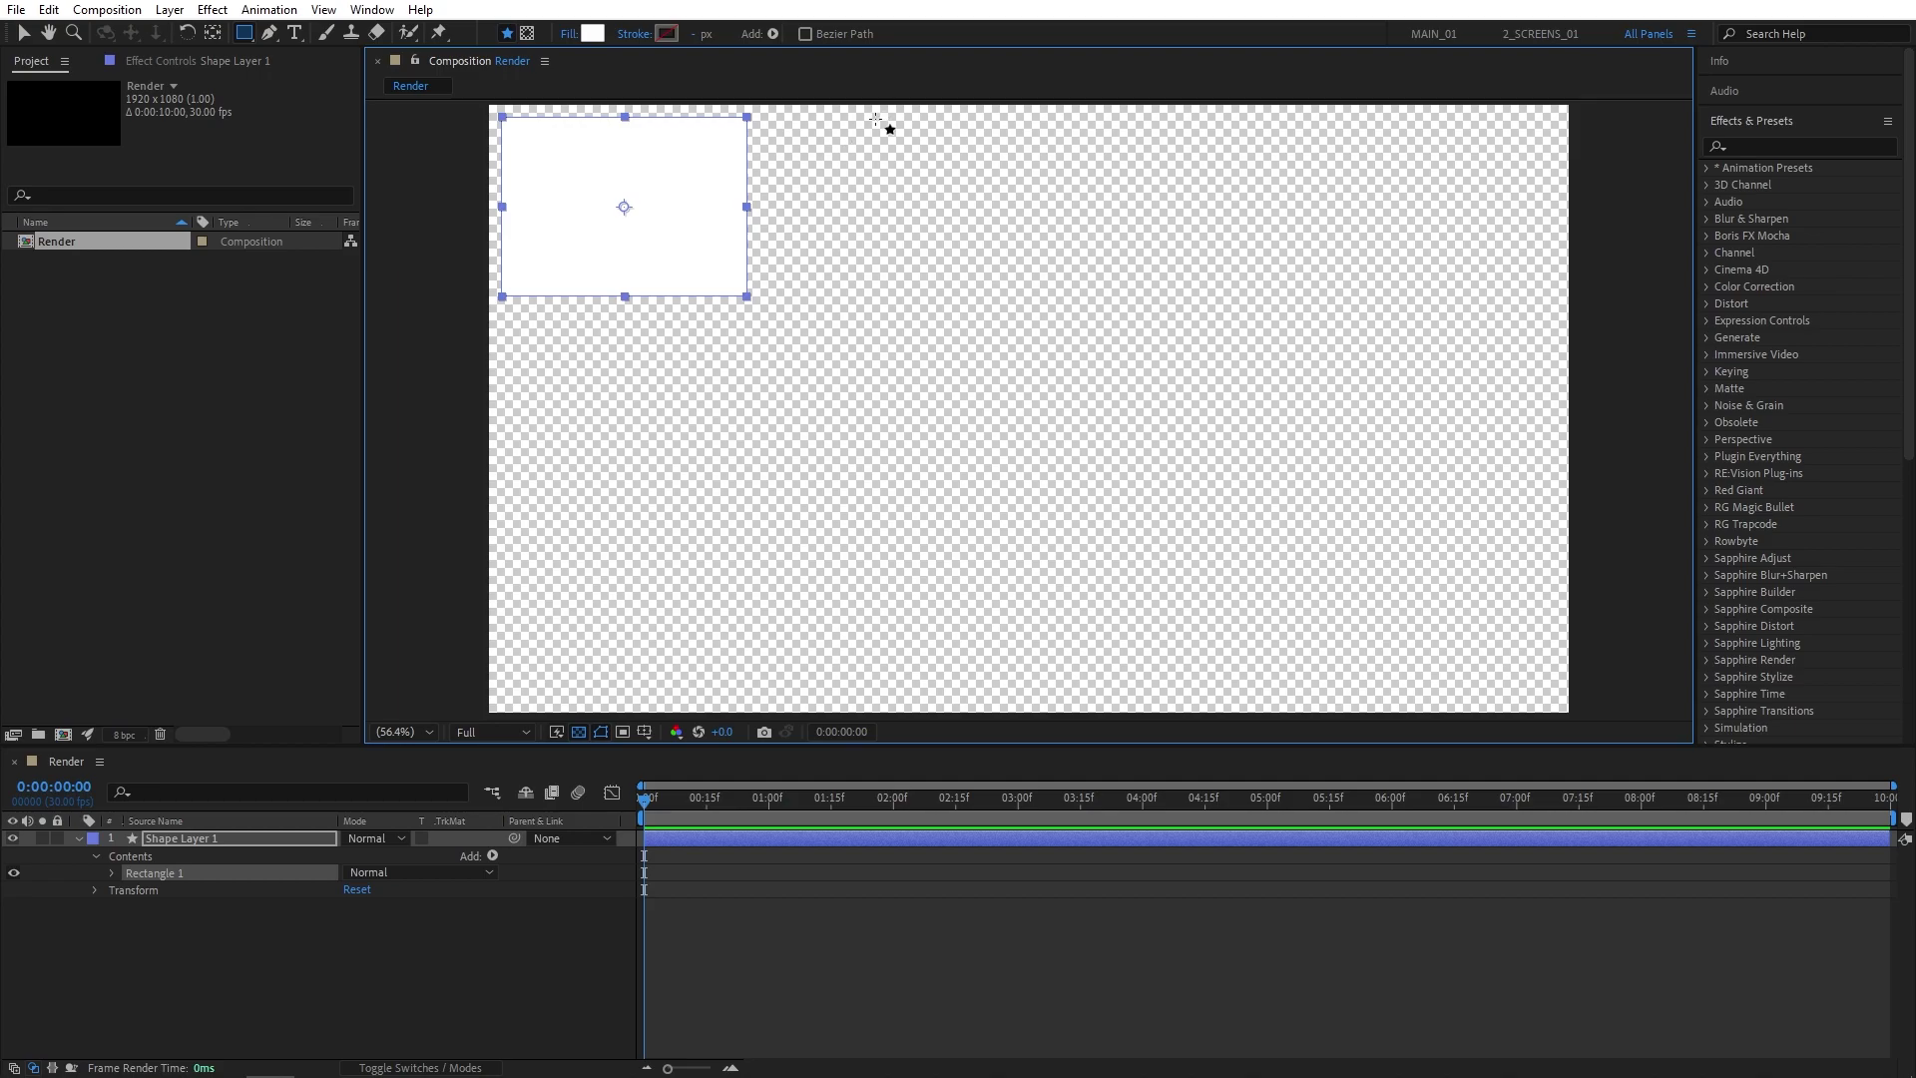
drag(865, 117, 1113, 296)
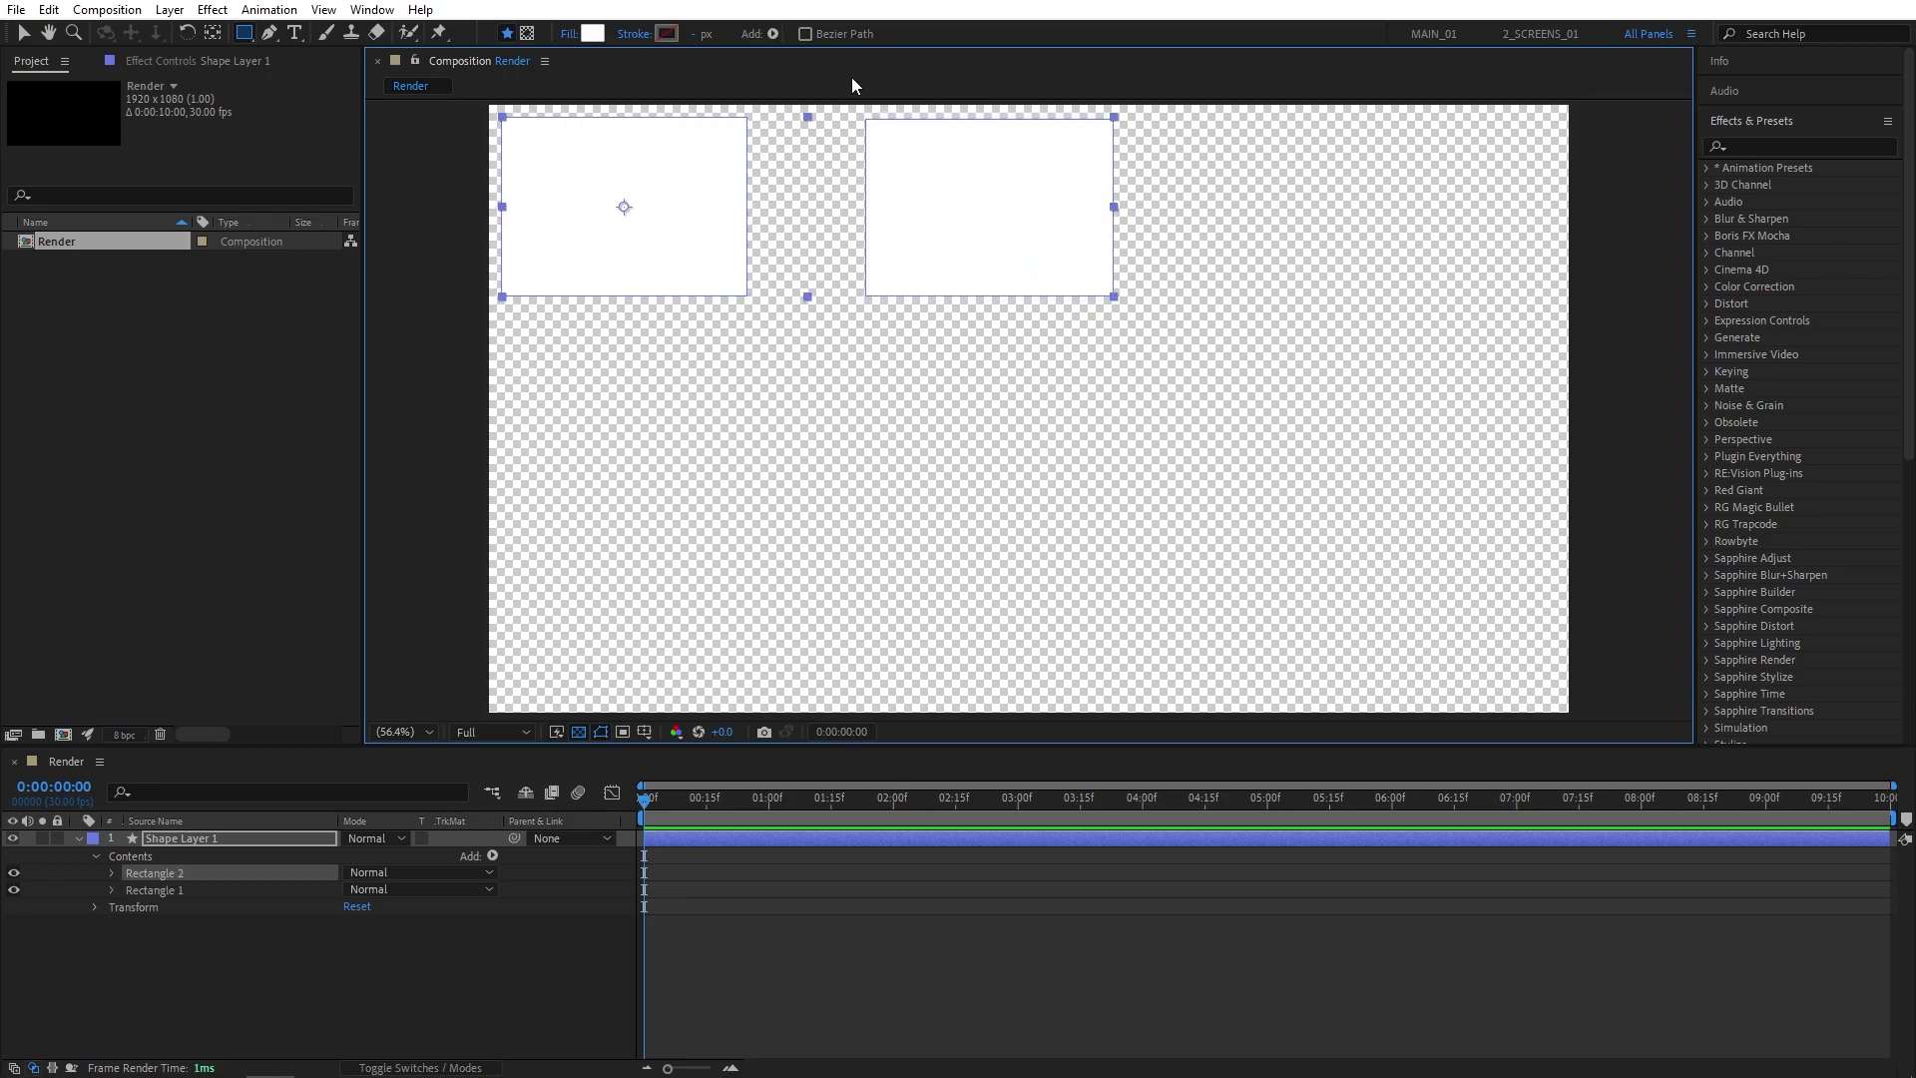
drag(1237, 124, 1487, 313)
drag(513, 341, 747, 506)
drag(862, 339, 1099, 507)
drag(1223, 350, 1502, 512)
drag(516, 549, 751, 643)
drag(862, 546, 1082, 646)
drag(1212, 555, 1508, 656)
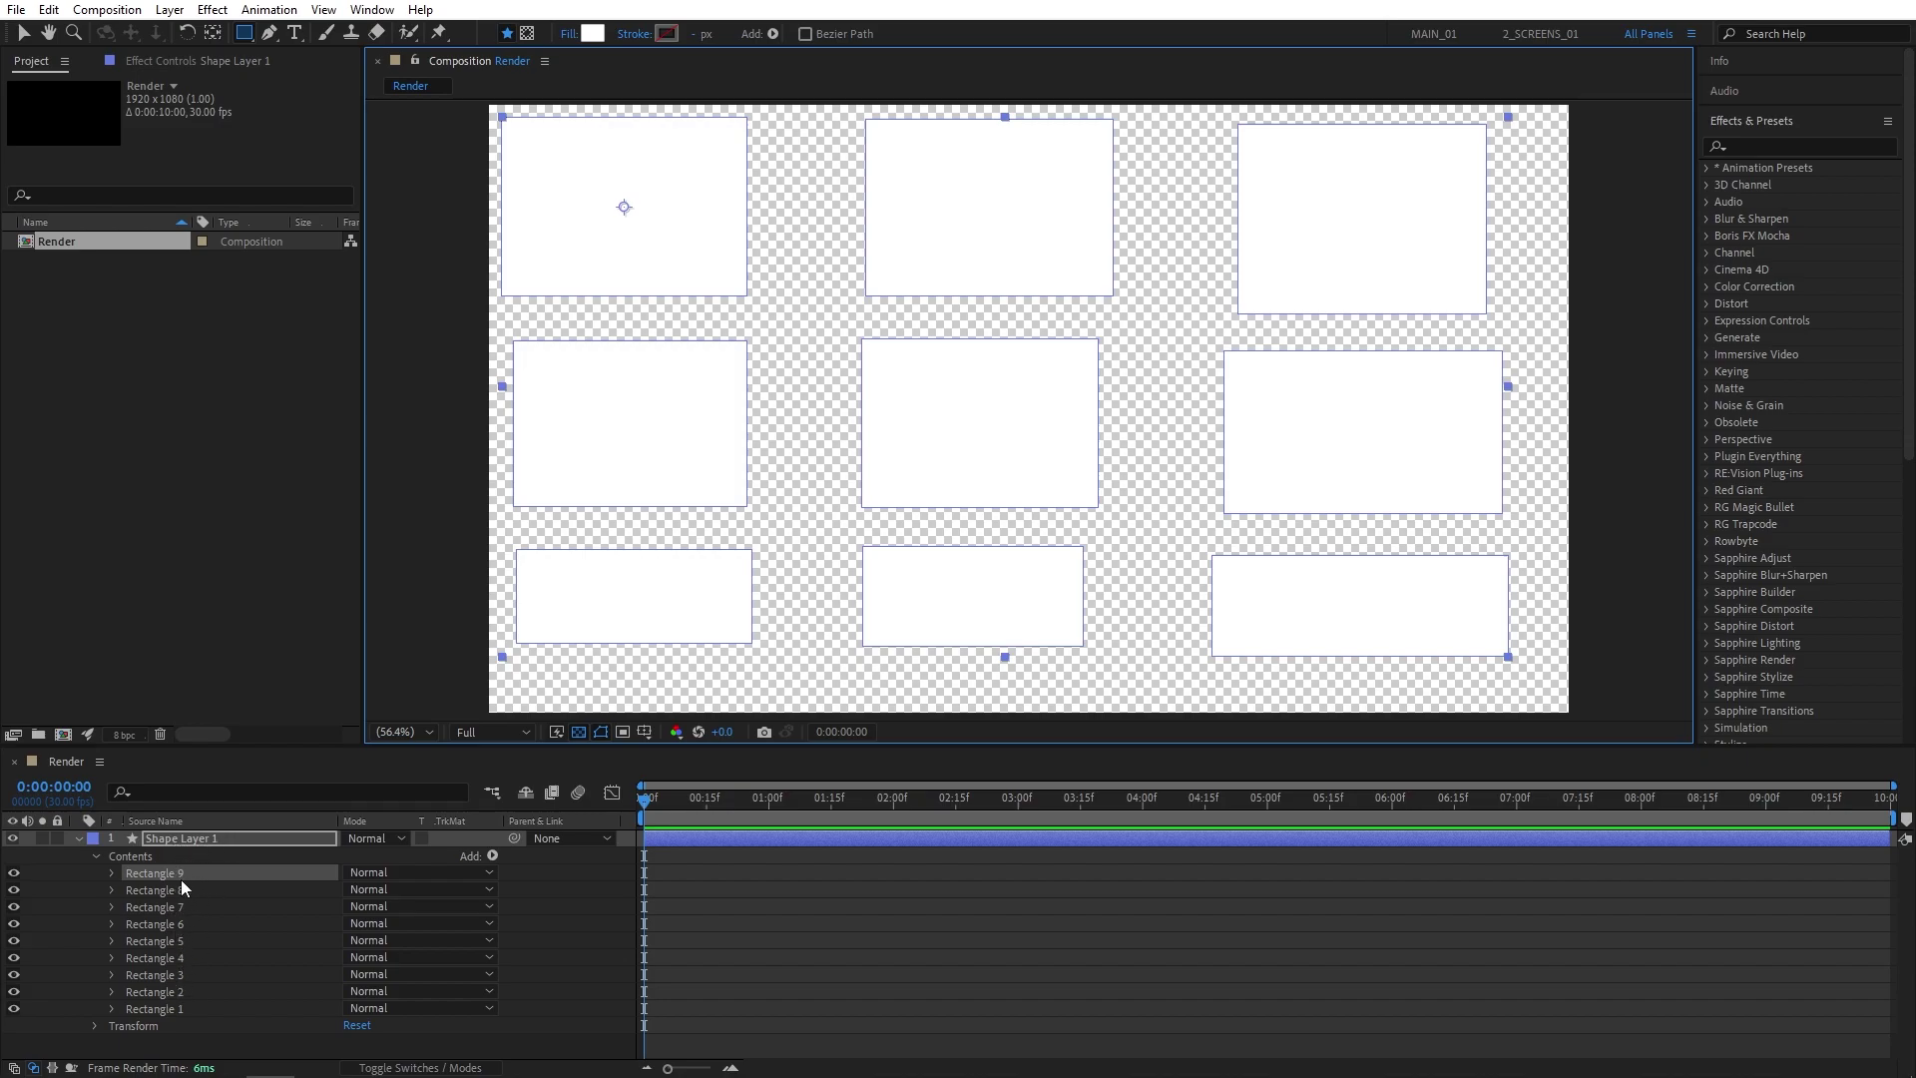
Apply the Drop Shadow effect to Shape Layer 1
click(1774, 145)
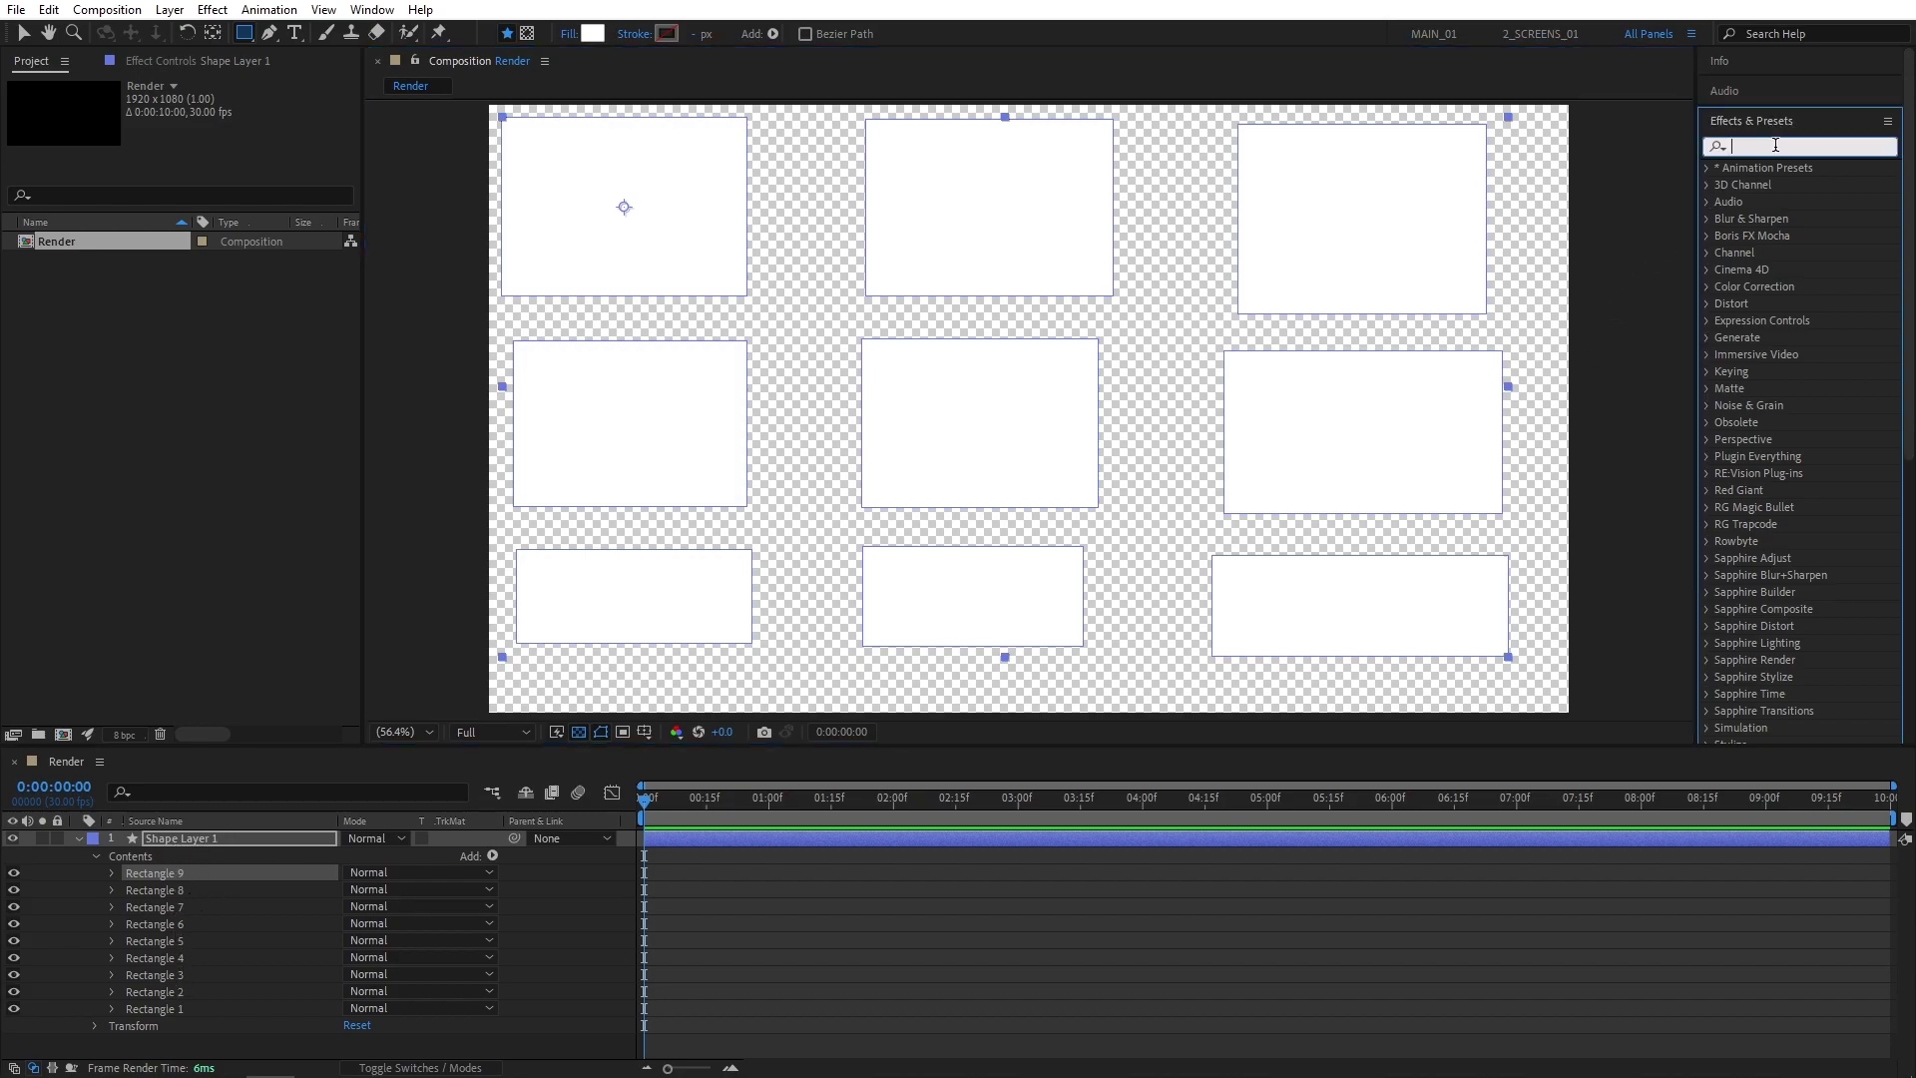
text(drop shado)
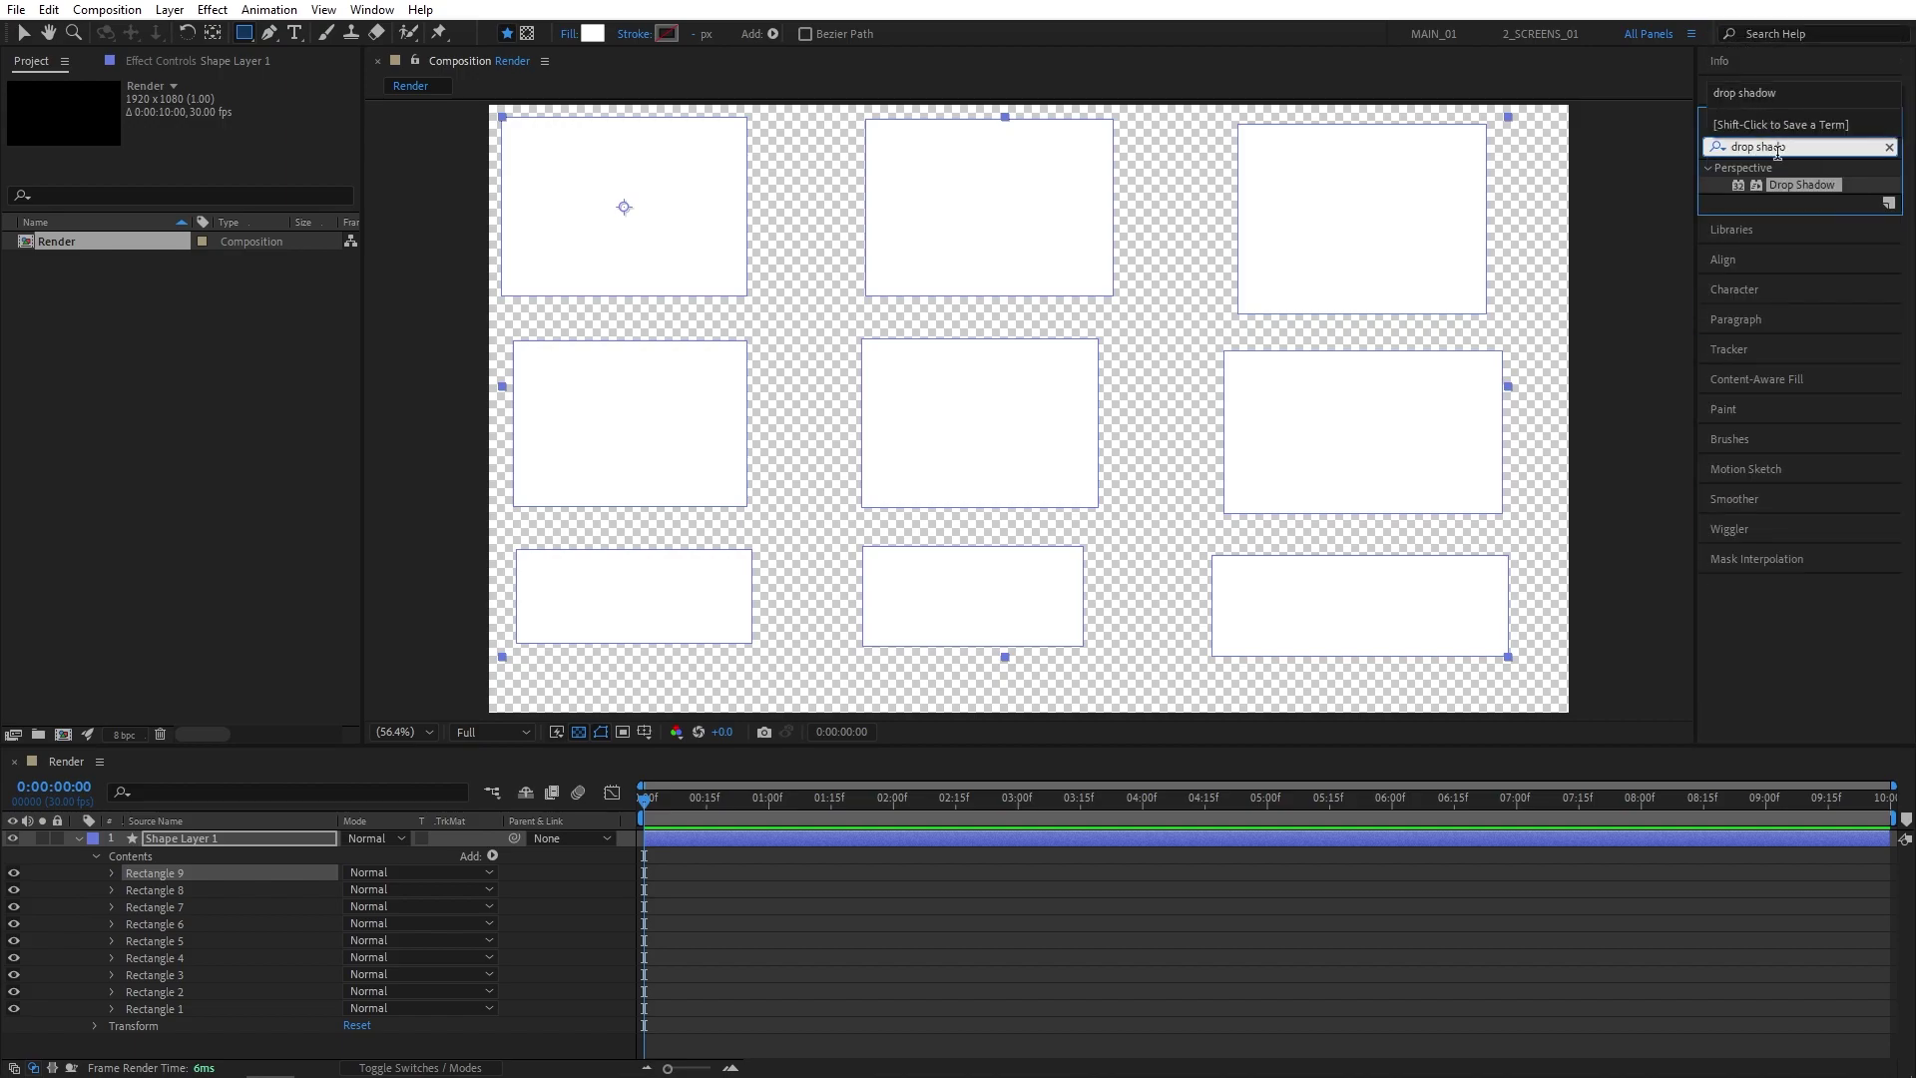
drag(1801, 184, 207, 837)
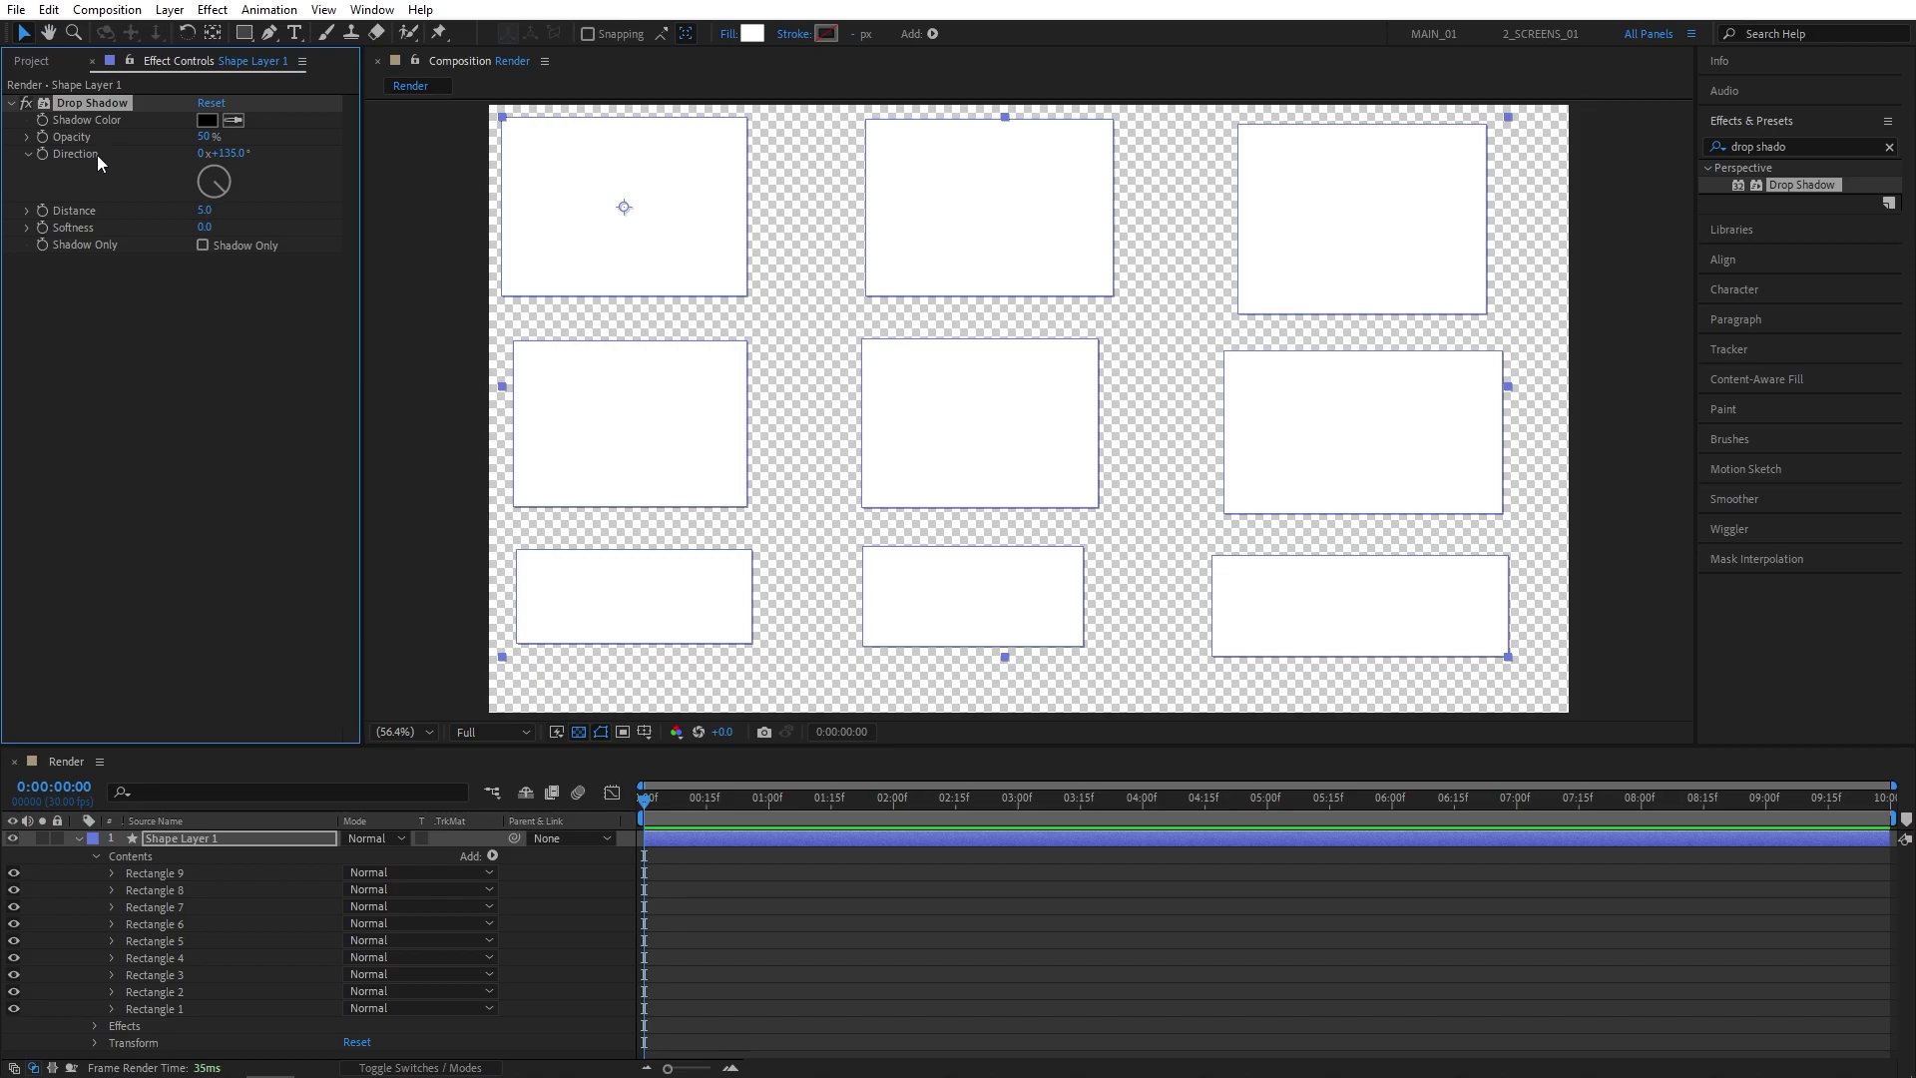
Set the Drop Shadow opacity to 100% and distance to 120
drag(208, 141, 265, 140)
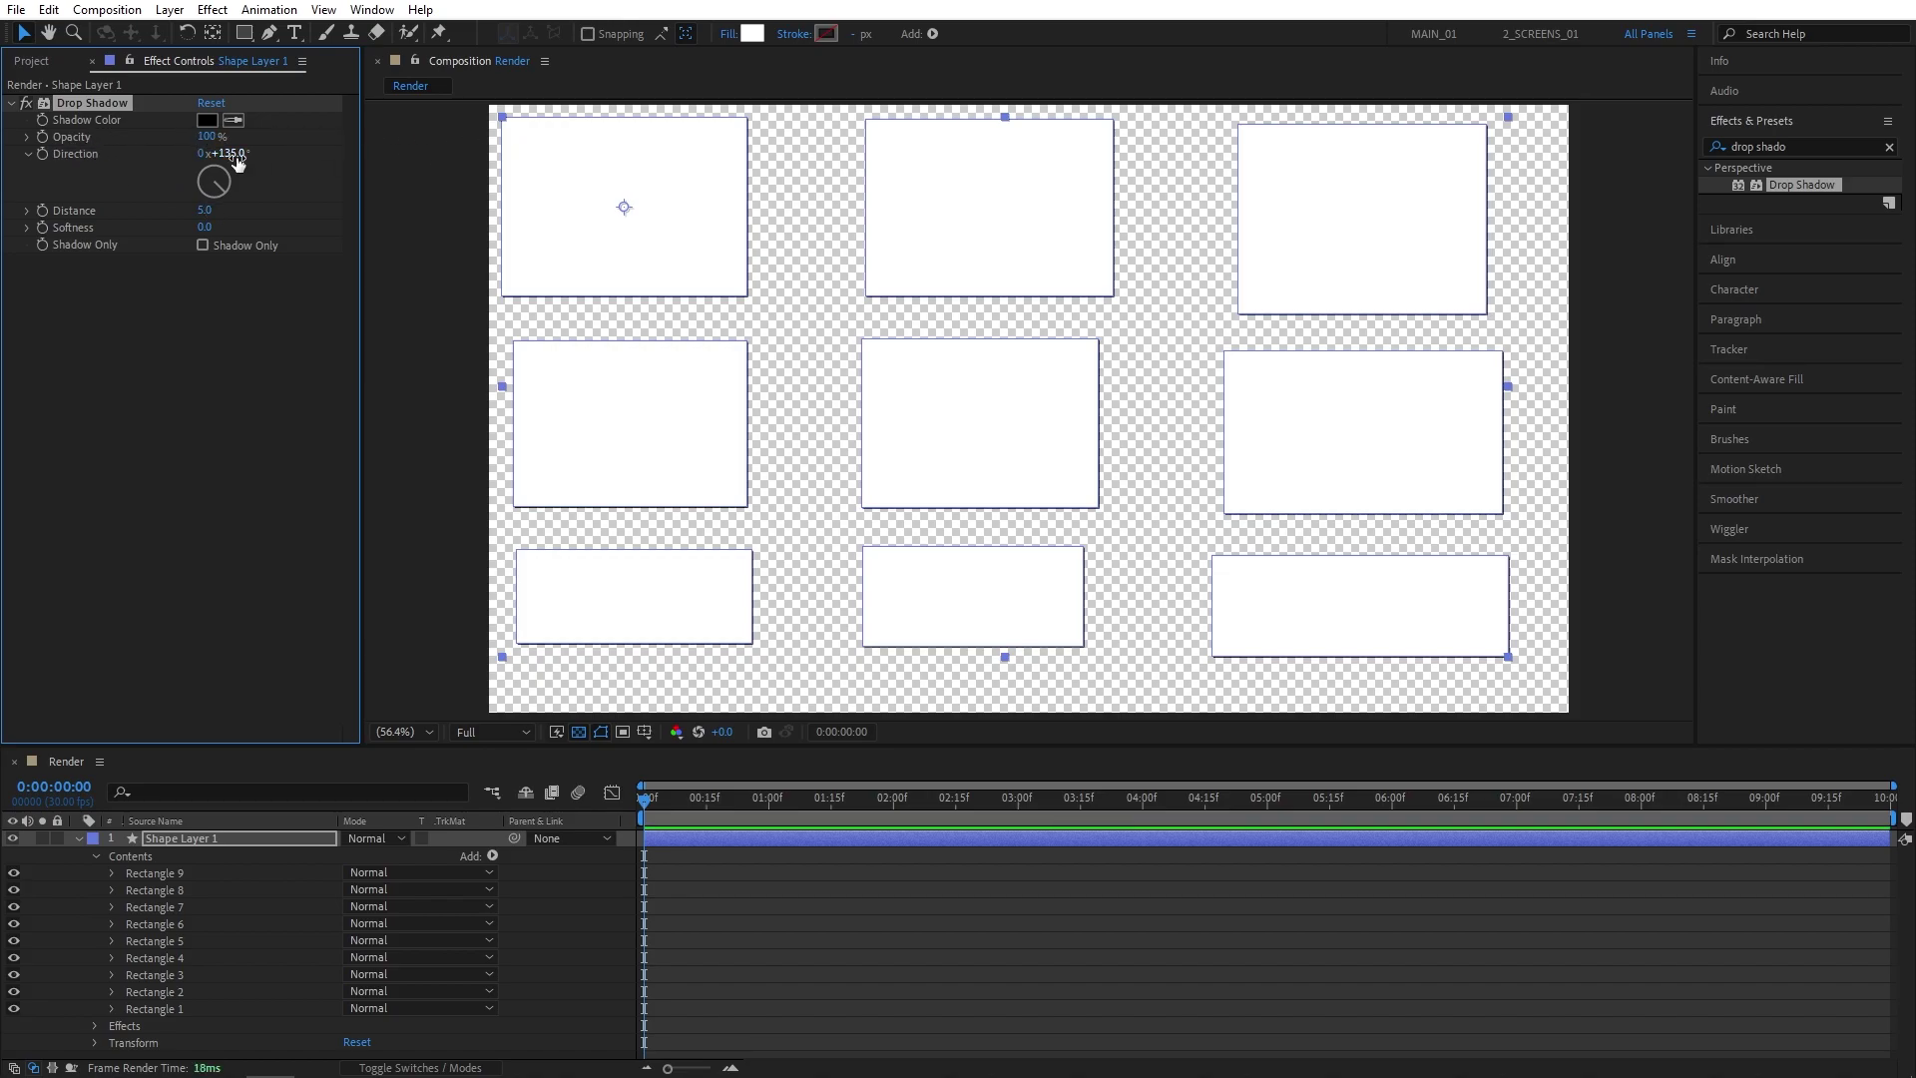
drag(205, 210, 306, 212)
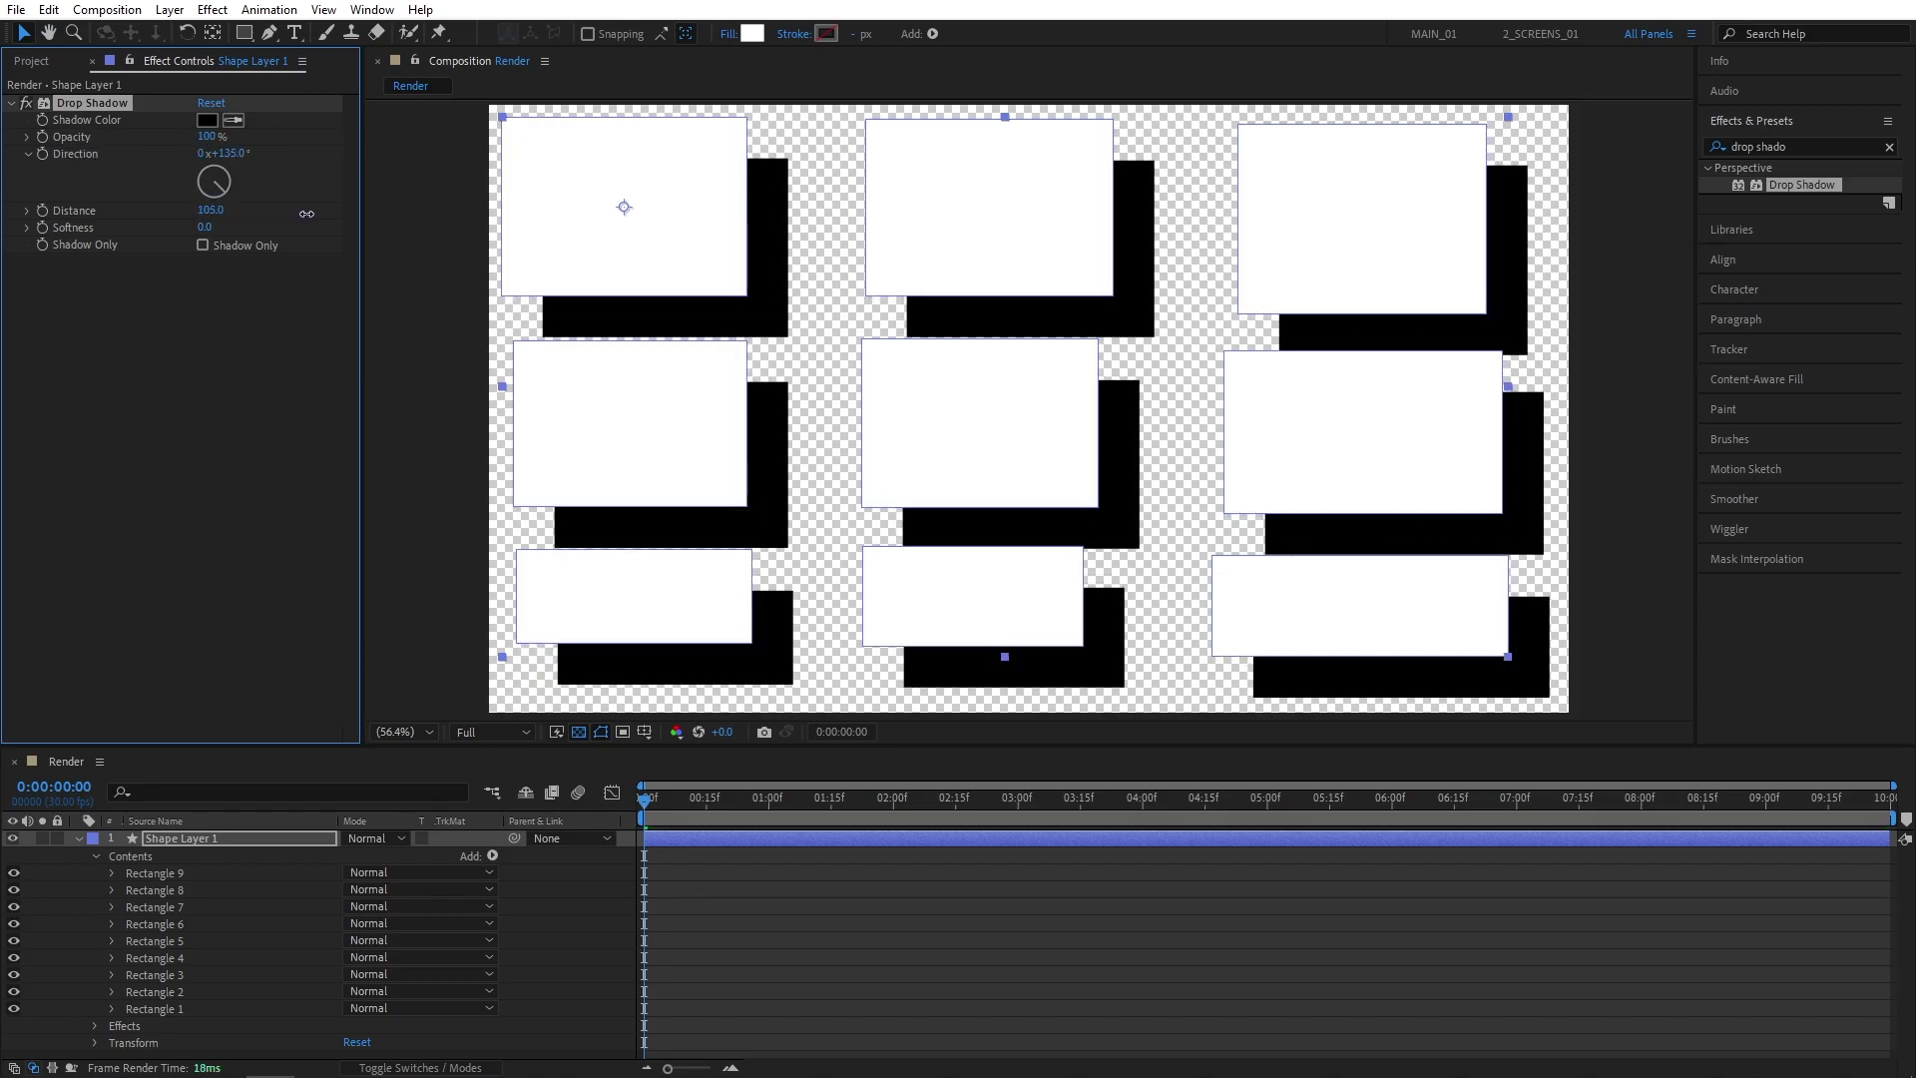
click(210, 211)
text(120)
key(Return)
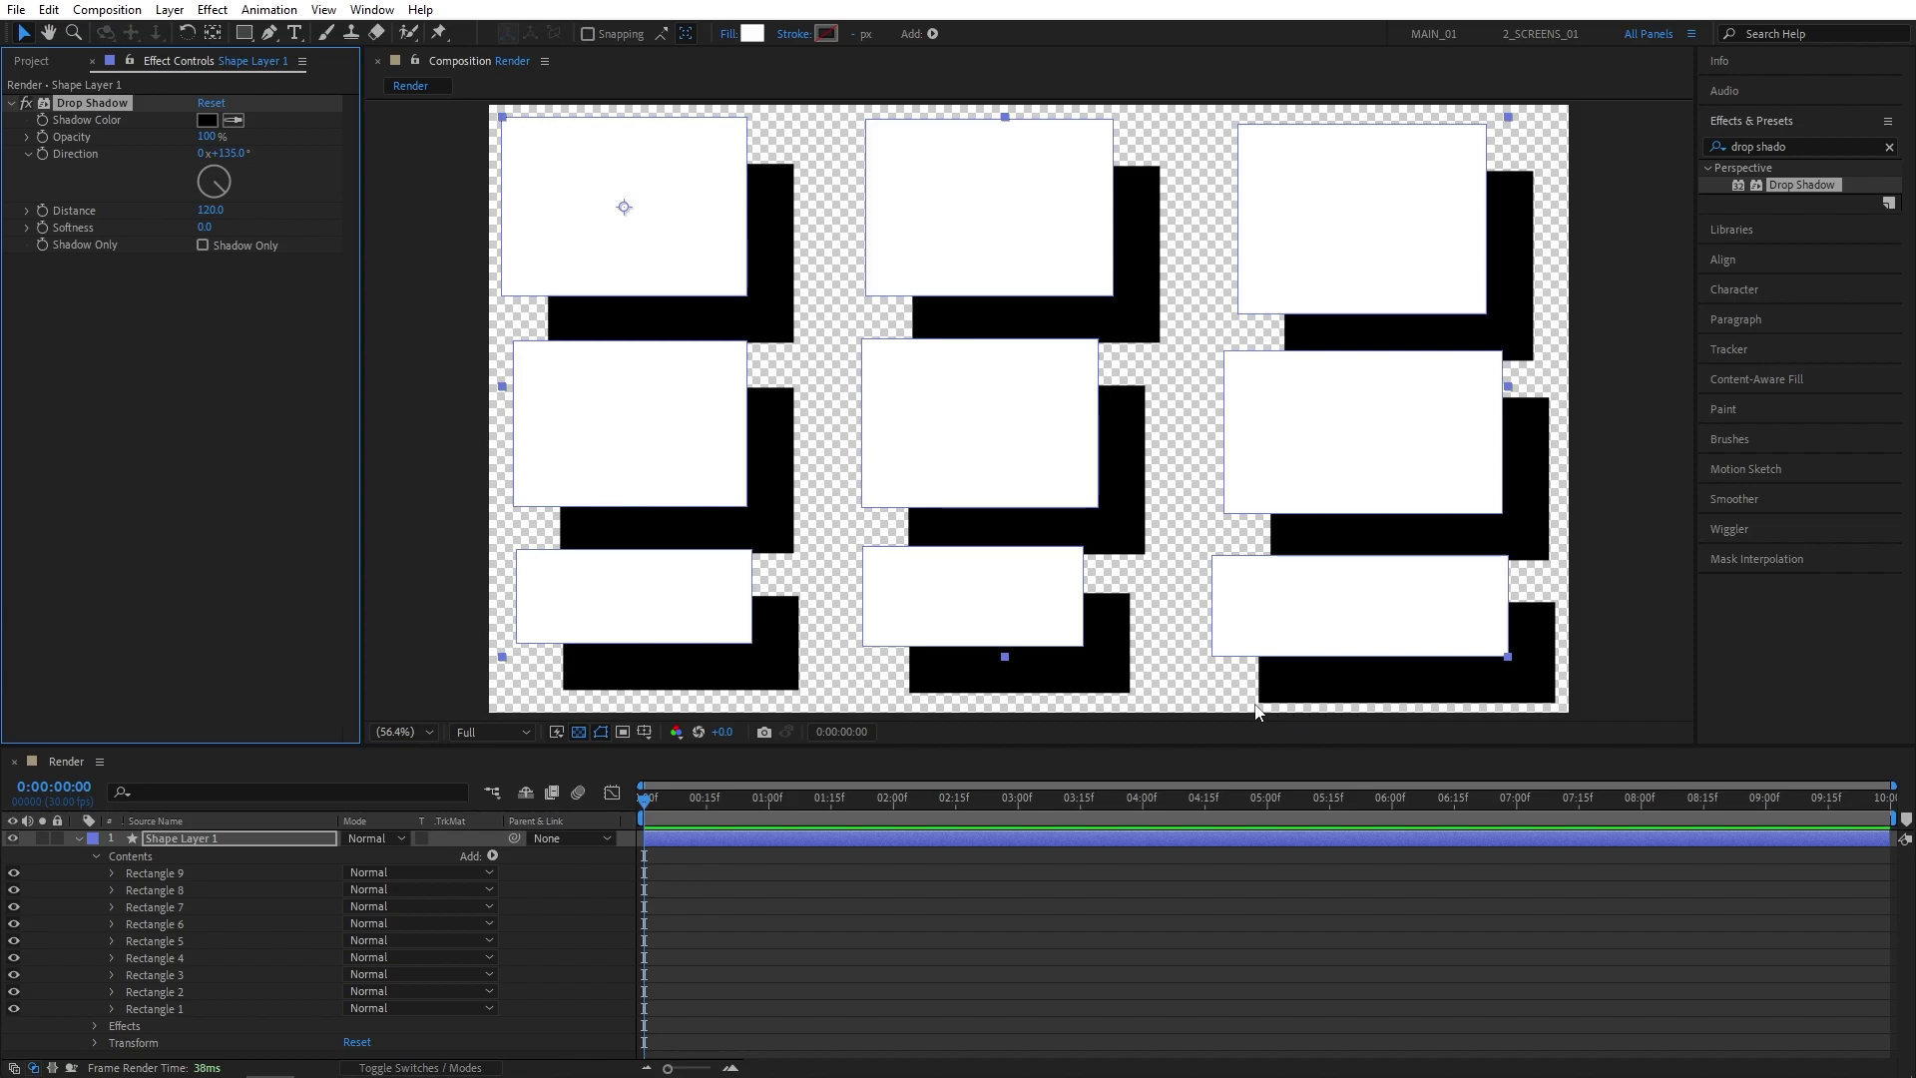
Apply the Motion Tile effect to Shape Layer 1
click(1810, 147)
text(motion t)
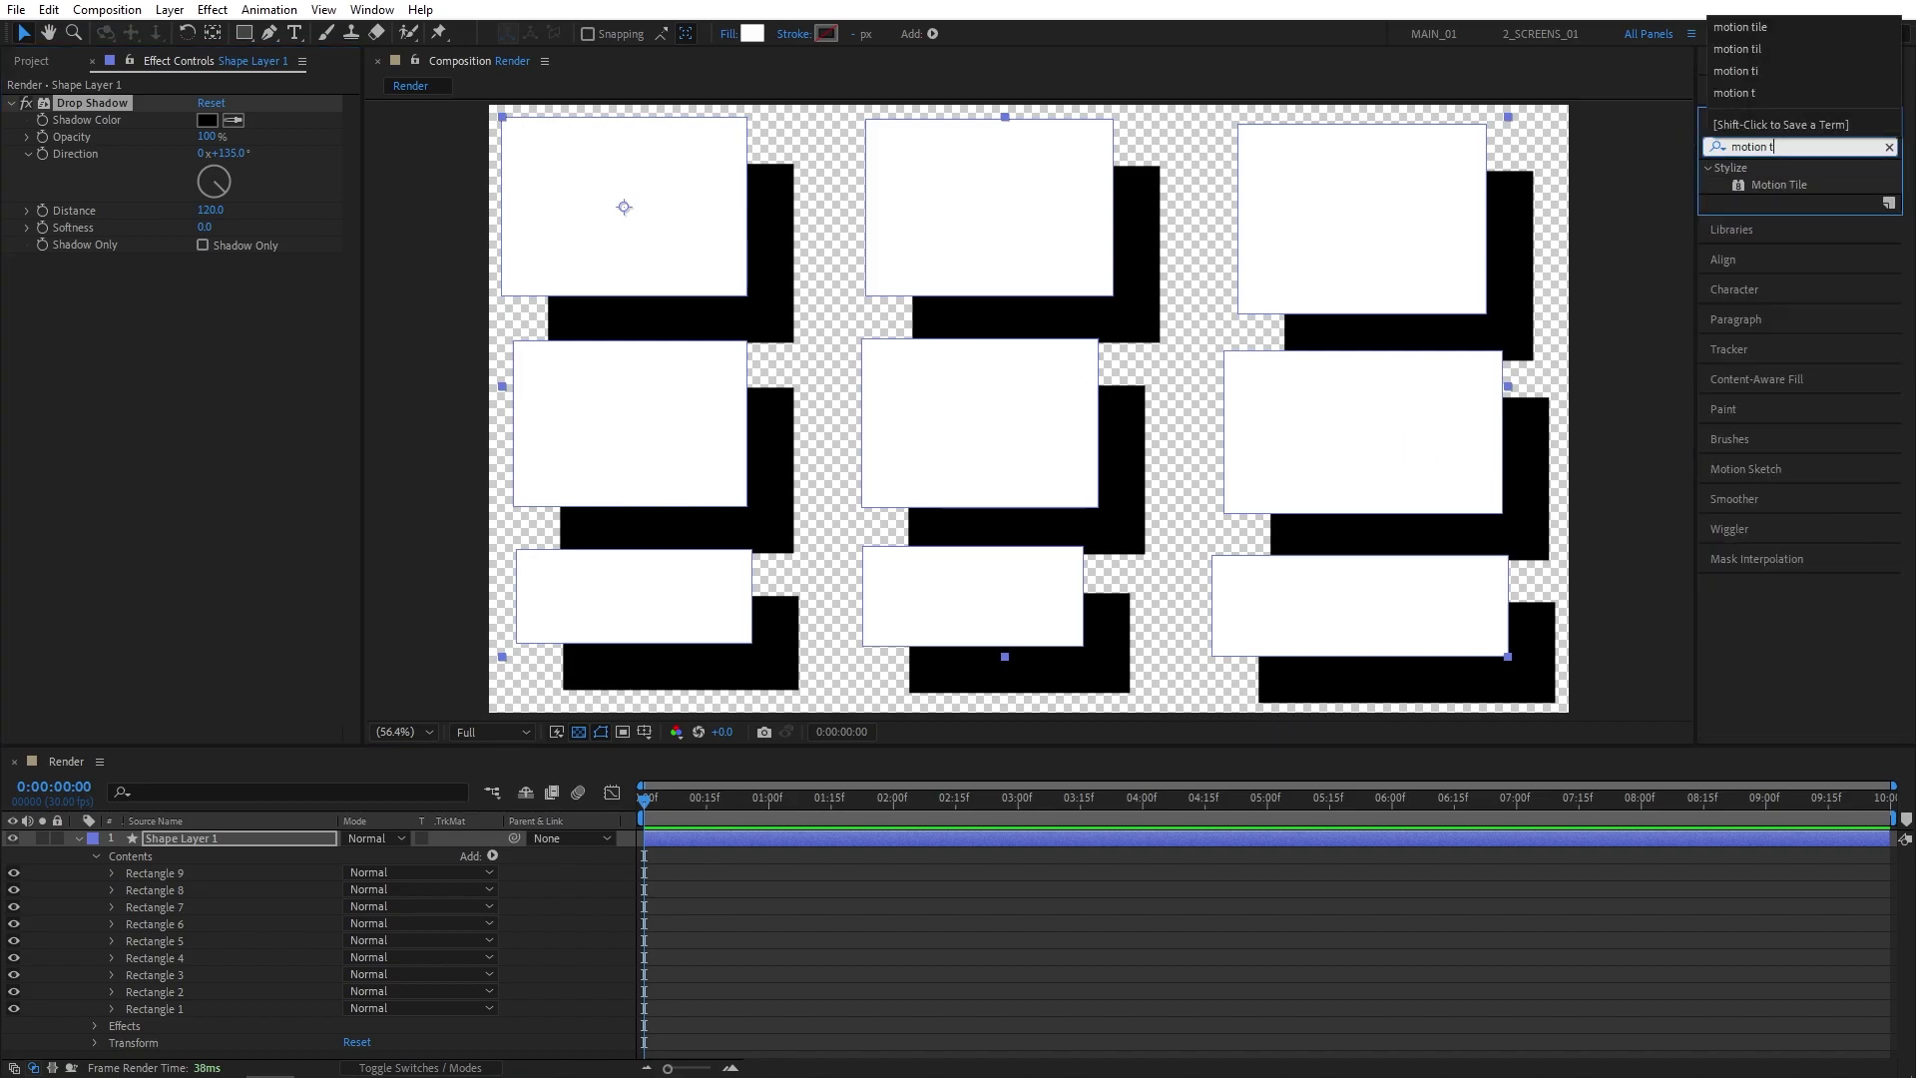
text(ile)
drag(1784, 183, 235, 840)
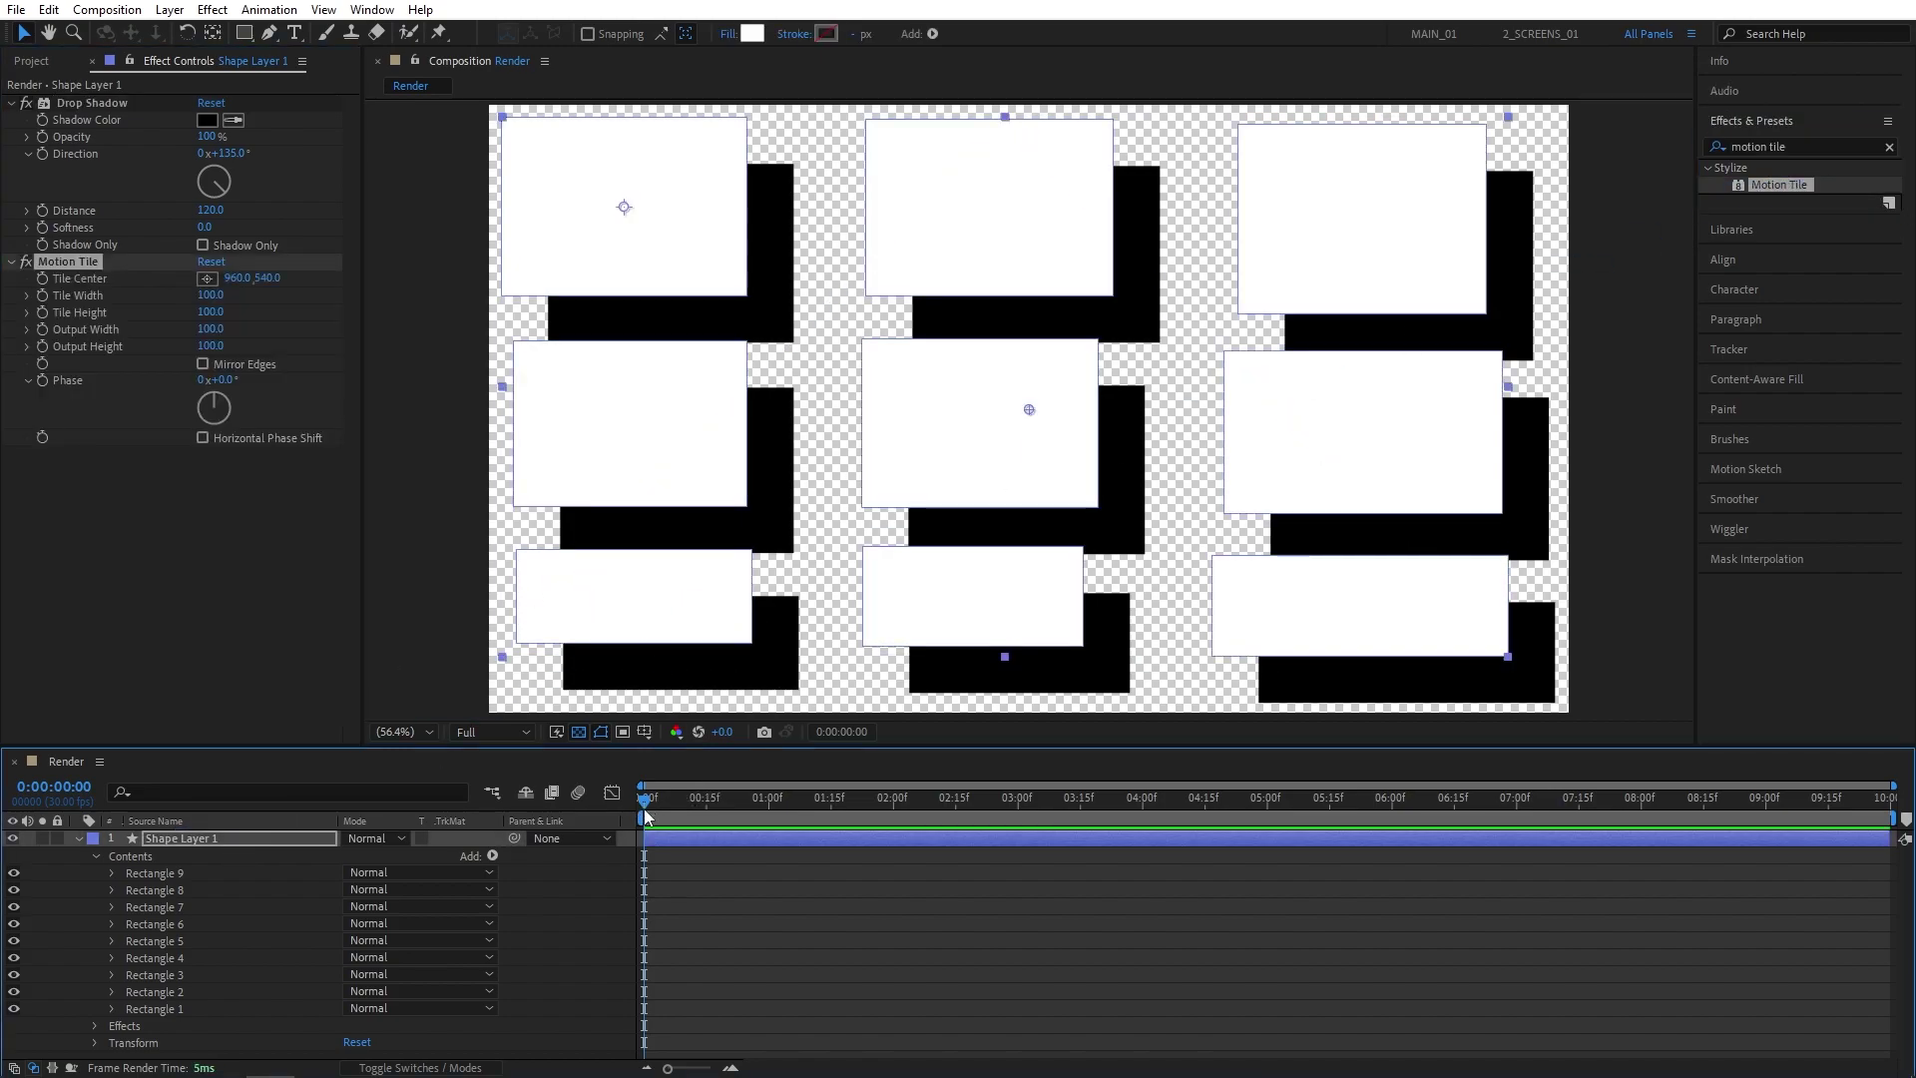
Keyframe Tile Center at 960,540 at 0:00 and -960,540 at 9:29
click(45, 283)
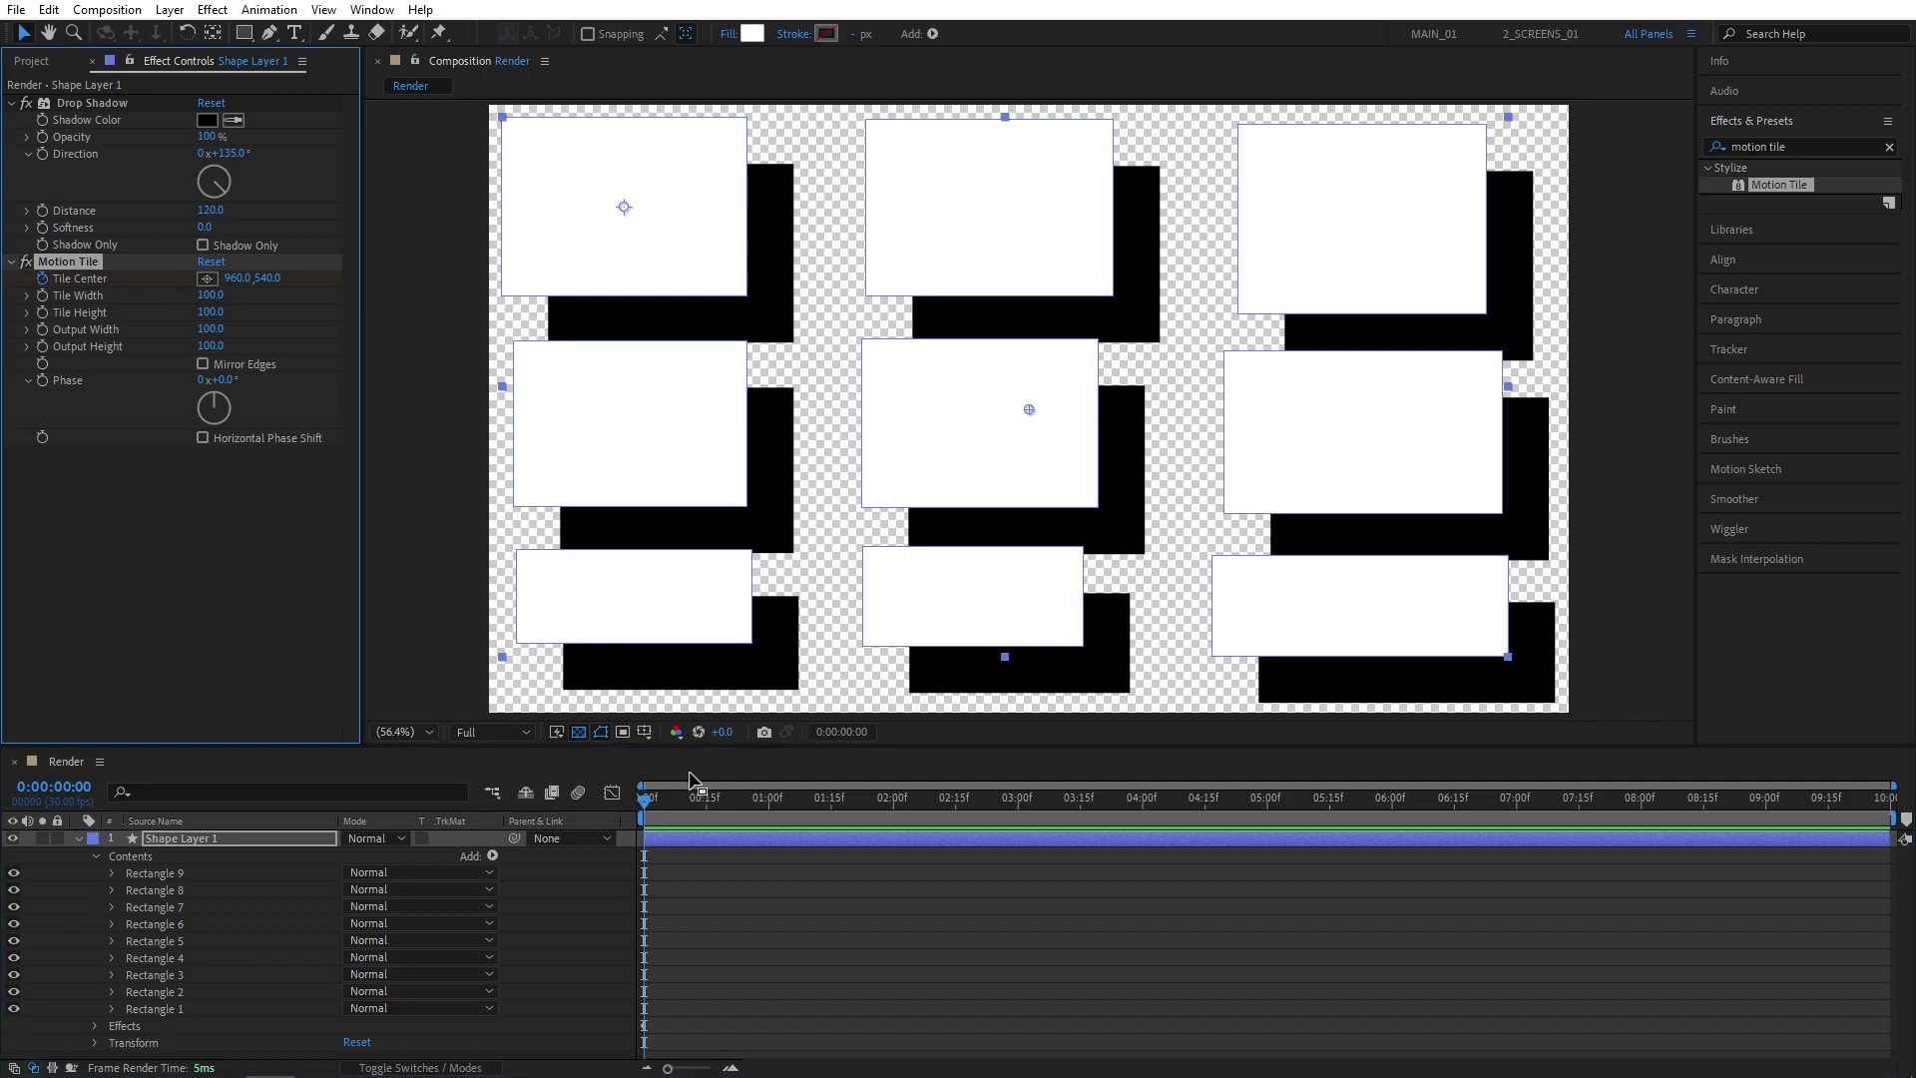
drag(699, 796, 1901, 814)
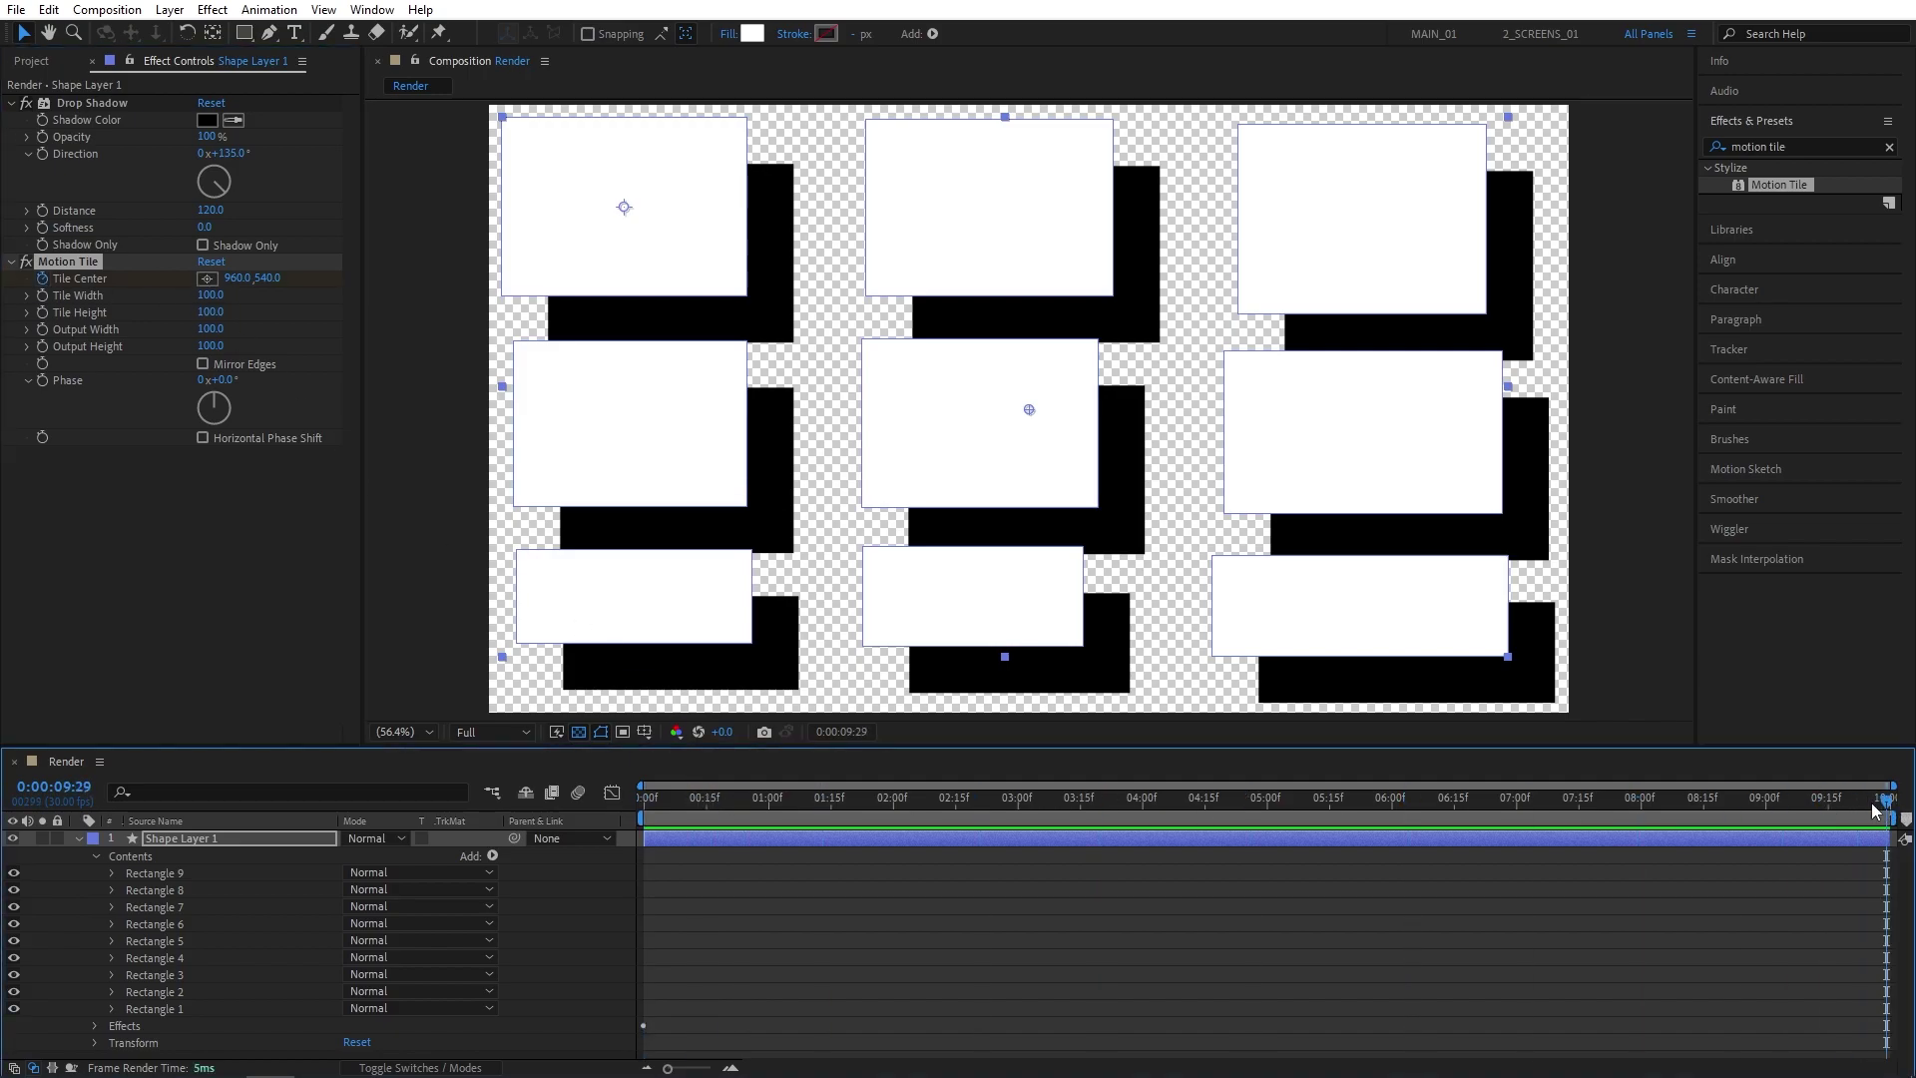
click(236, 282)
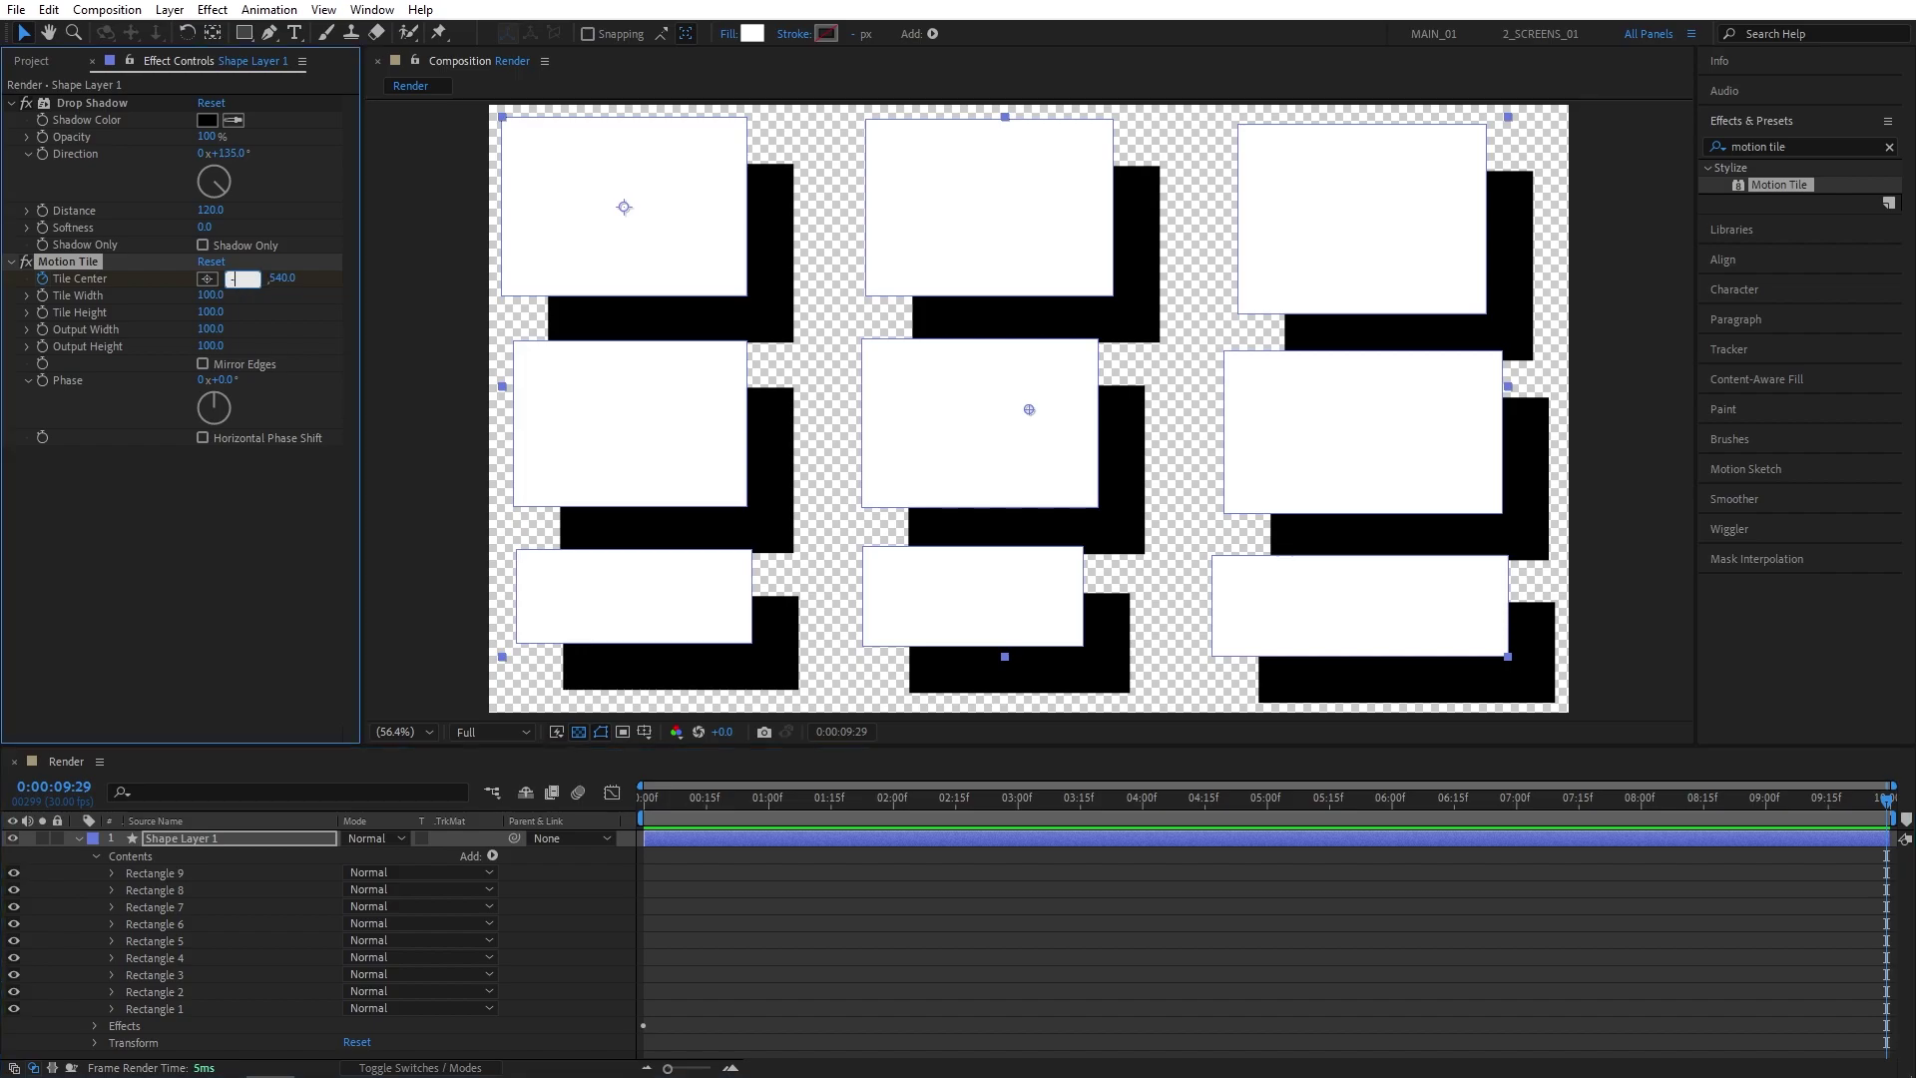
key(Return)
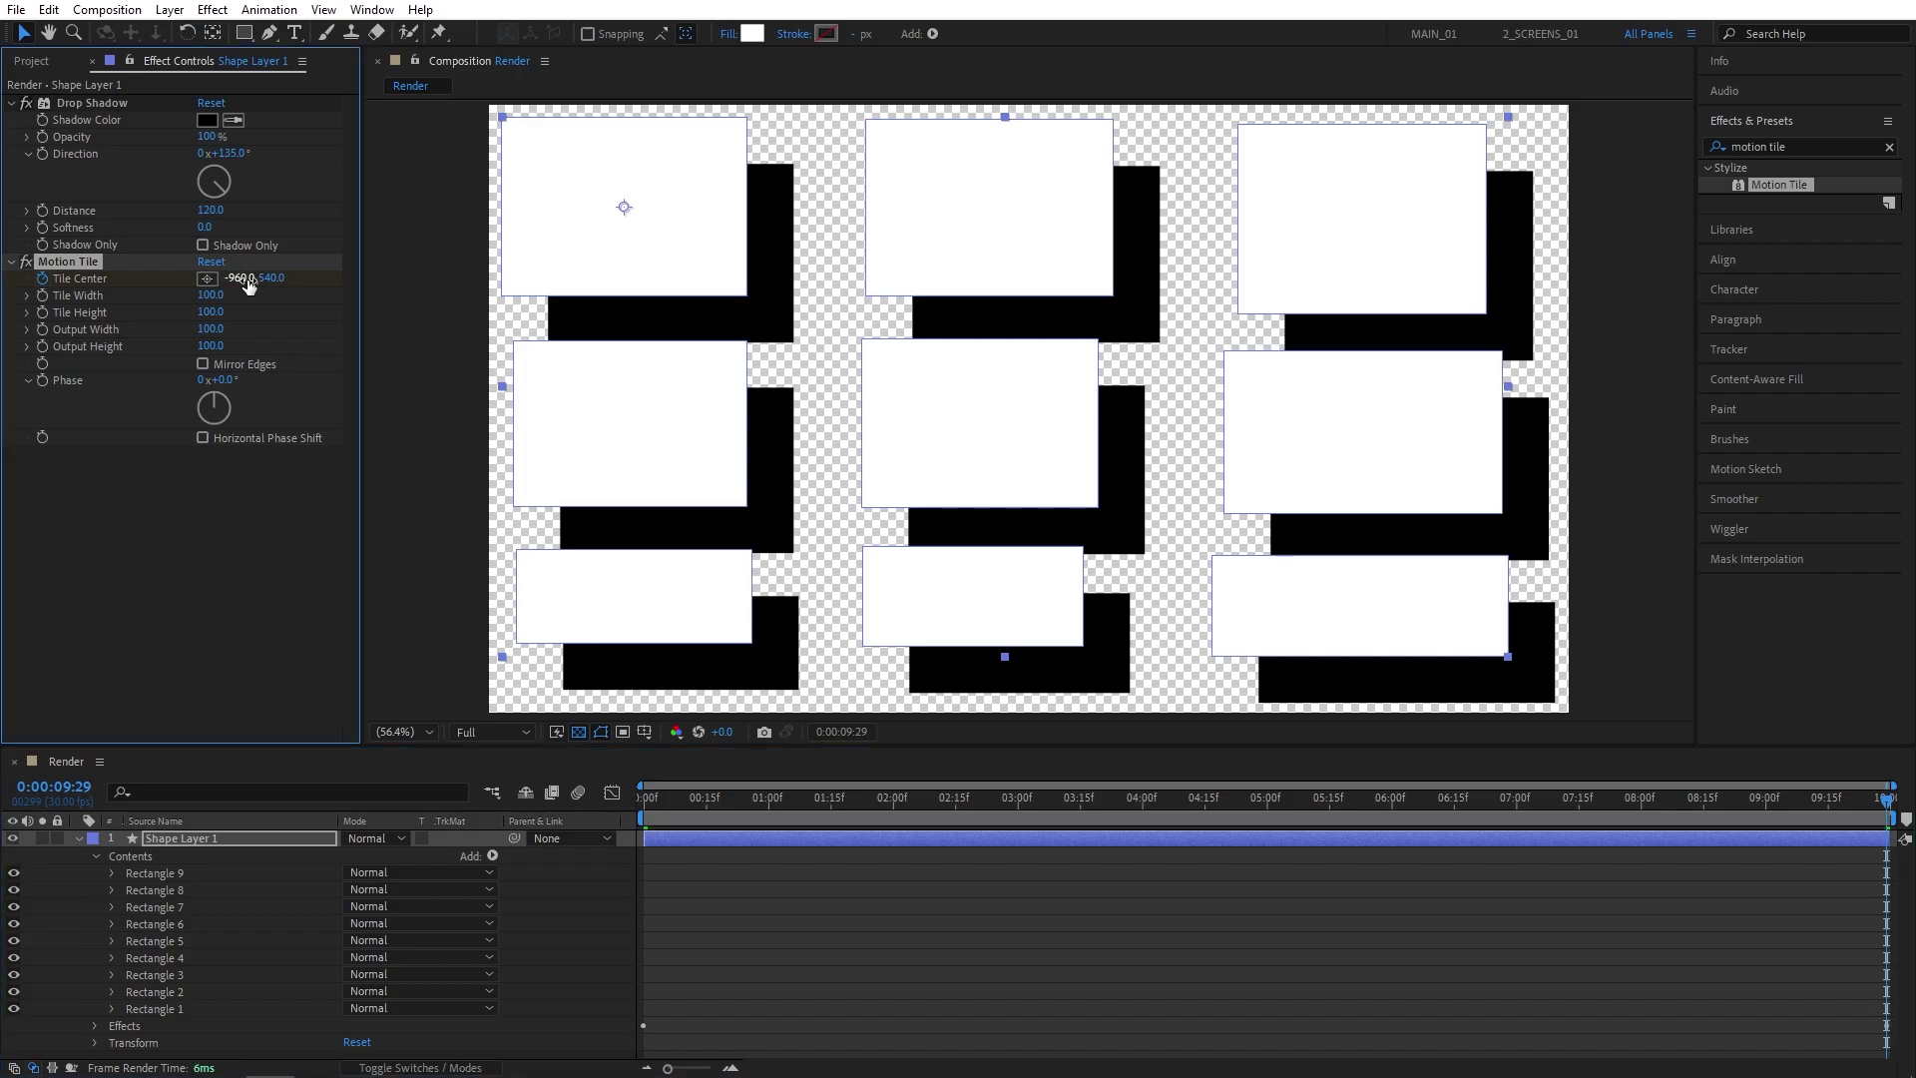
Preview the sideways-scrolling tiles and return to the start of the comp
drag(671, 807, 1674, 804)
key(space)
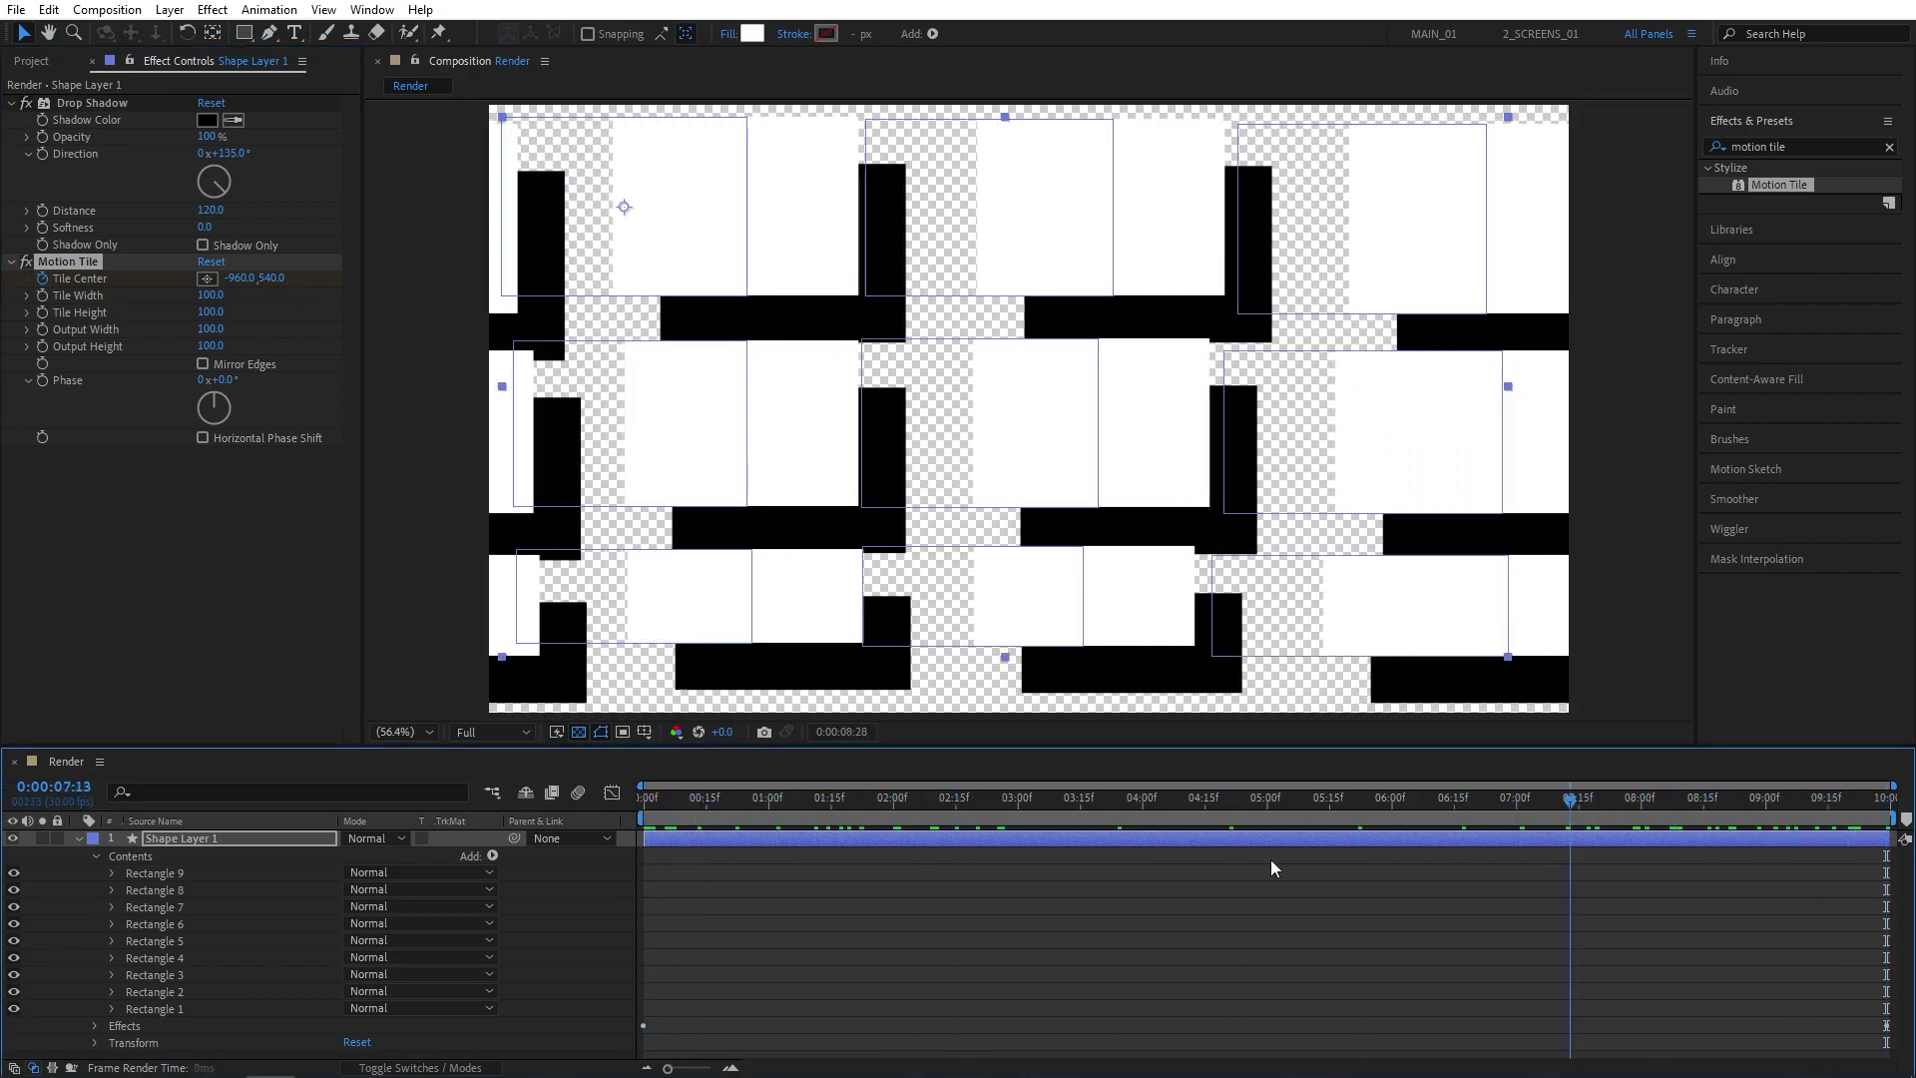
key(h)
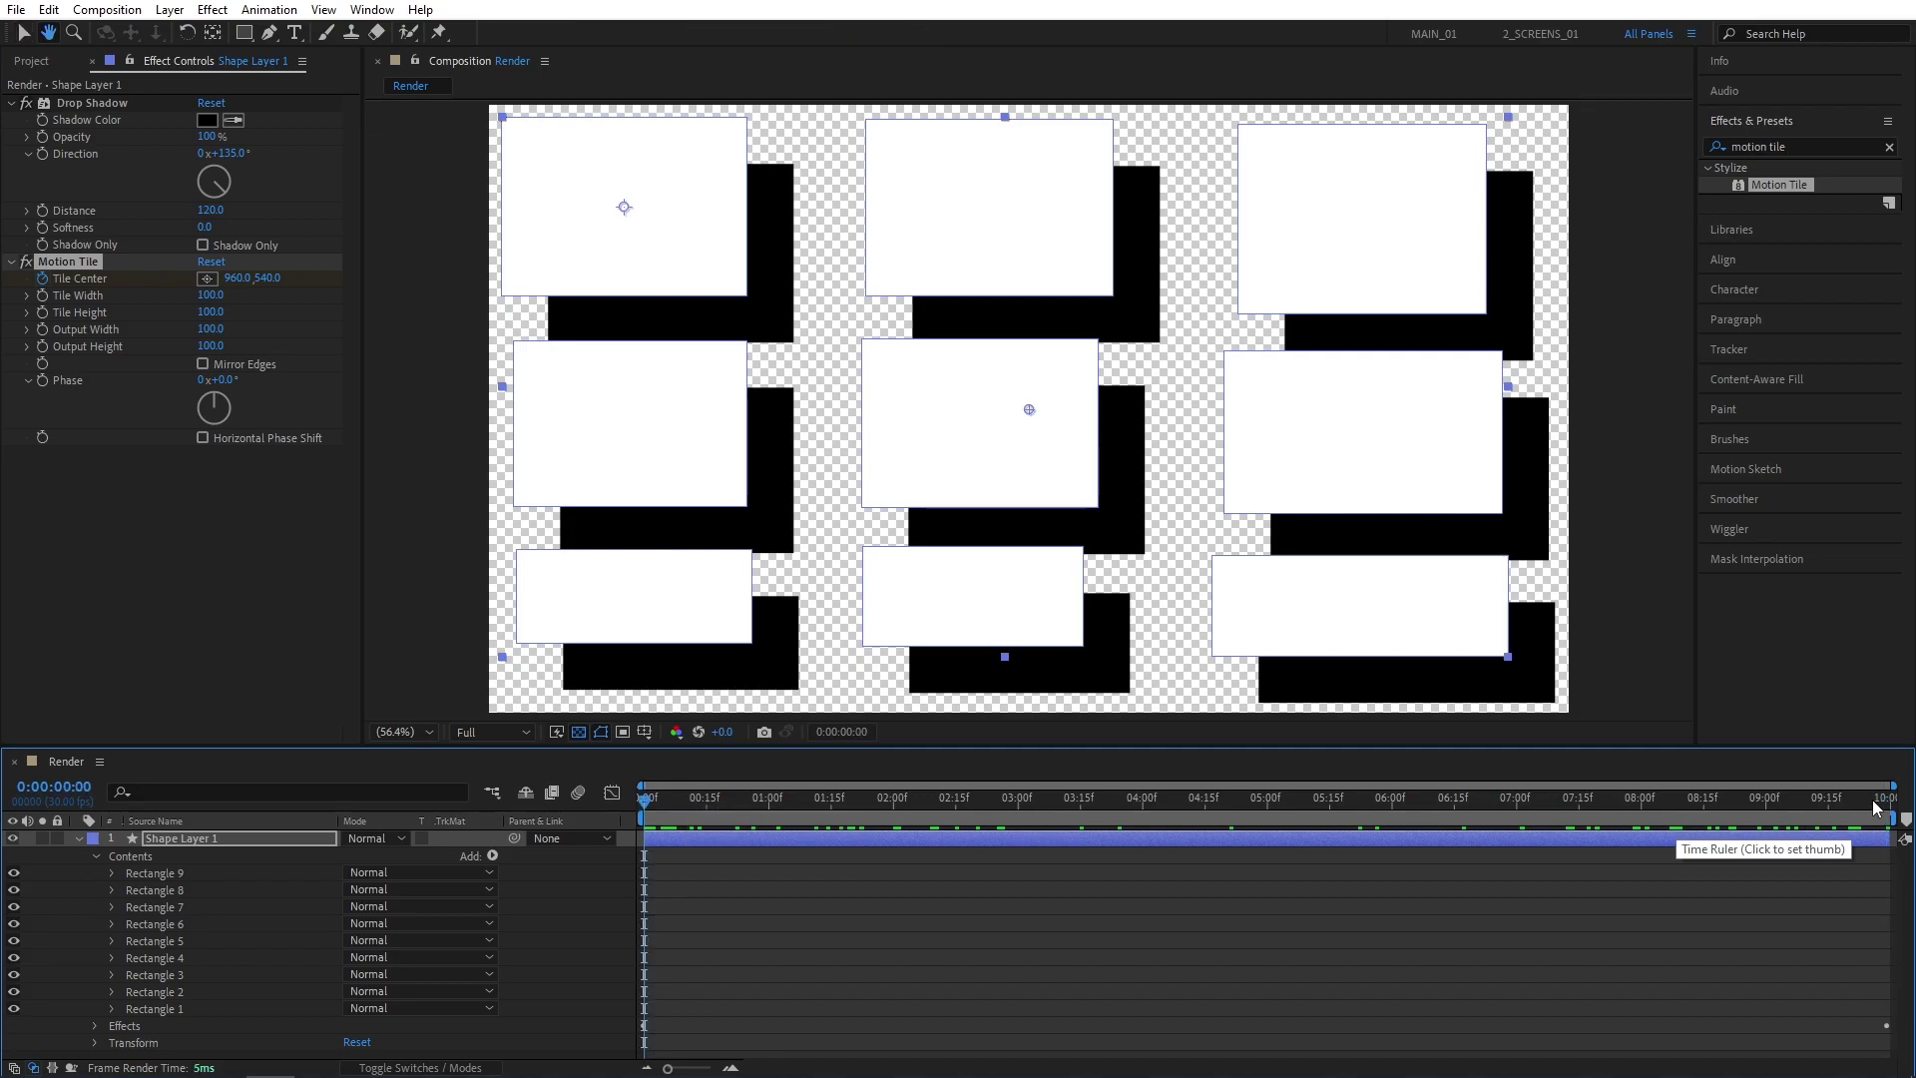
key(space)
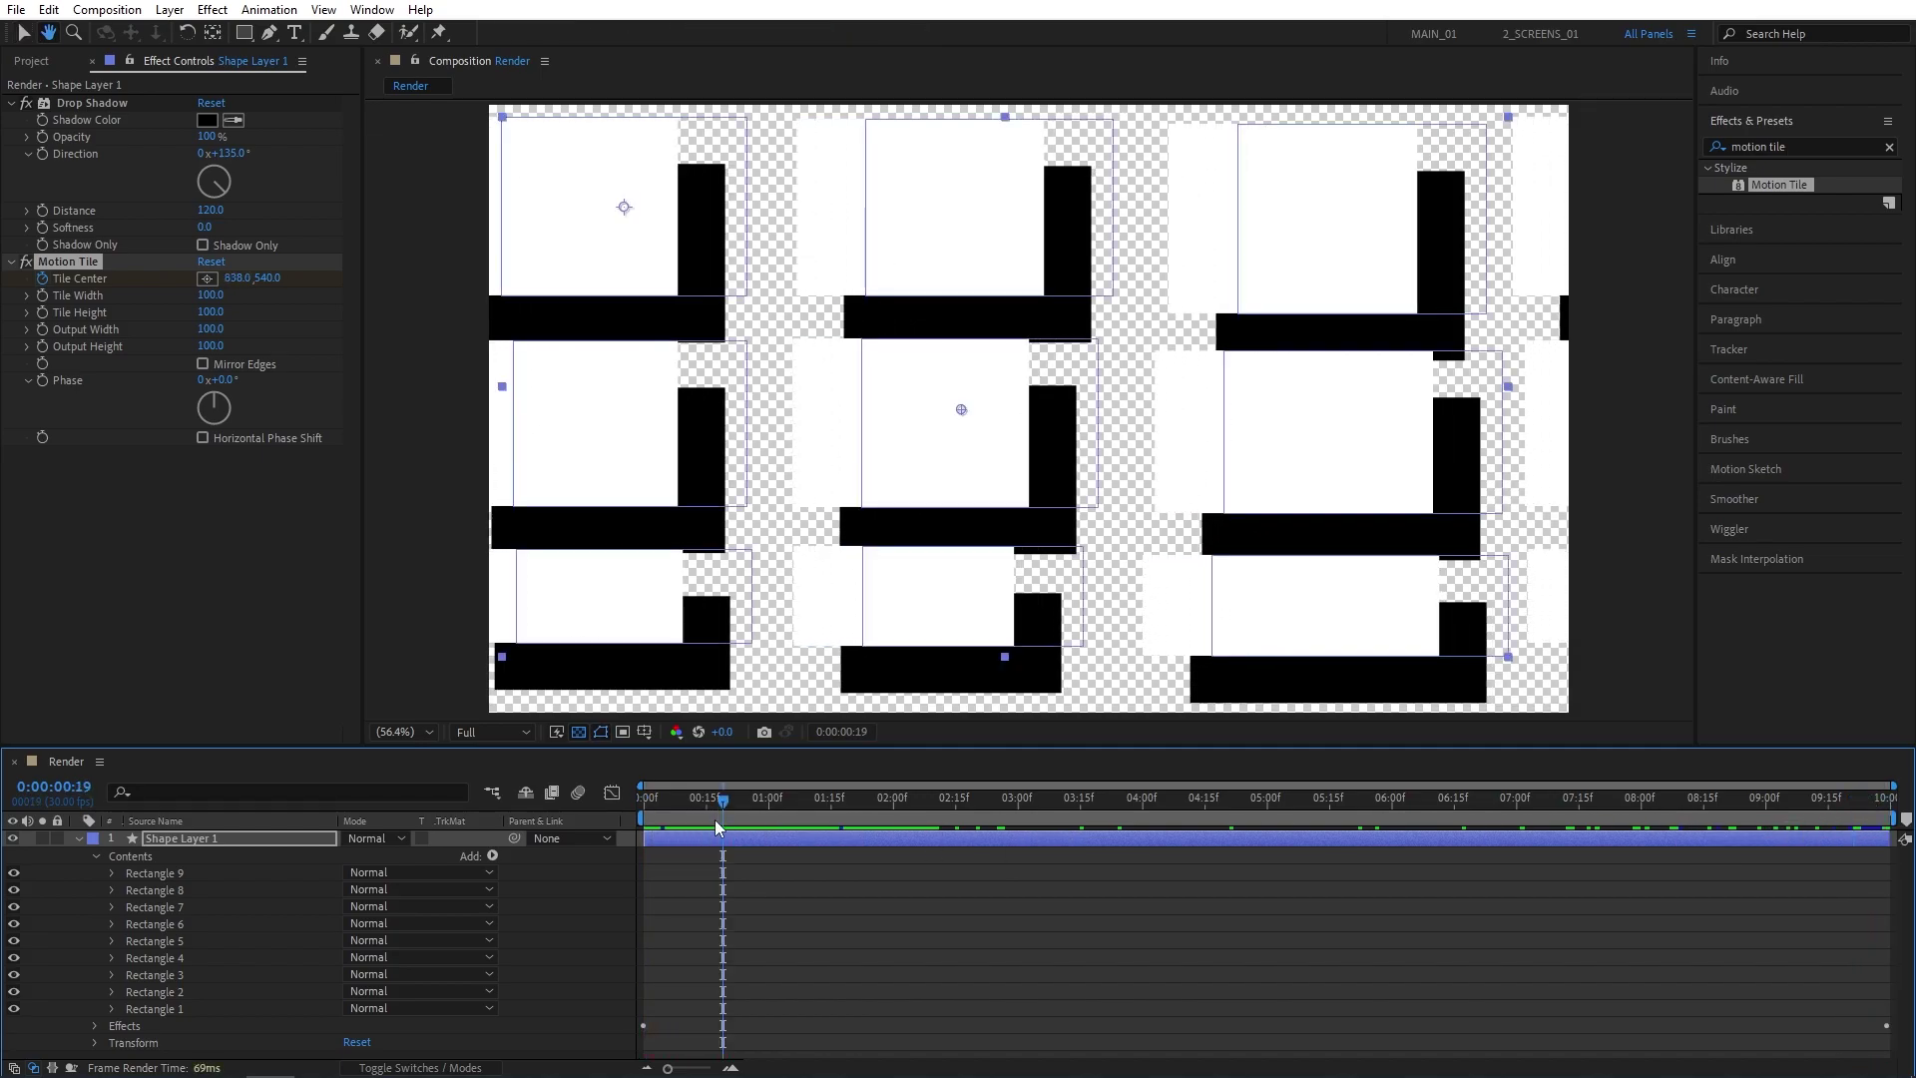
key(space)
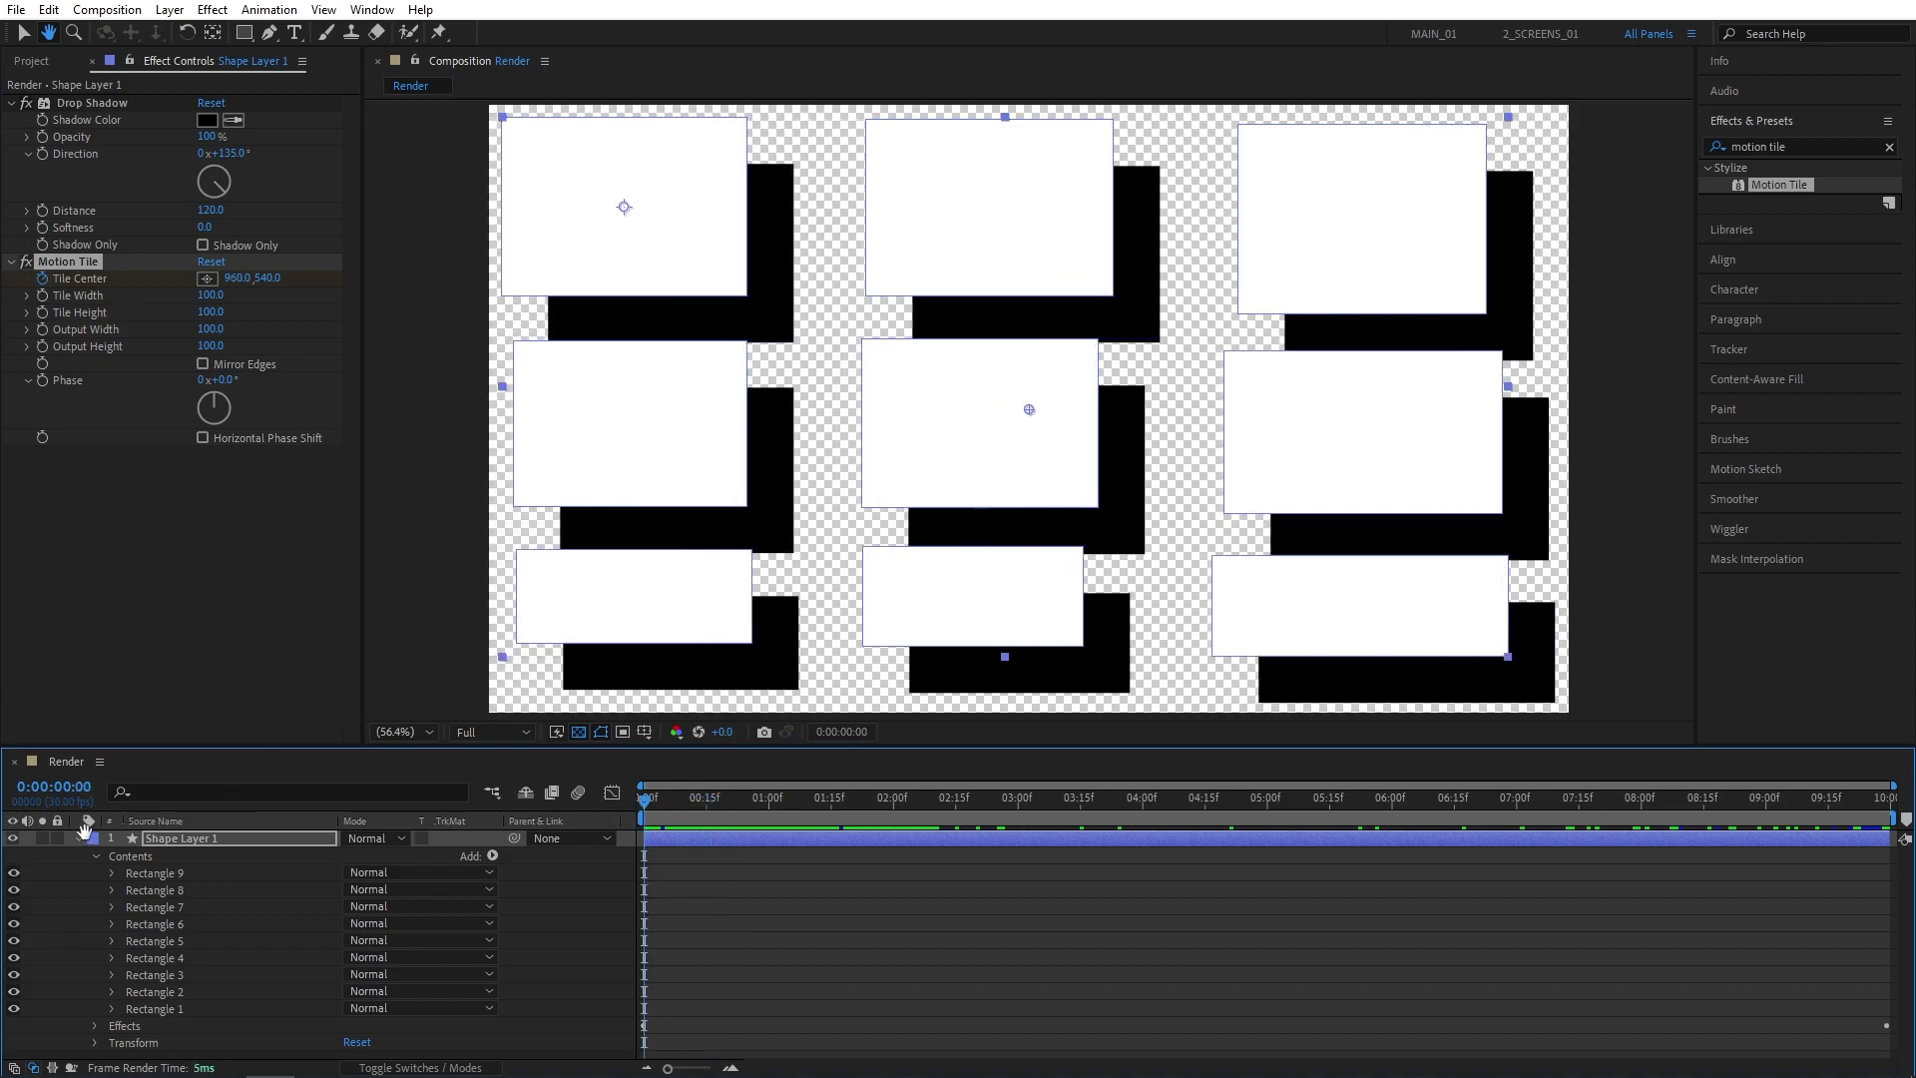
Pre-compose Shape Layer 1 into a comp named Shapes and turn off the transparency grid
right_click(194, 838)
click(265, 728)
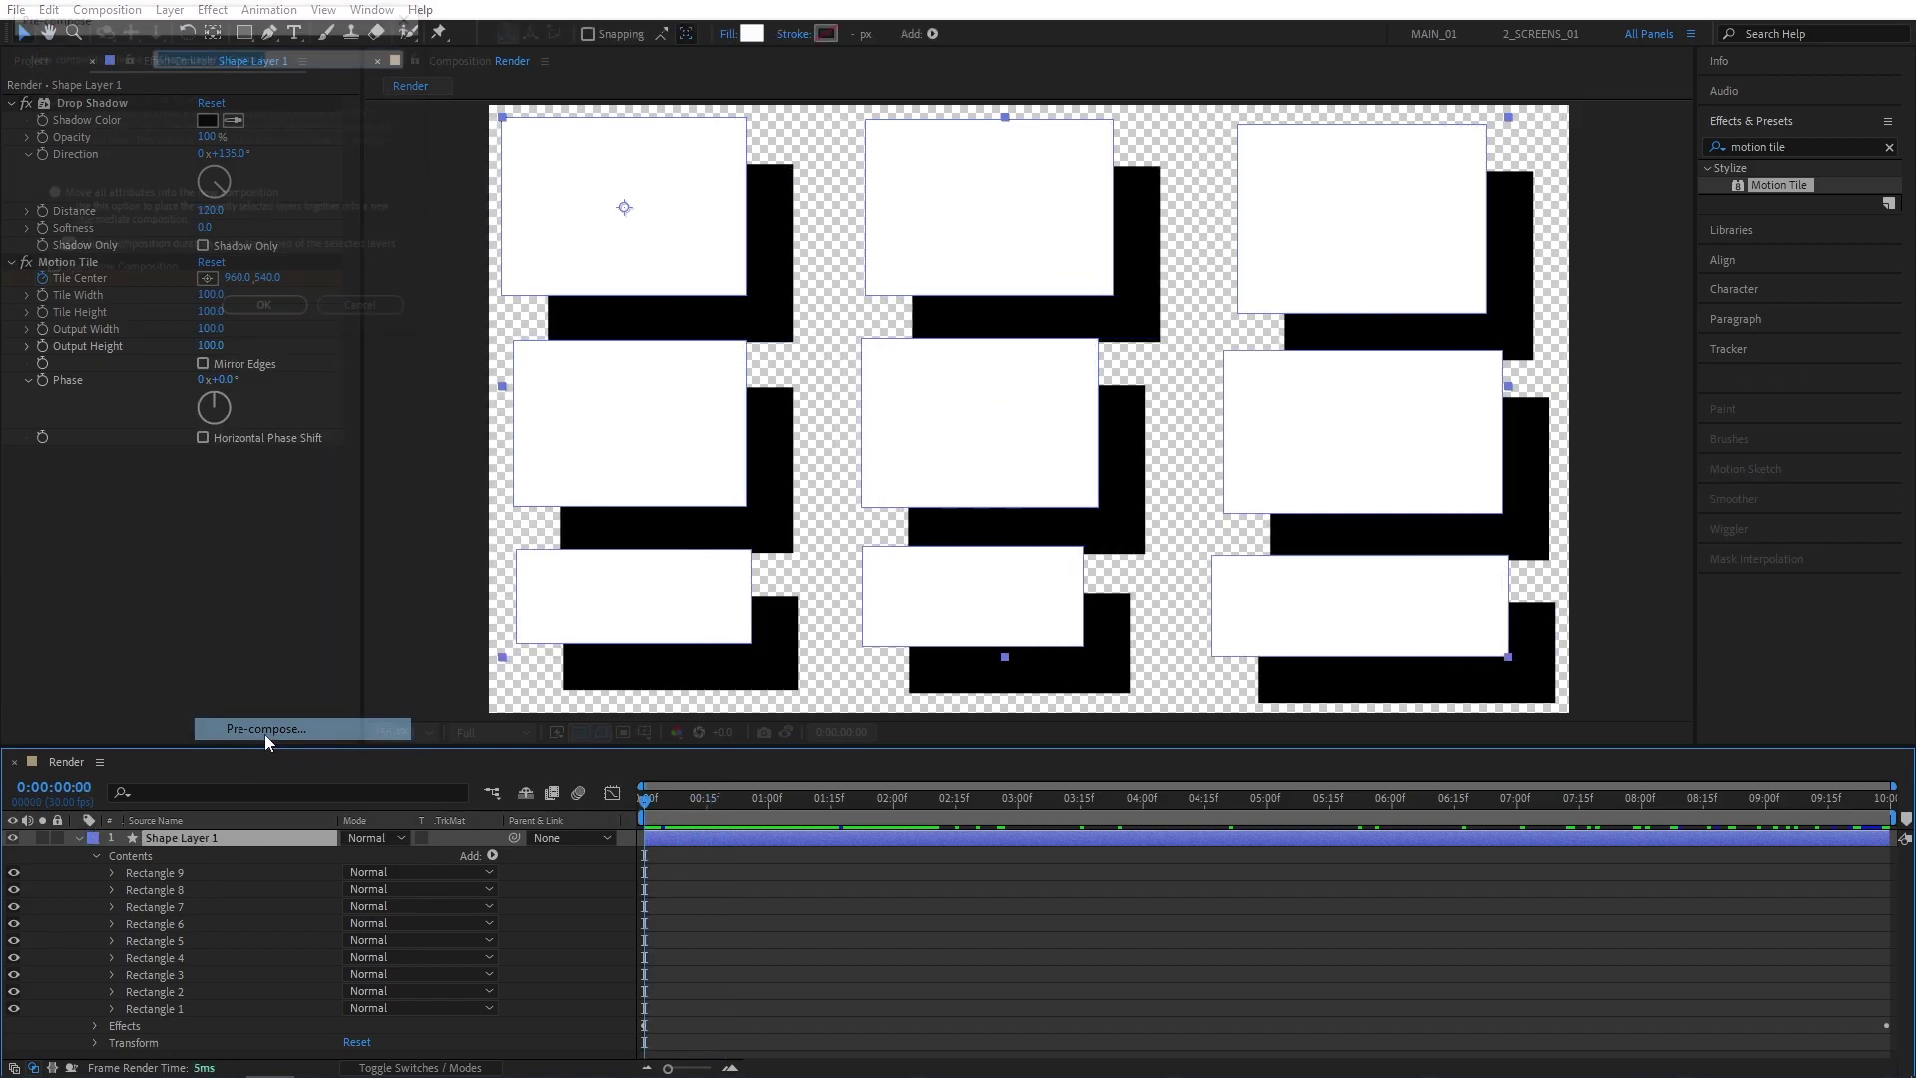
text(Shap)
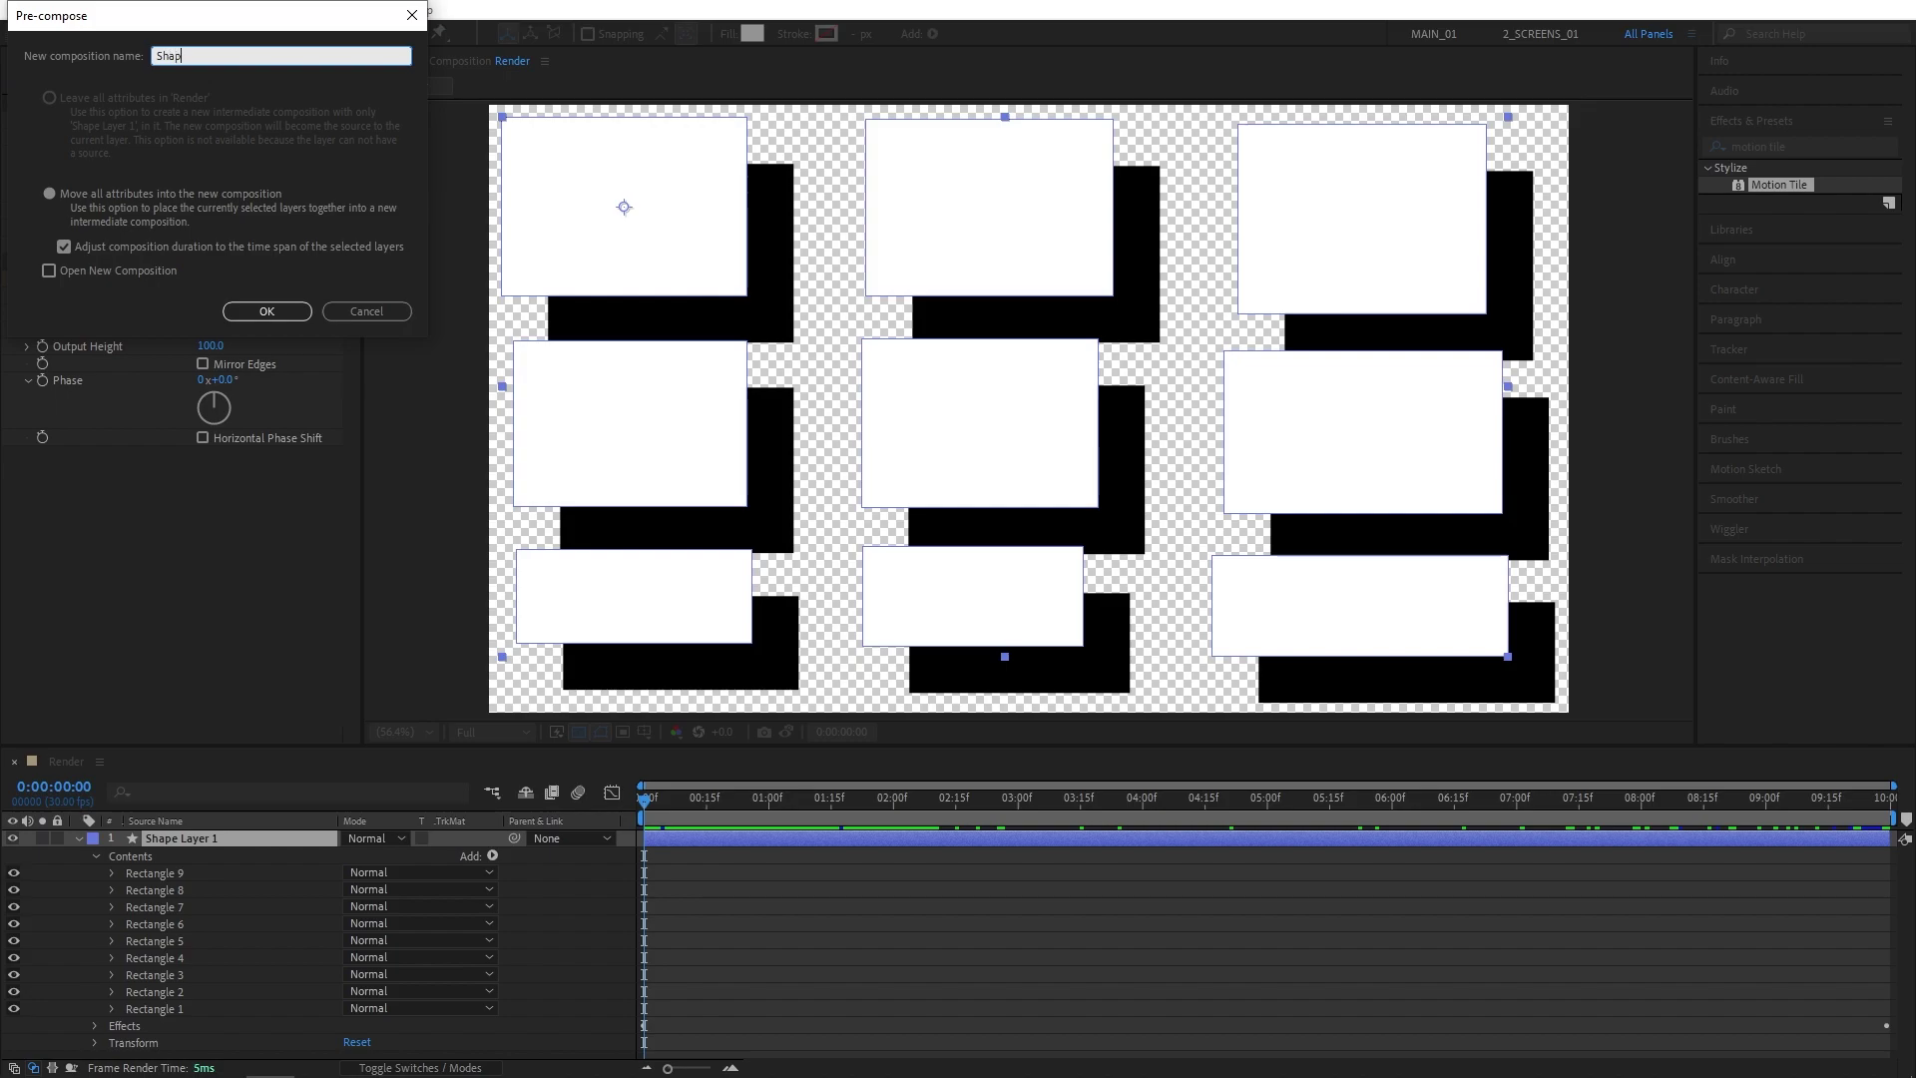
text(es)
key(Return)
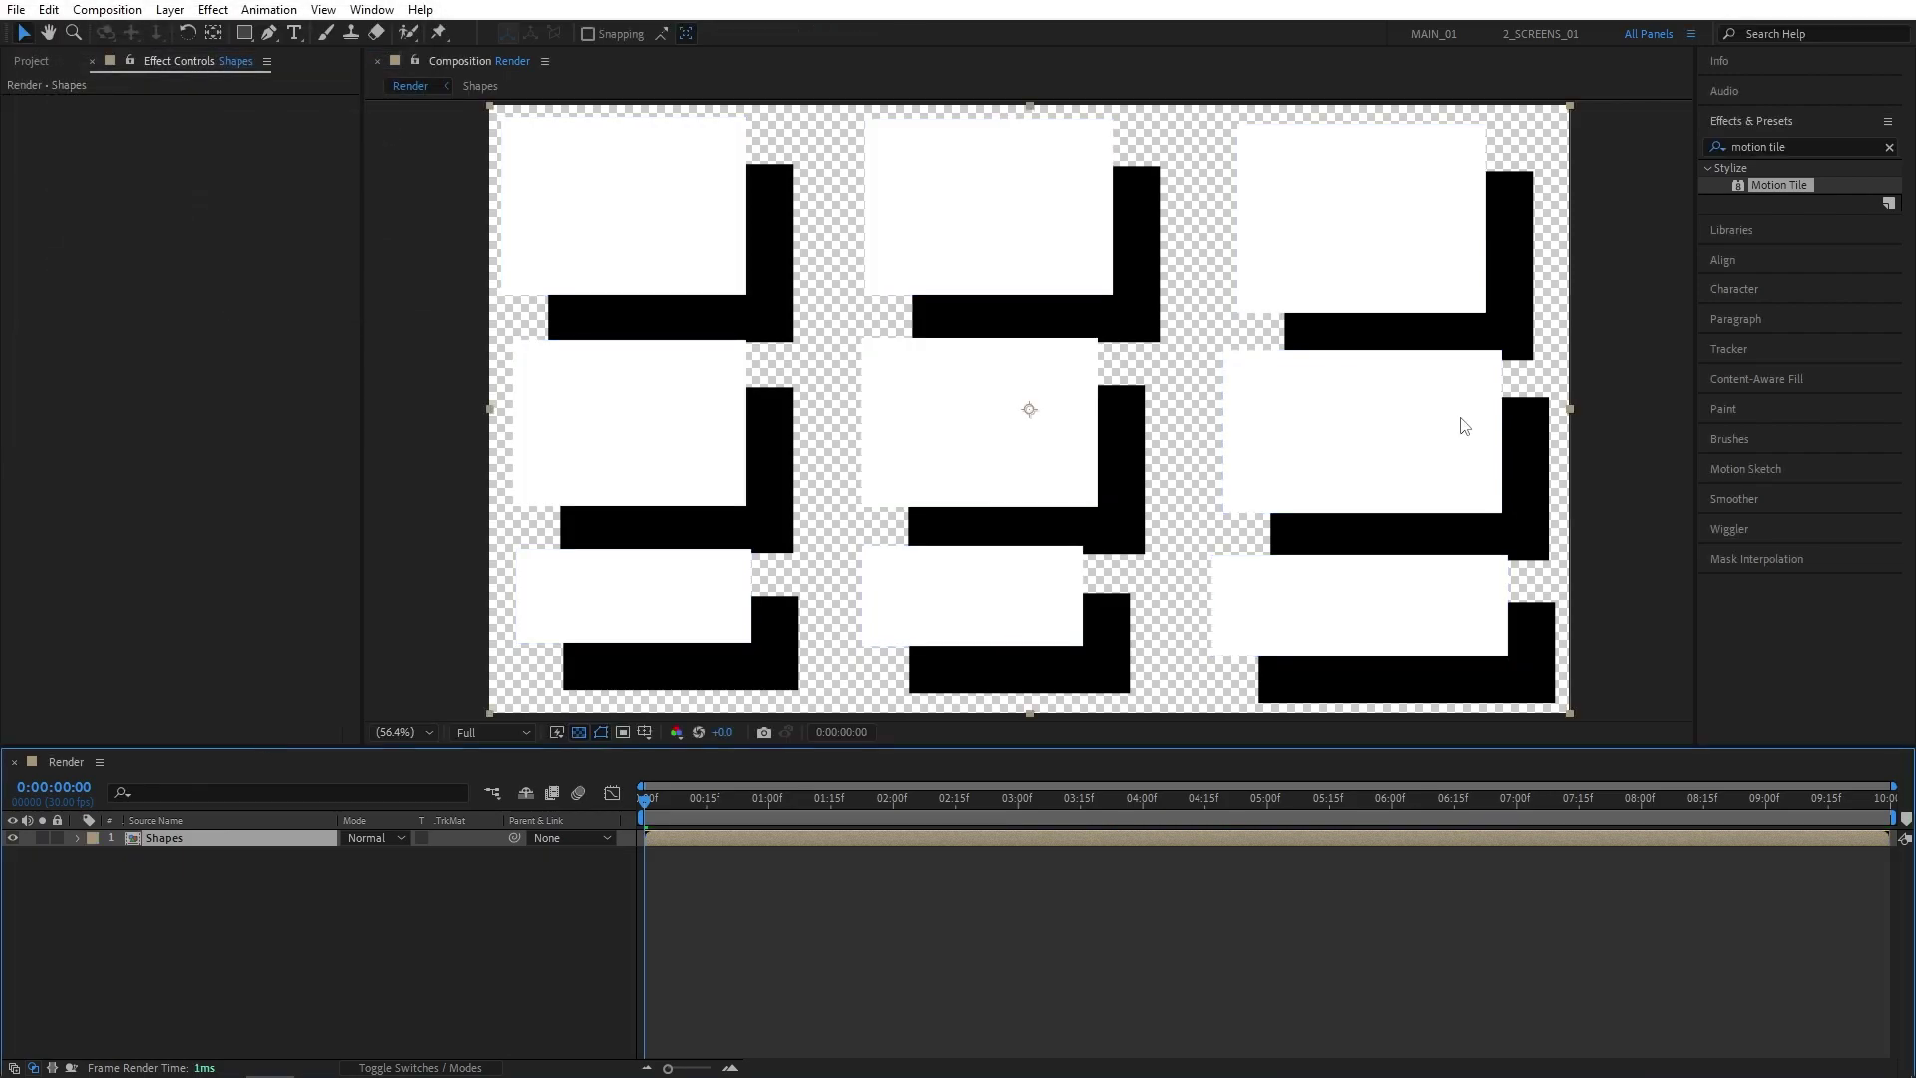
click(578, 733)
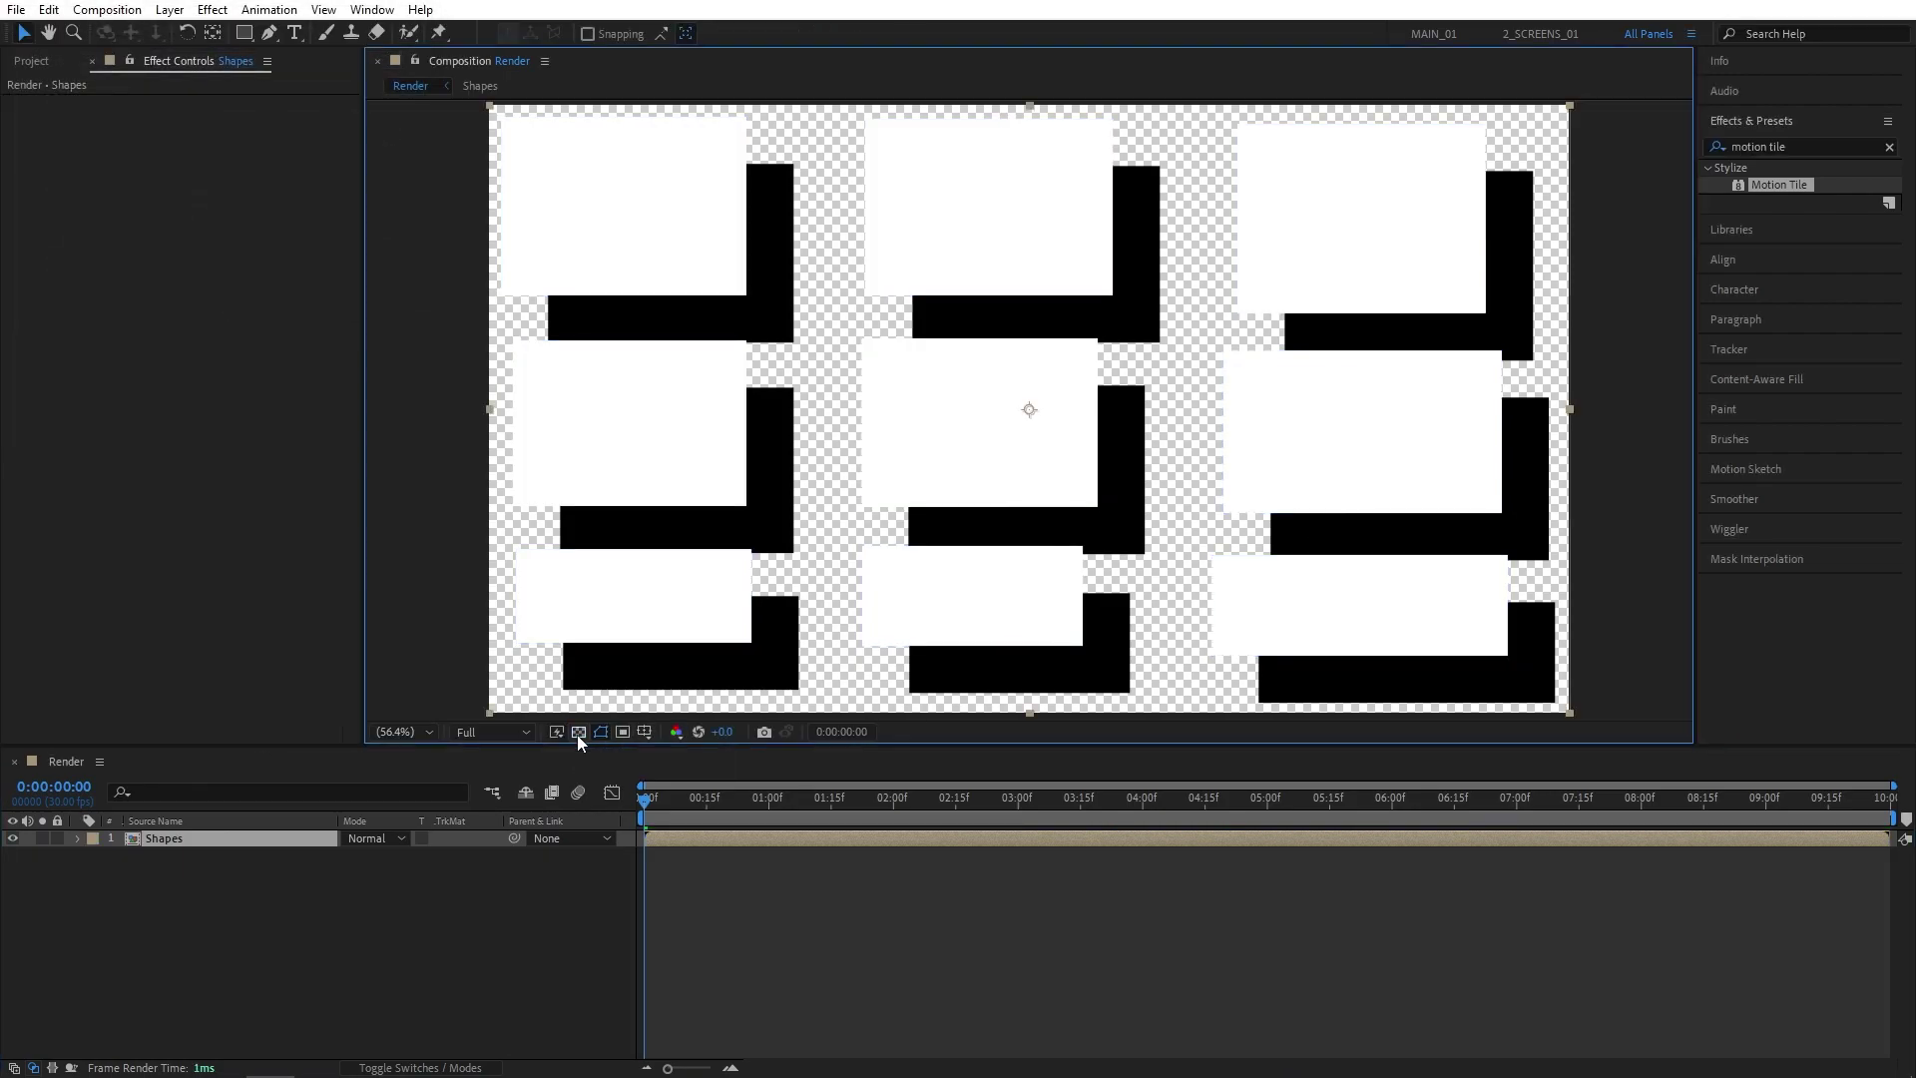
Apply the Tint effect to the Shapes layer
click(1756, 147)
text(tin)
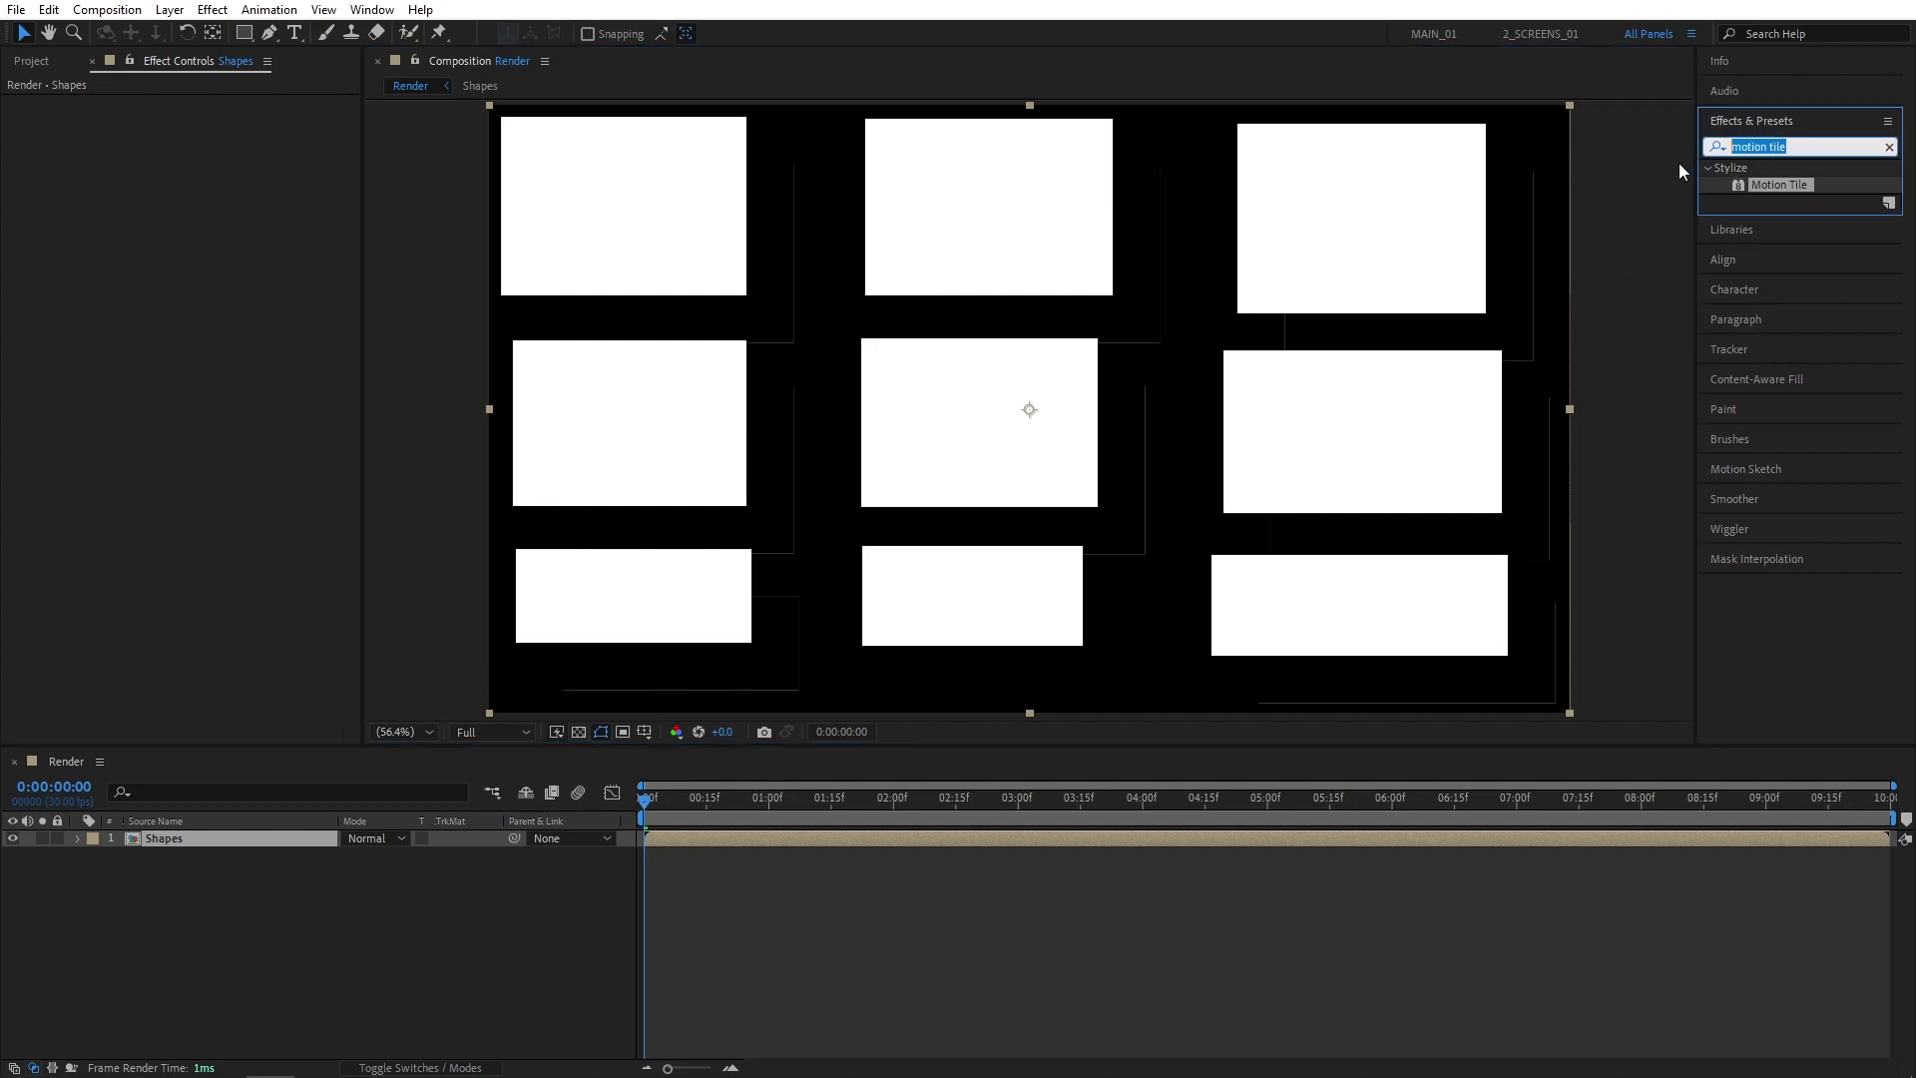
text(t)
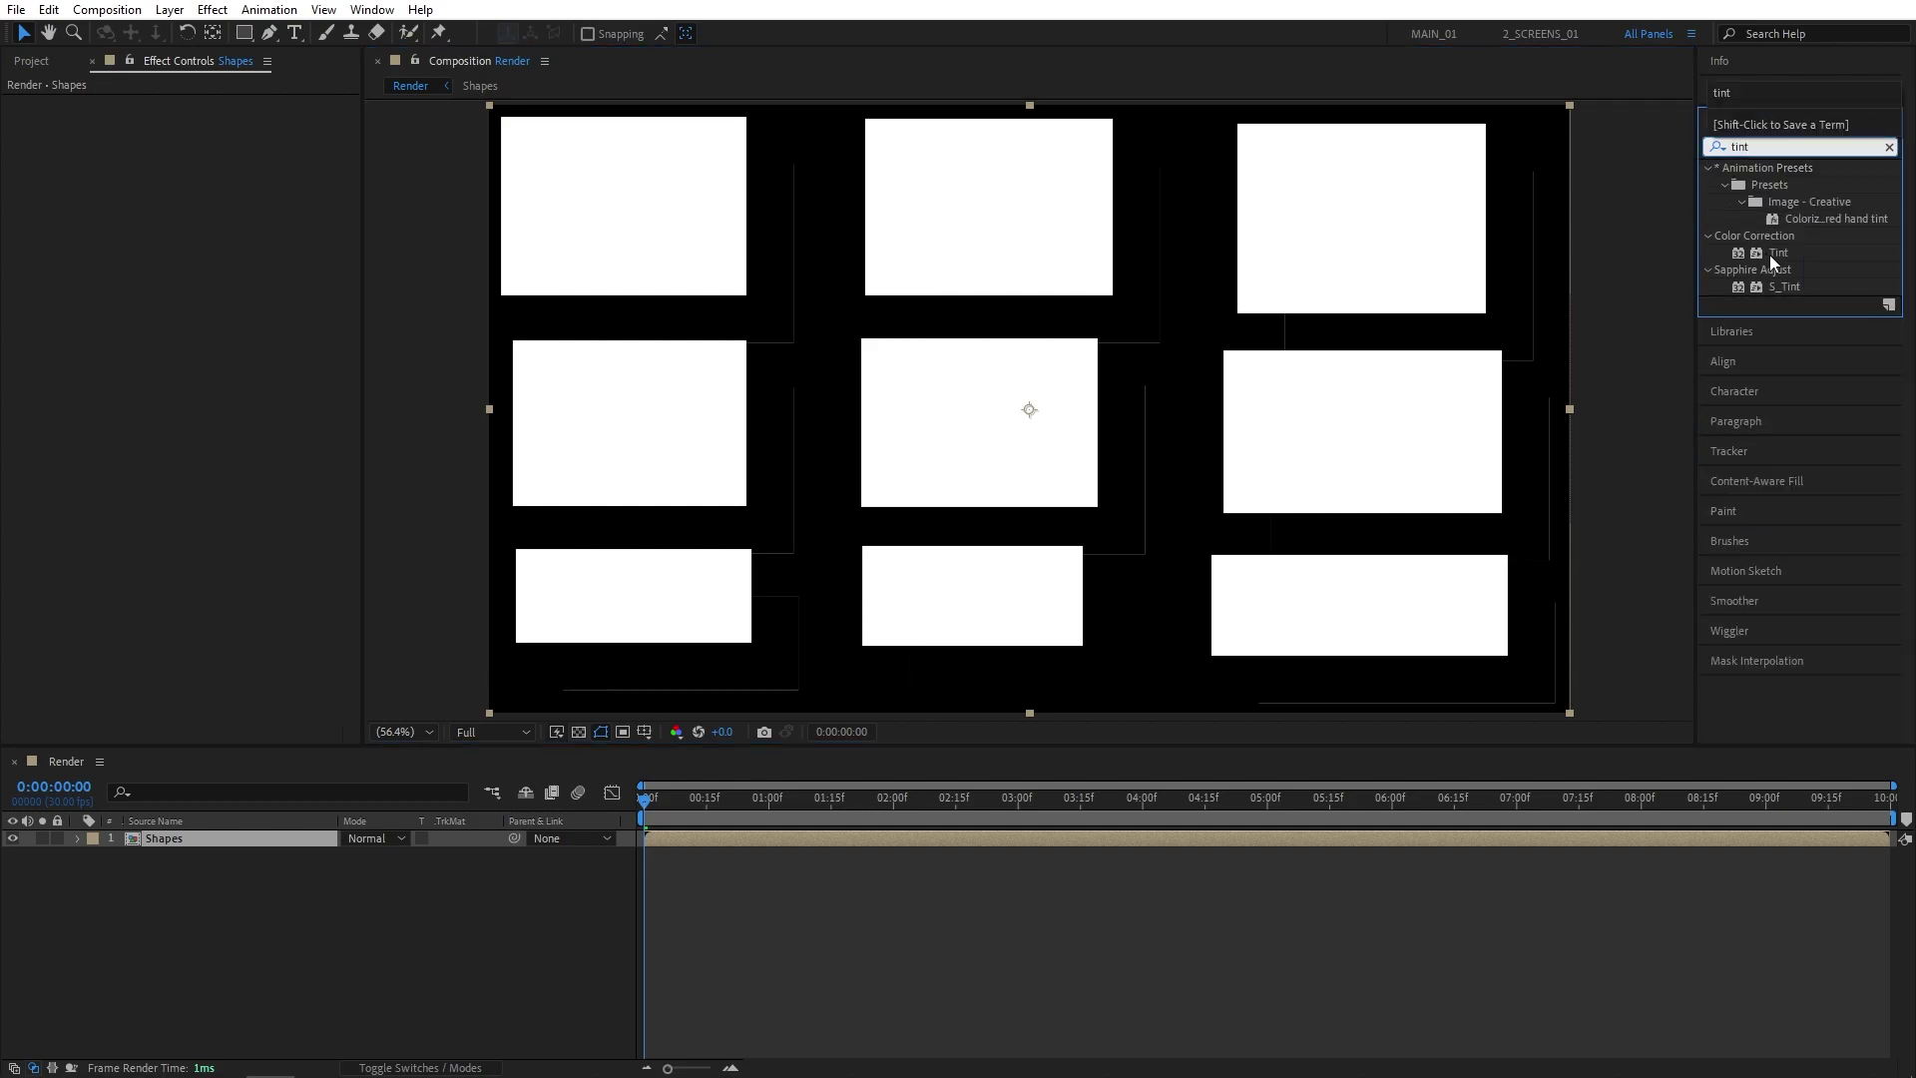
drag(1775, 254, 164, 838)
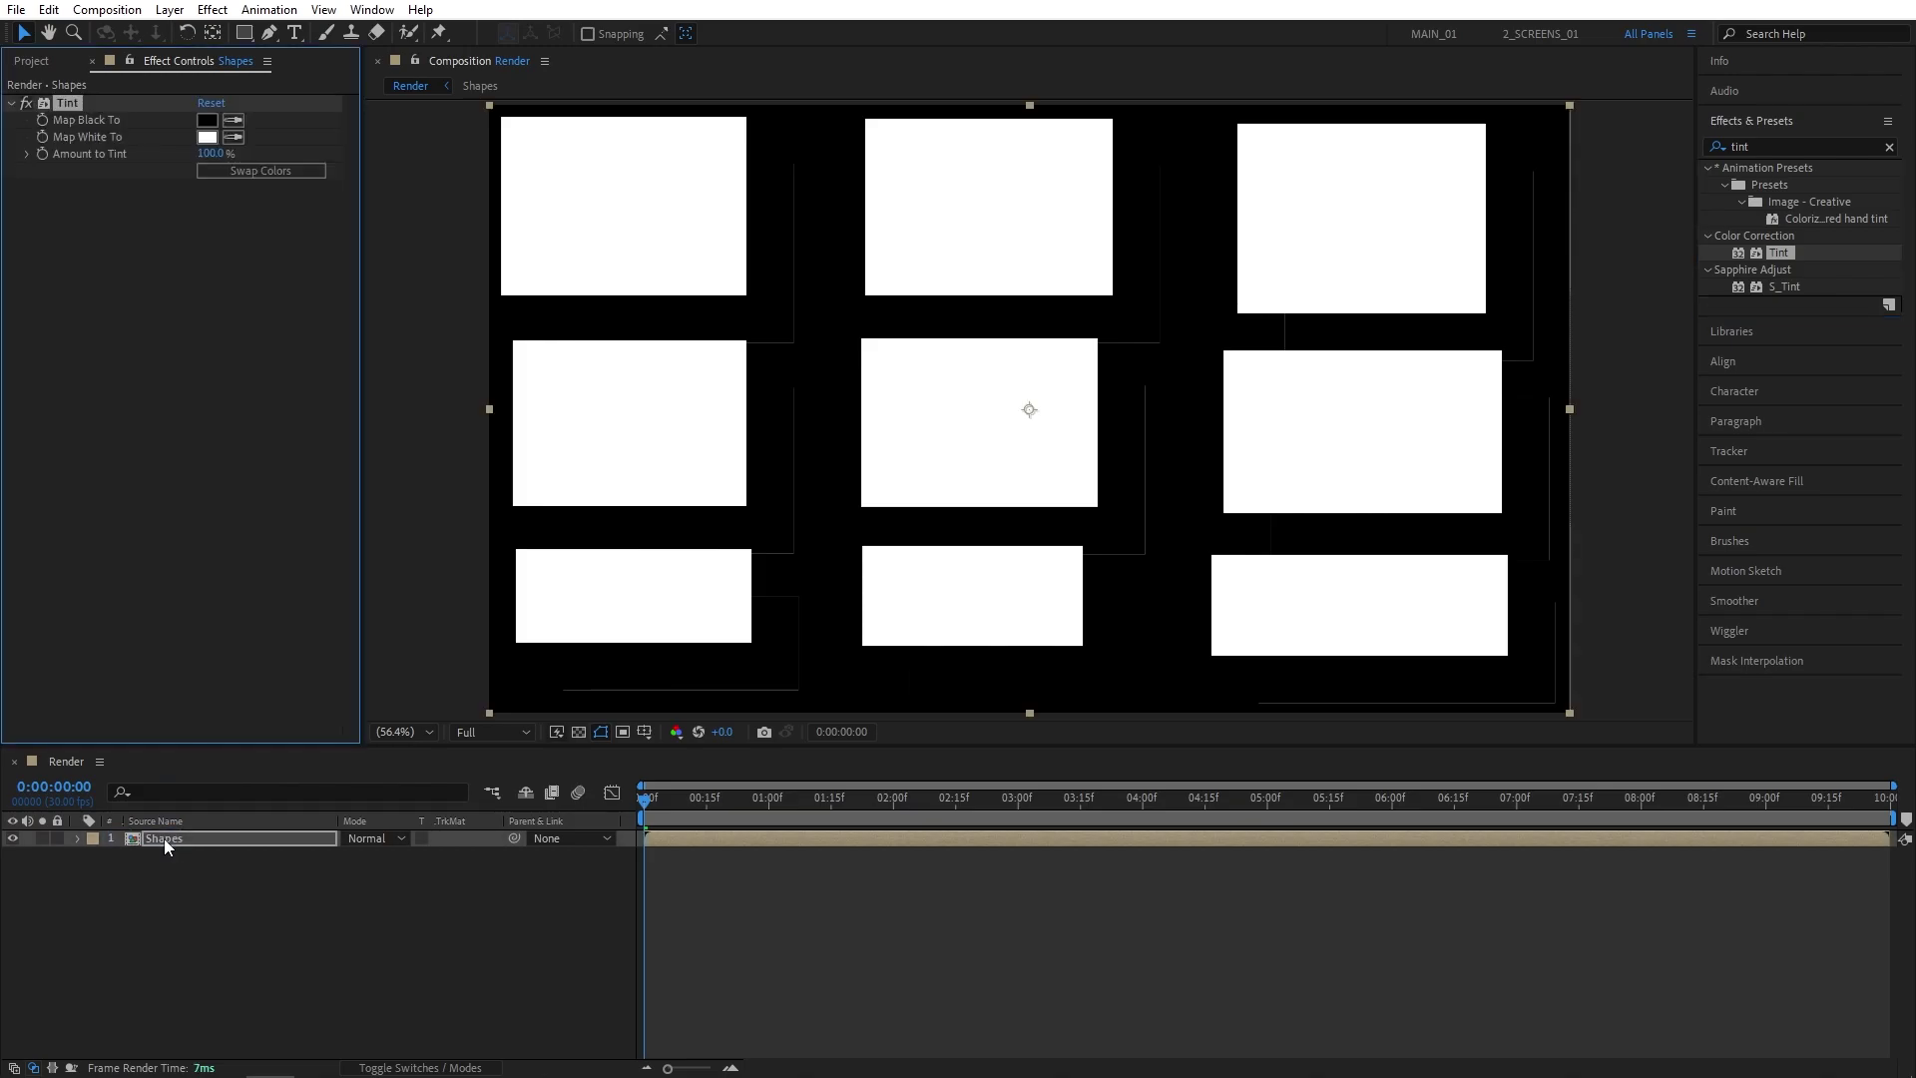
Add Directional Blur and Twirl to the Shapes layer
click(1761, 146)
text(direc)
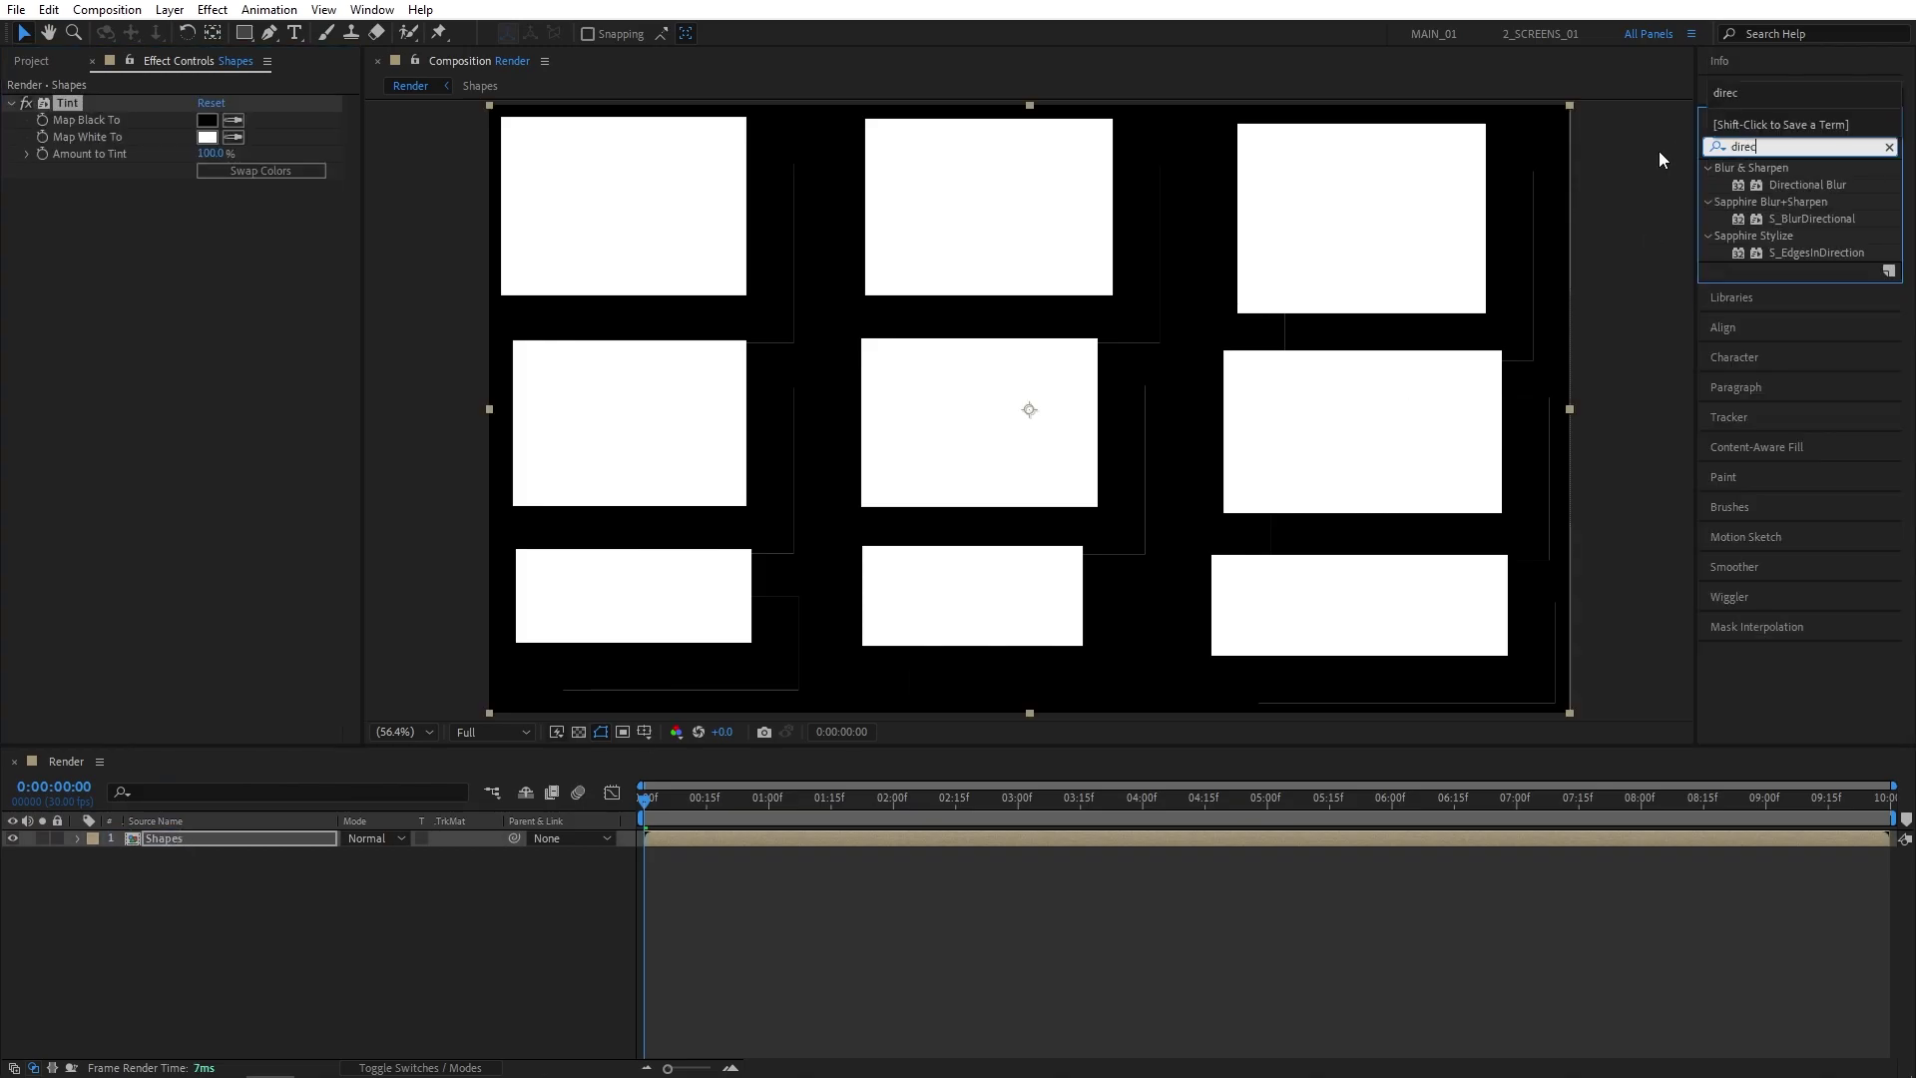
text(ti)
double_click(1814, 183)
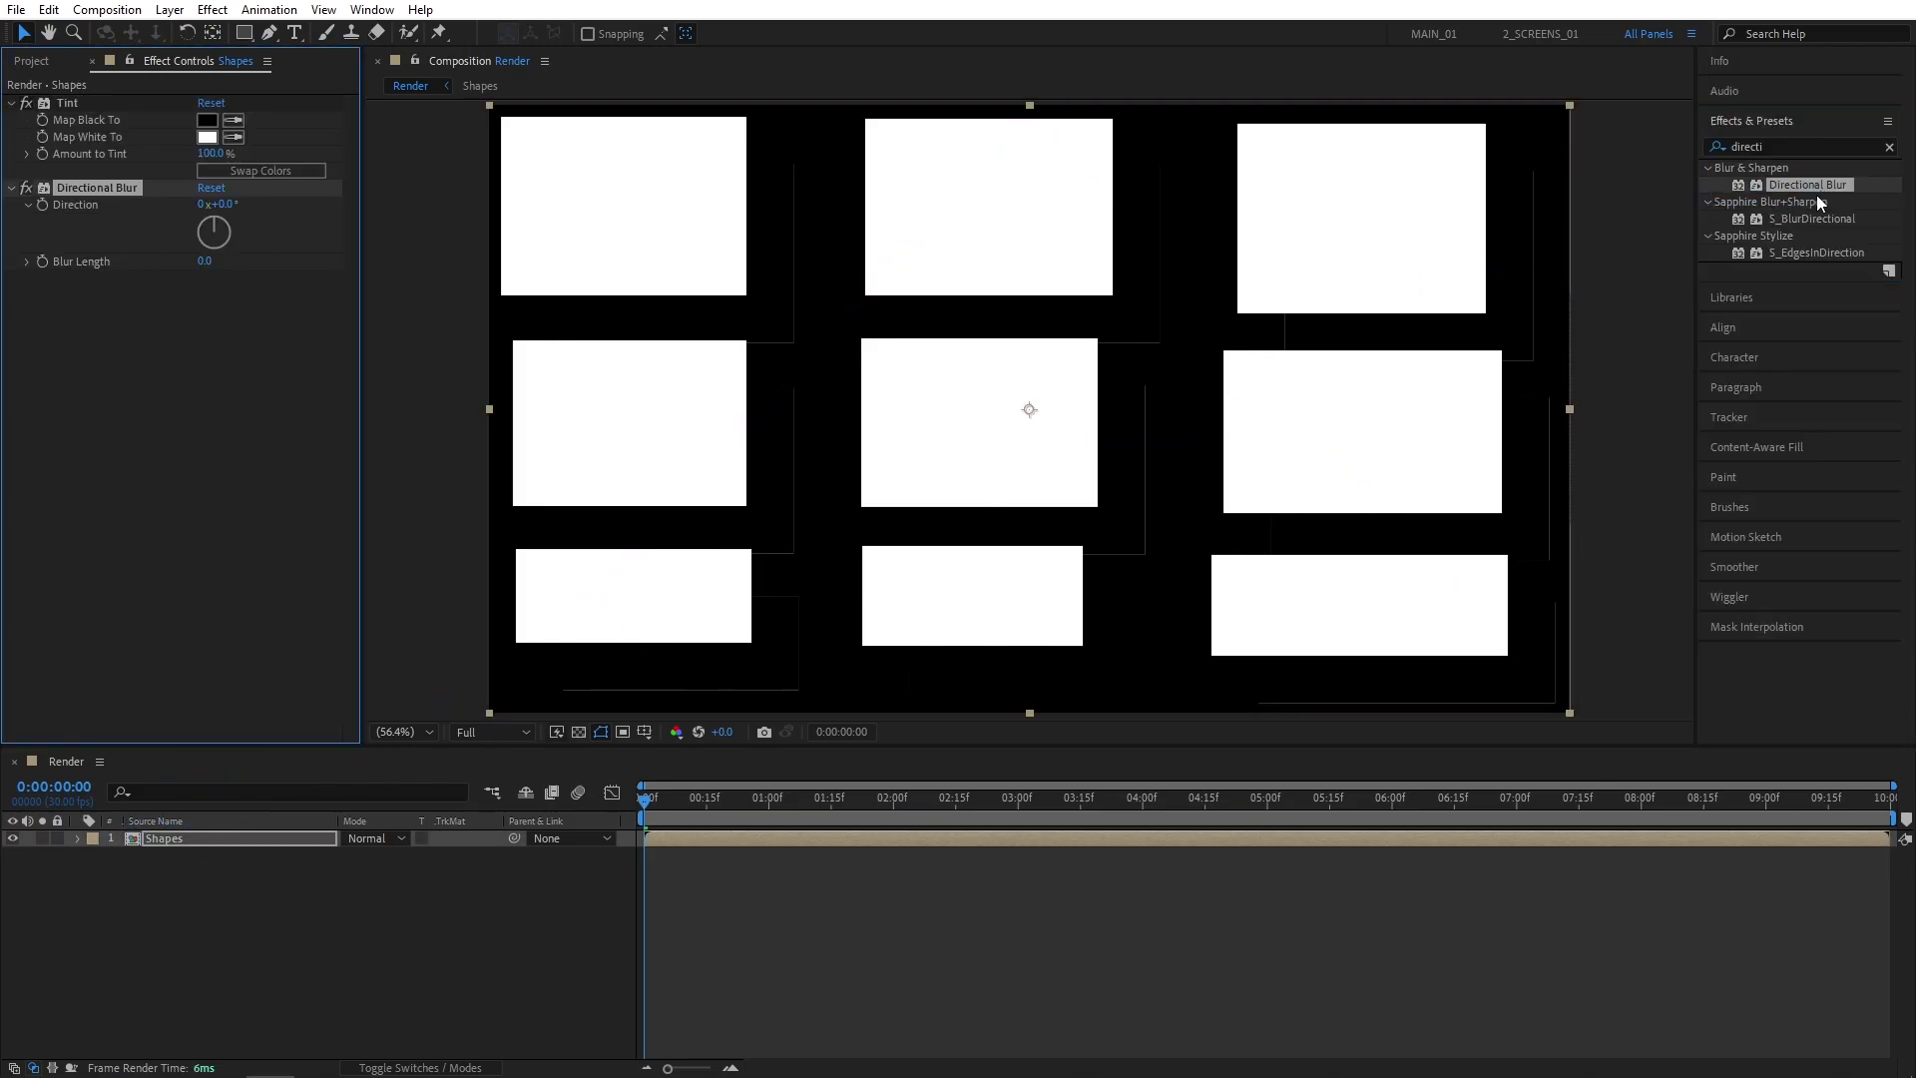
click(1747, 146)
text(twirl)
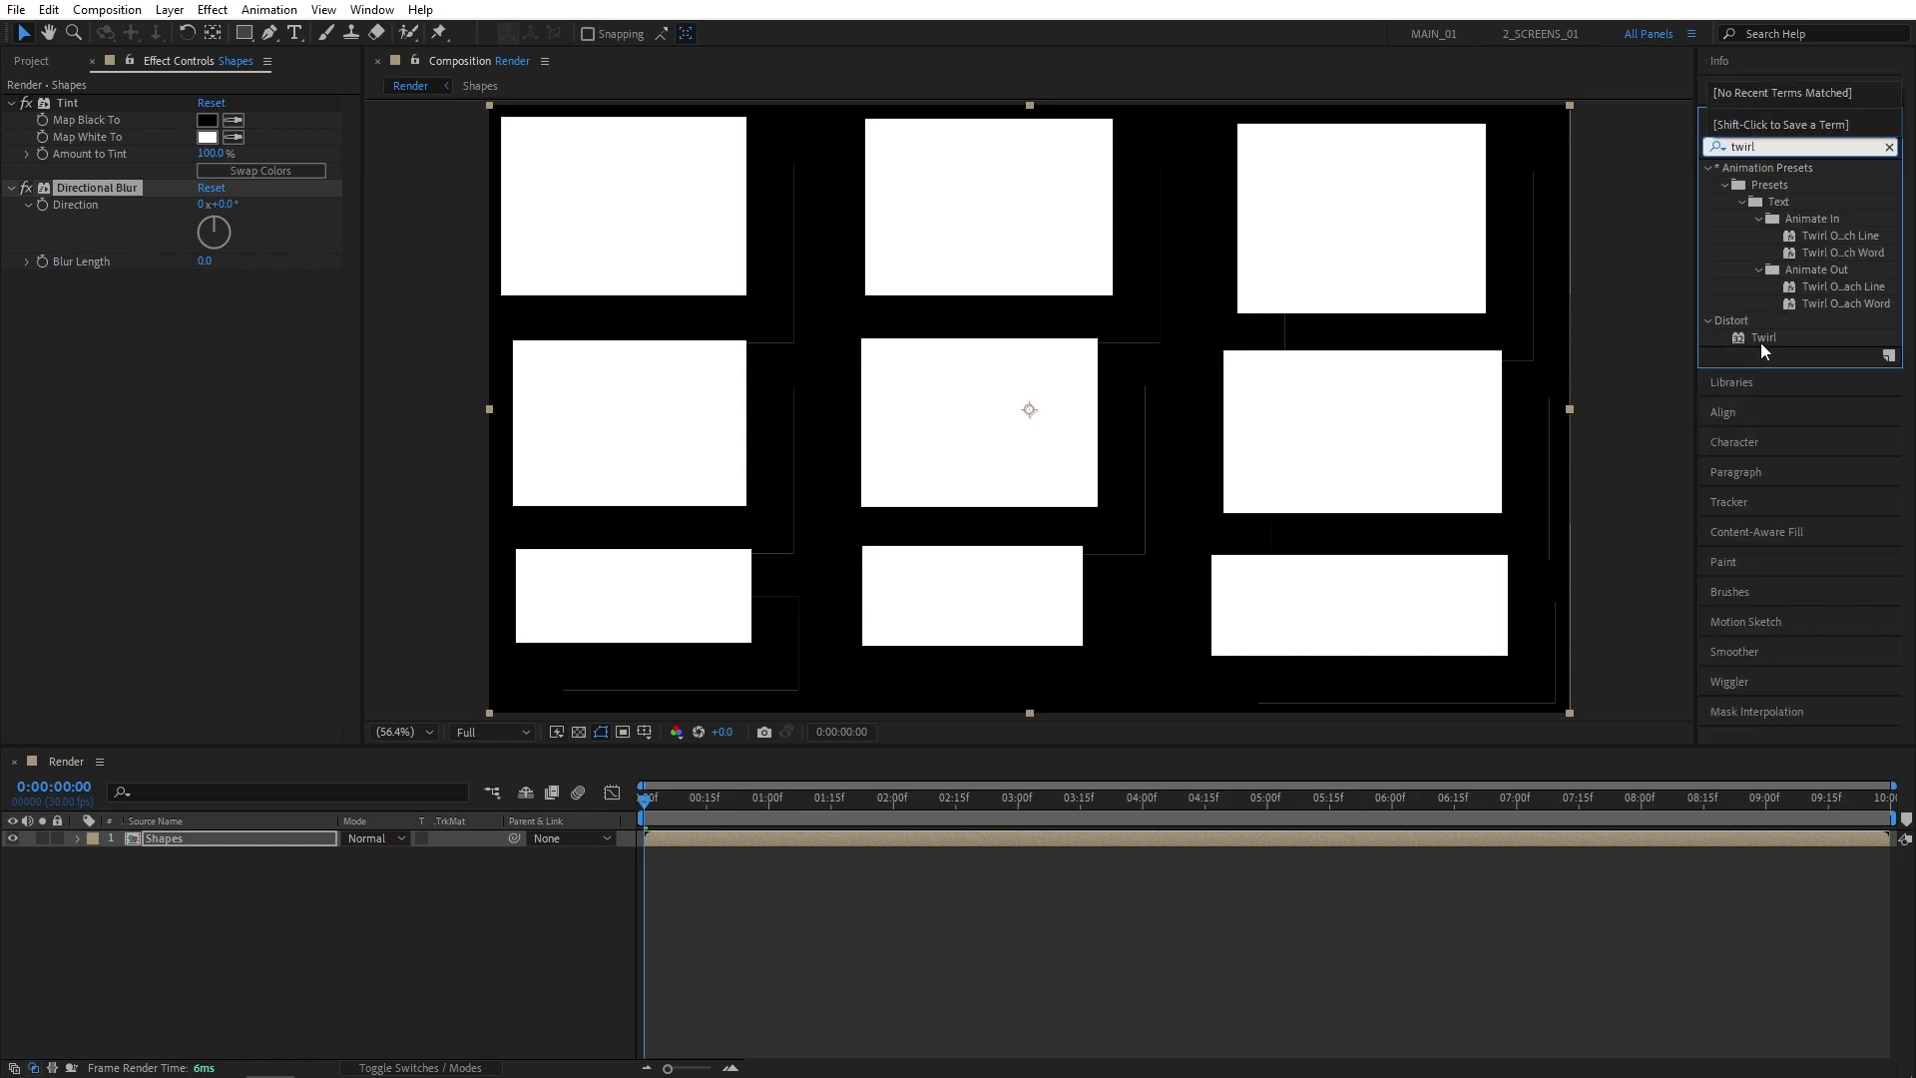
double_click(1765, 337)
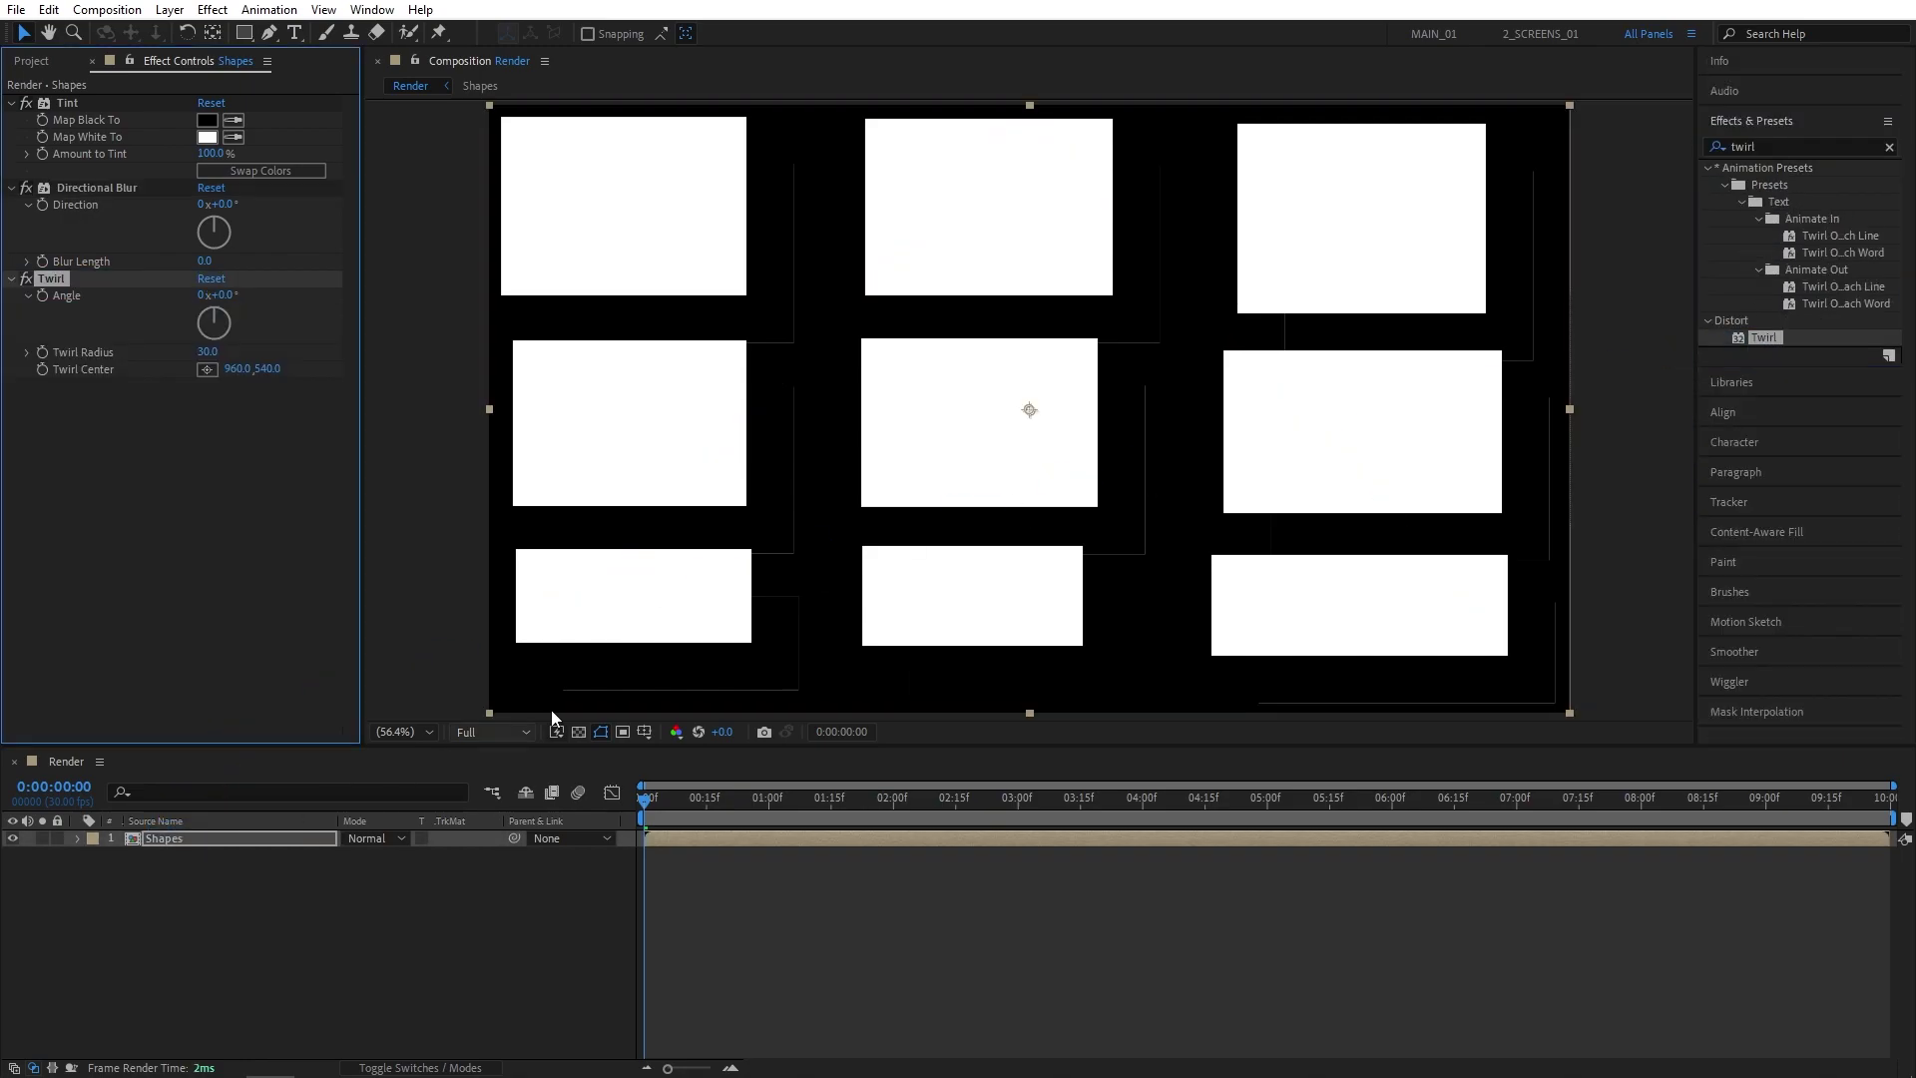
Set Tint's Map Black To colour to magenta B500C0
click(207, 121)
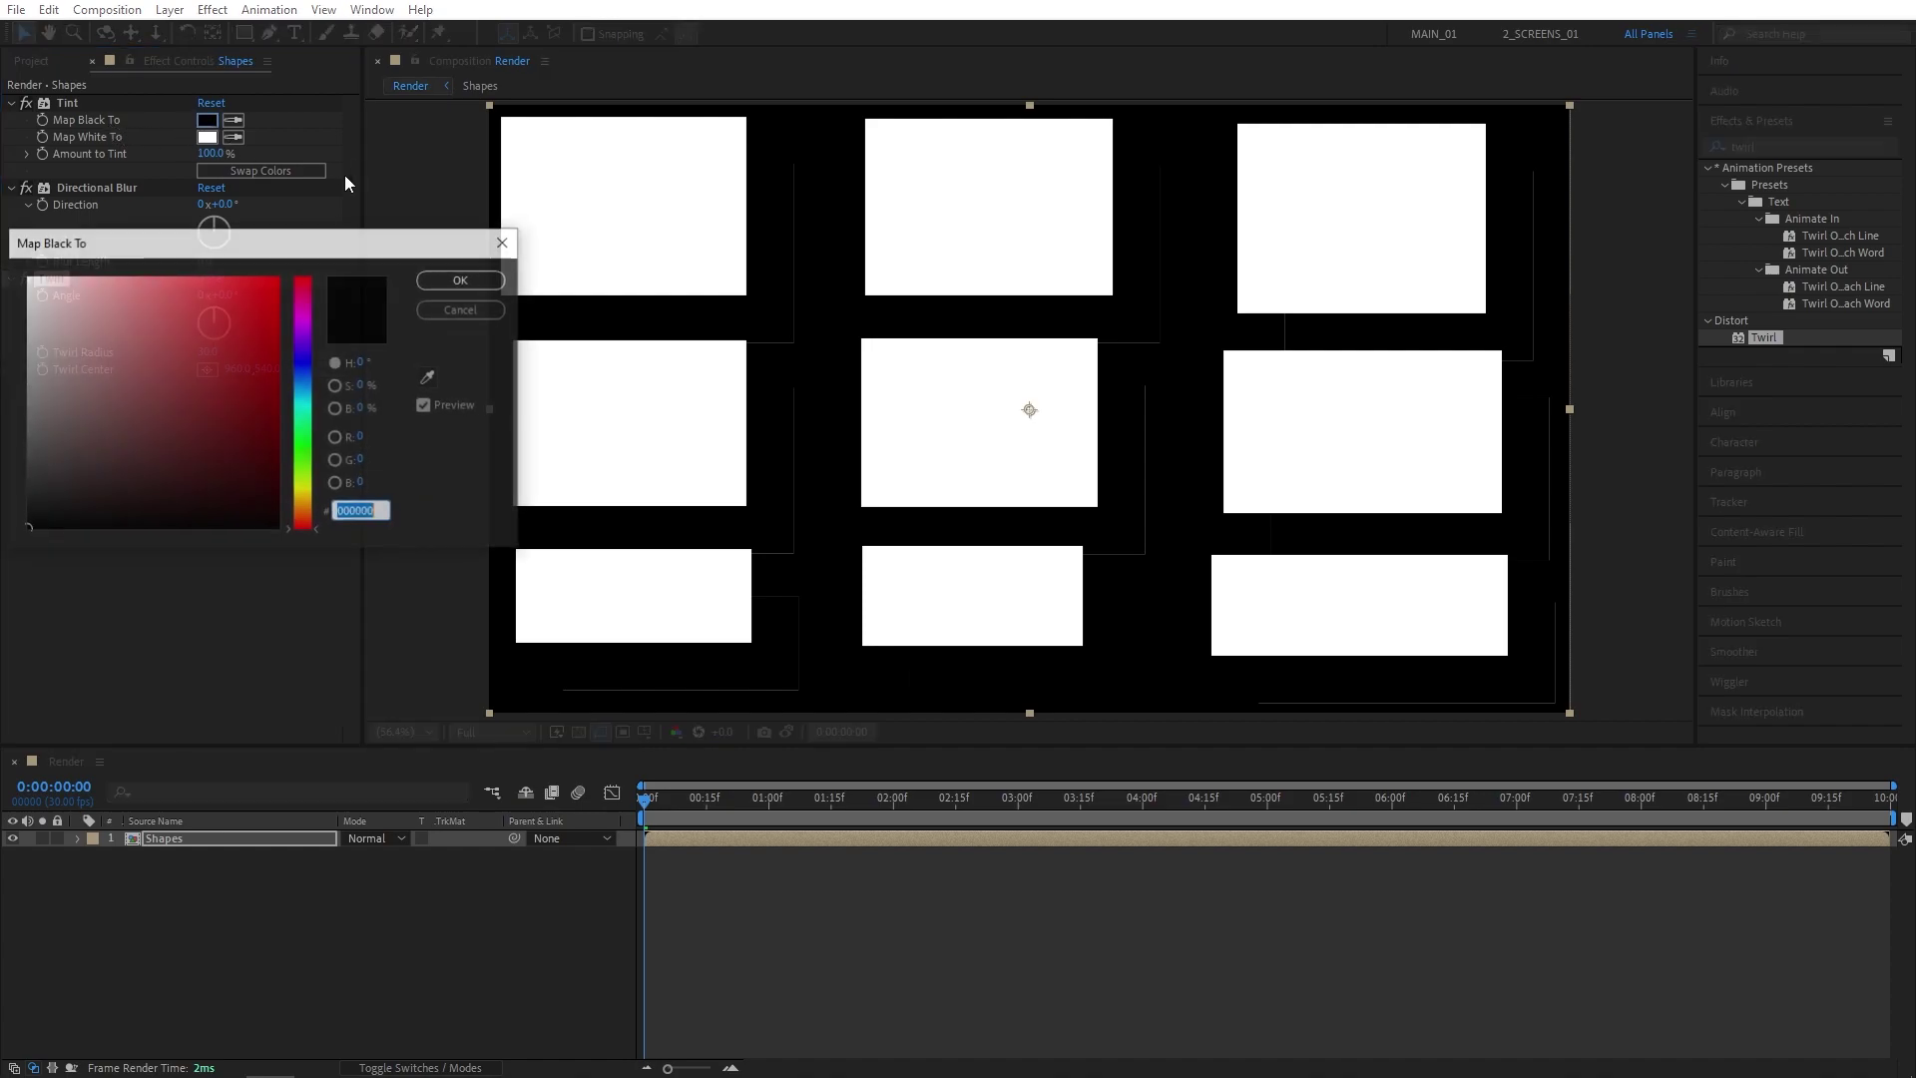
click(310, 321)
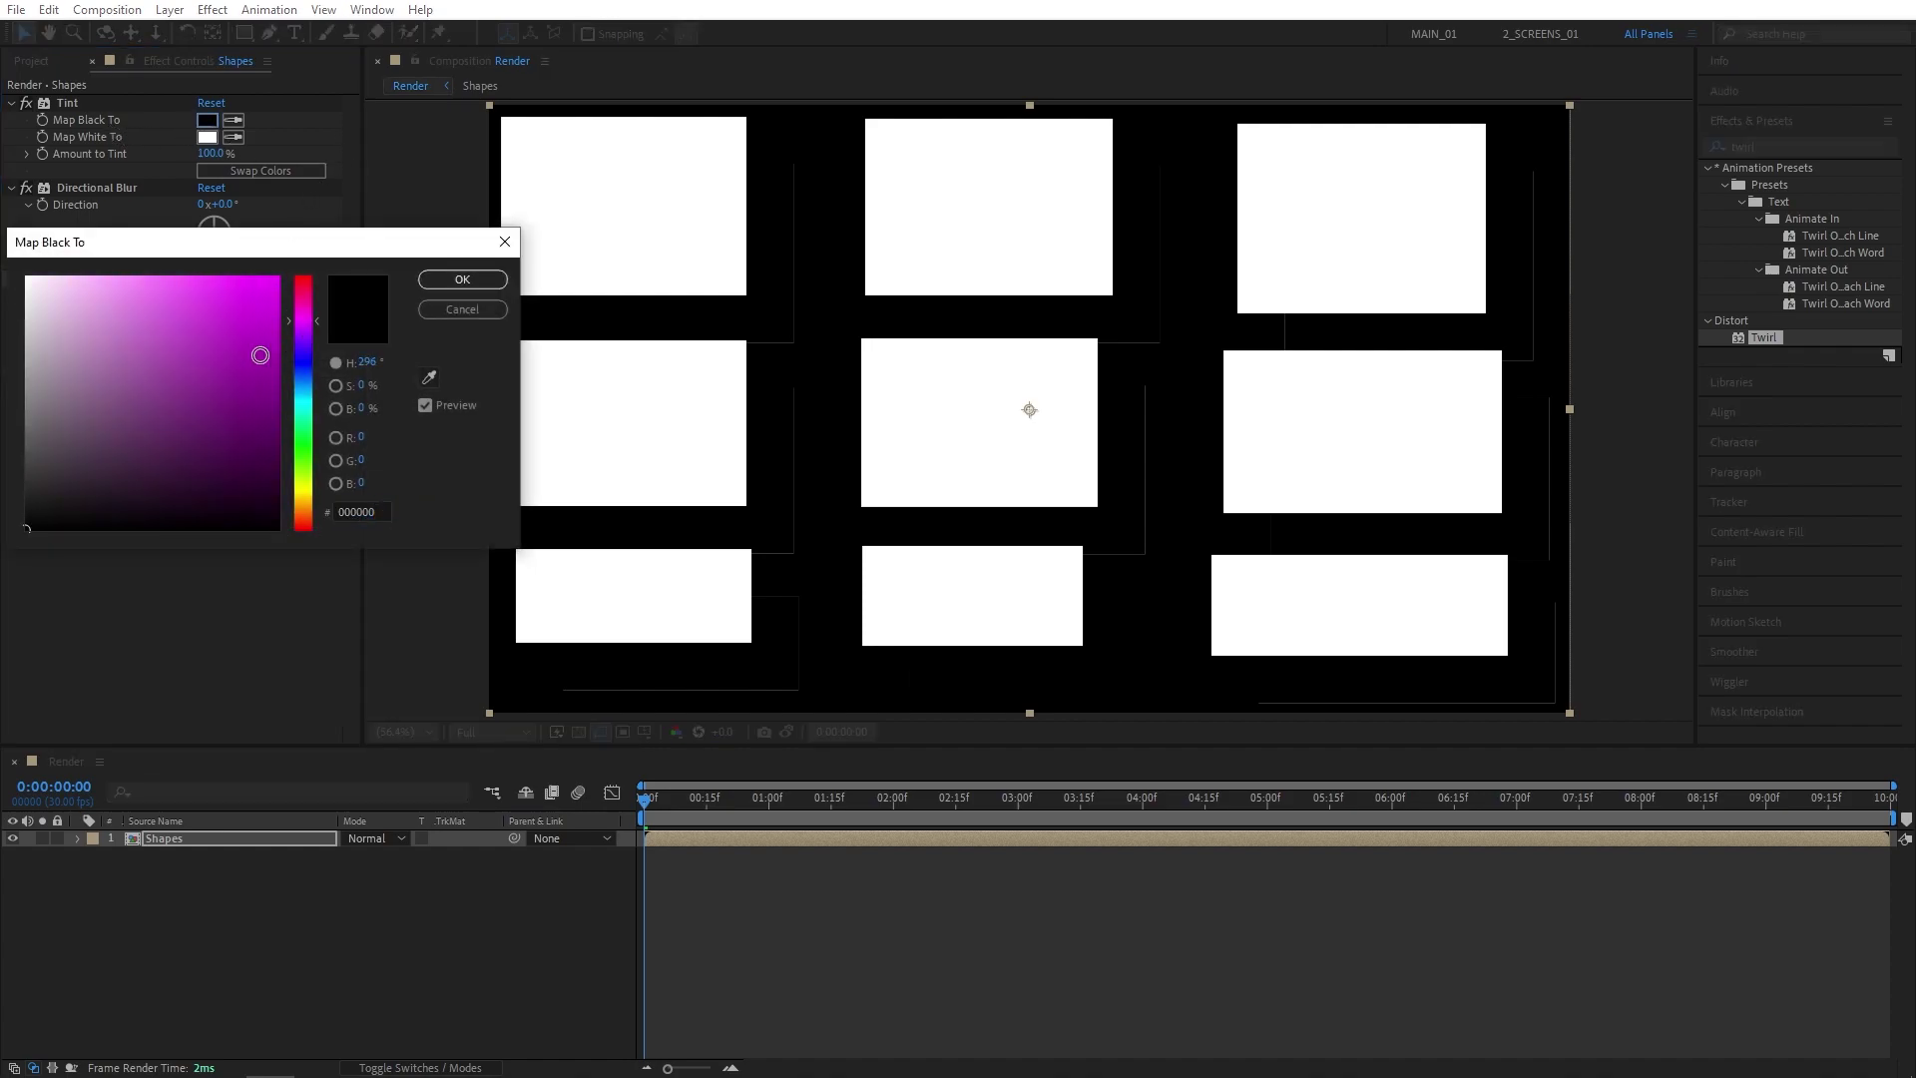
click(278, 339)
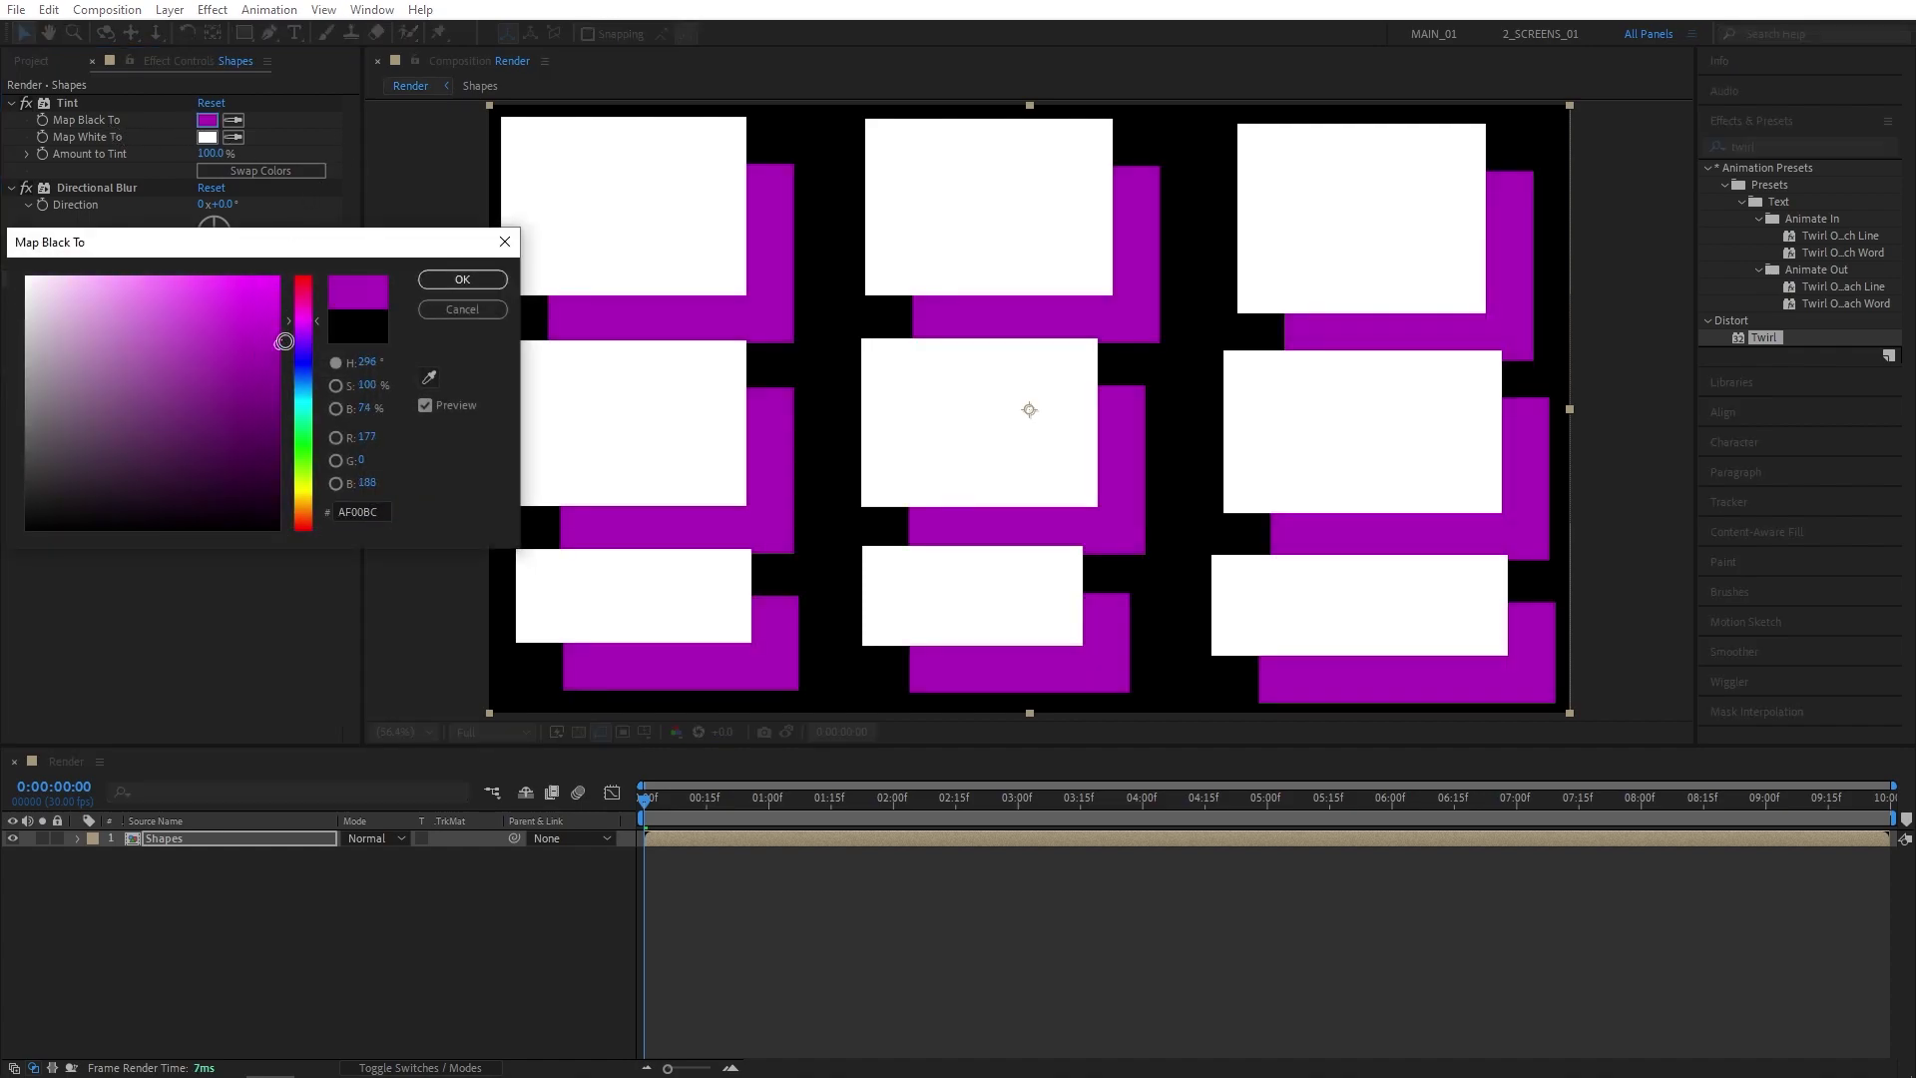
click(462, 280)
Set Tint's Map White To colour to light blue 00B4FF
click(207, 137)
click(269, 291)
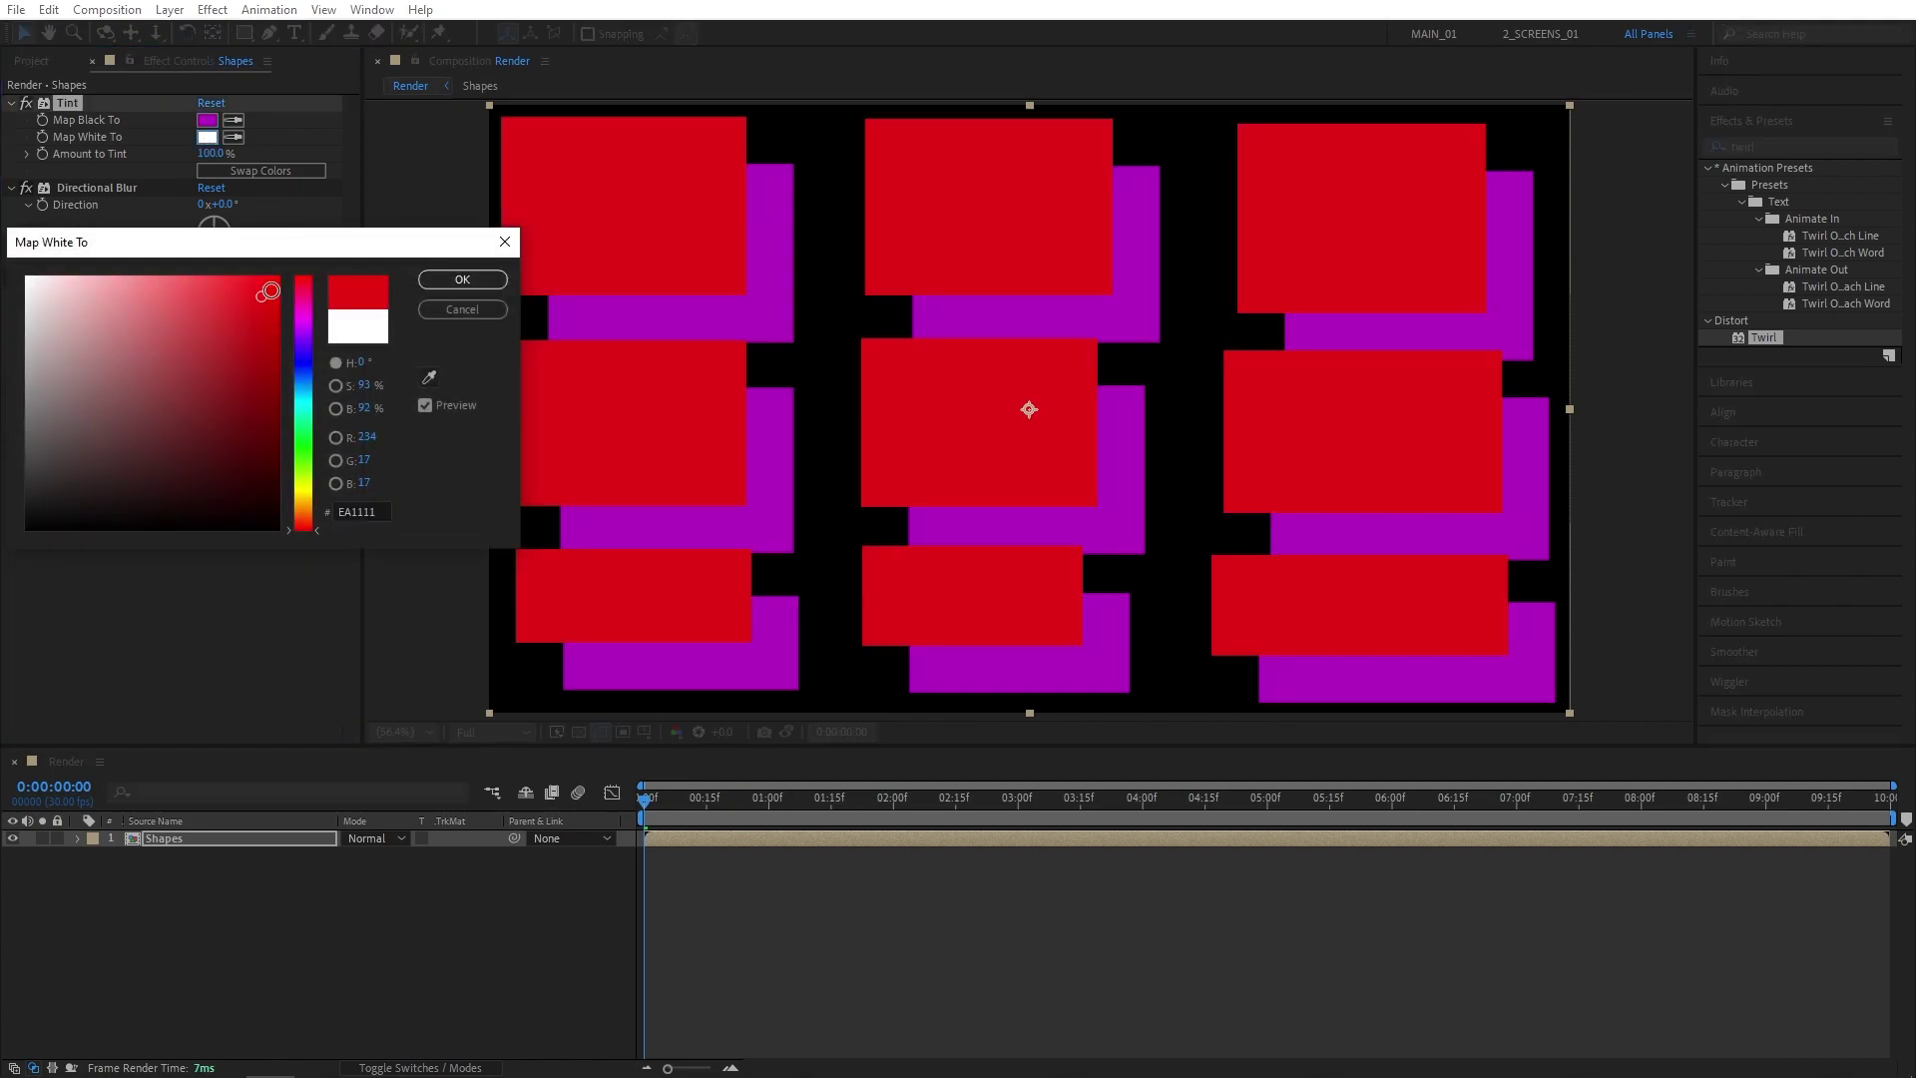
drag(269, 290, 278, 277)
drag(301, 299, 312, 396)
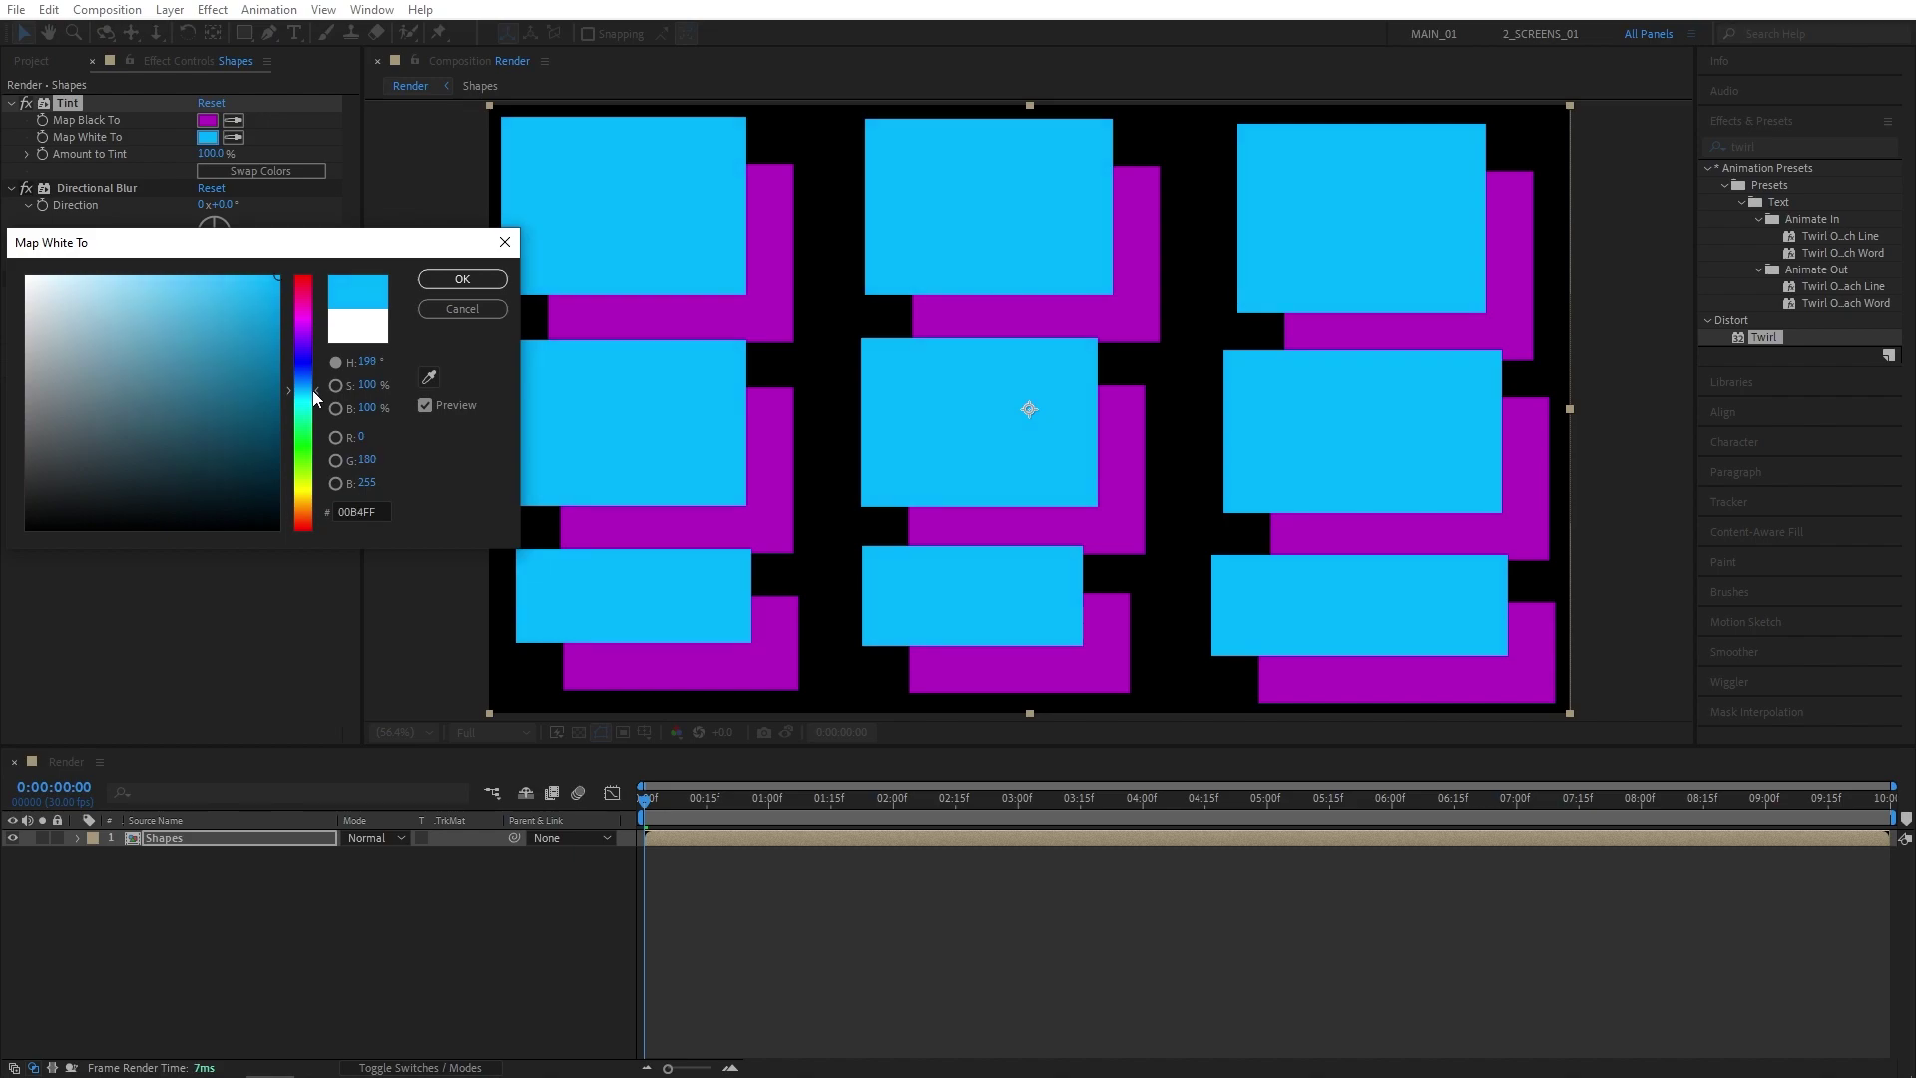
click(462, 281)
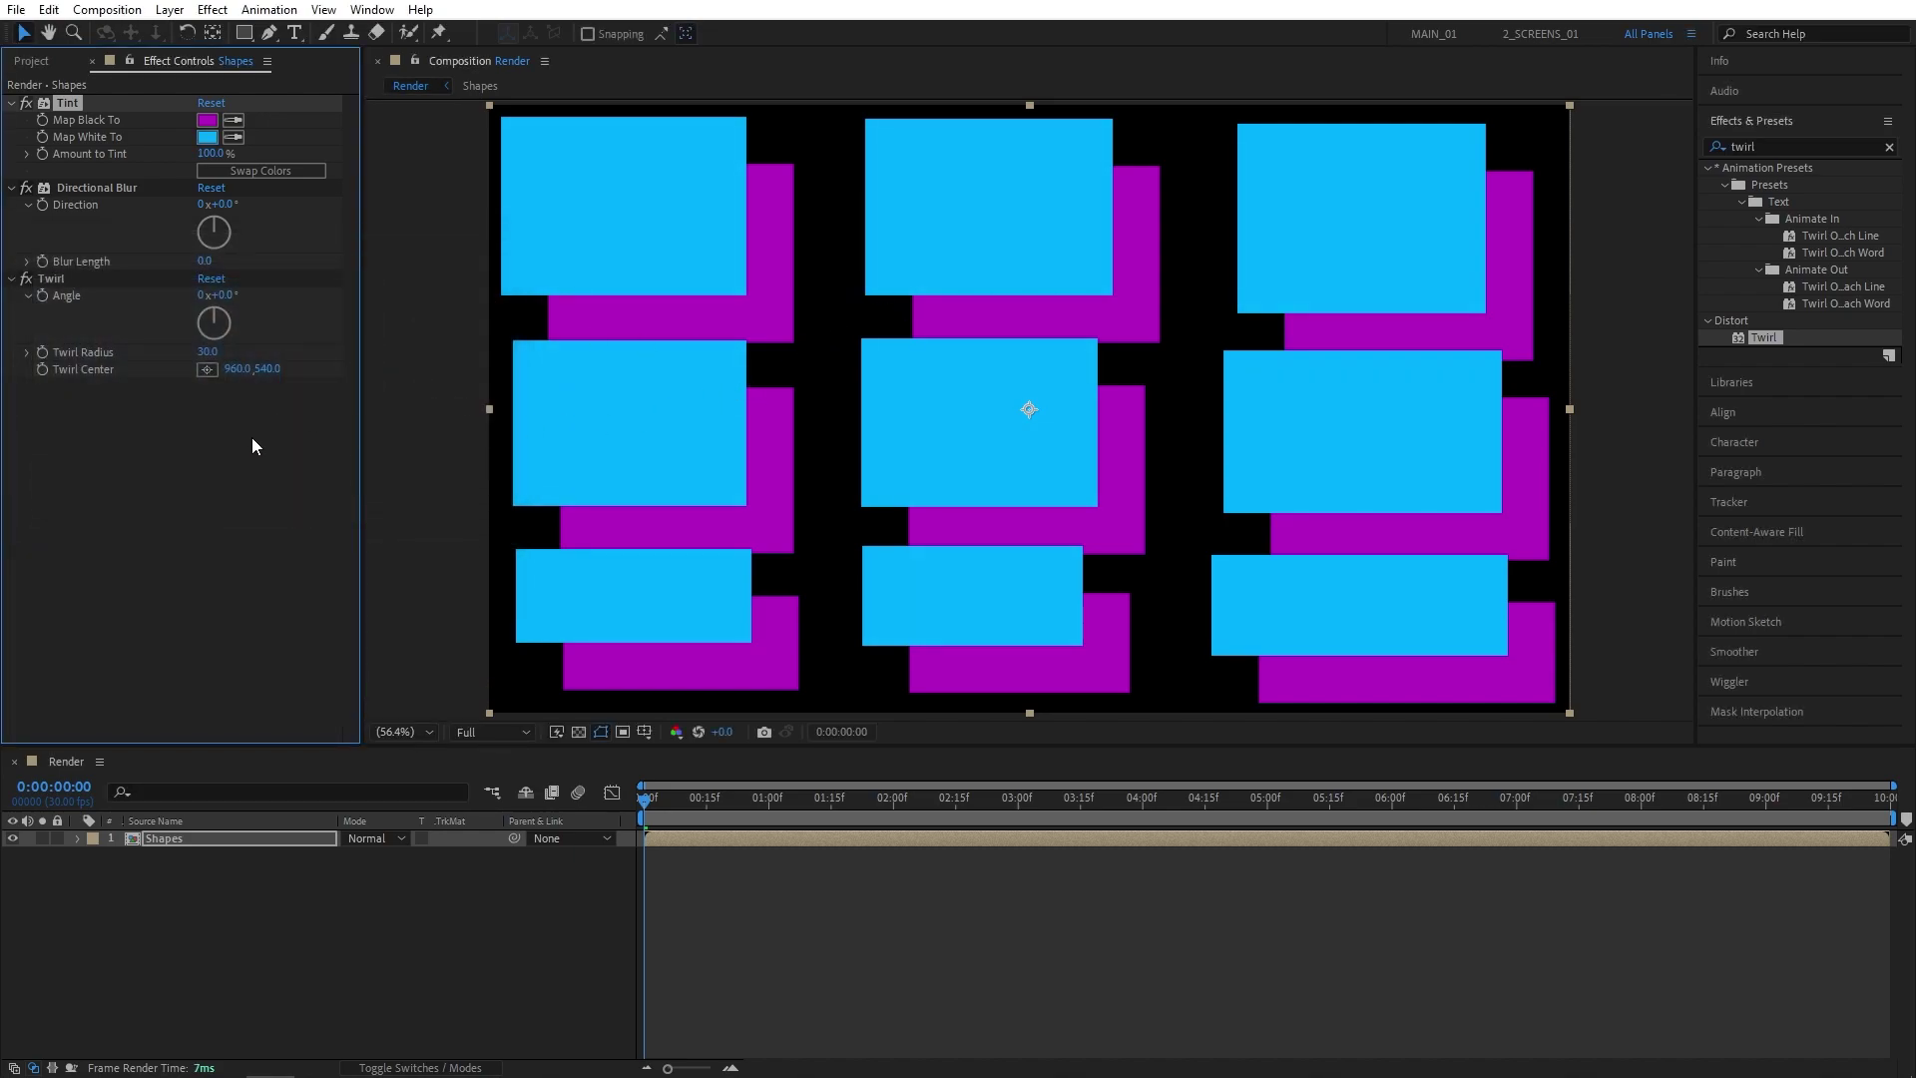
Set Directional Blur direction to 30° and blur length to 800
click(228, 202)
text(30)
key(Return)
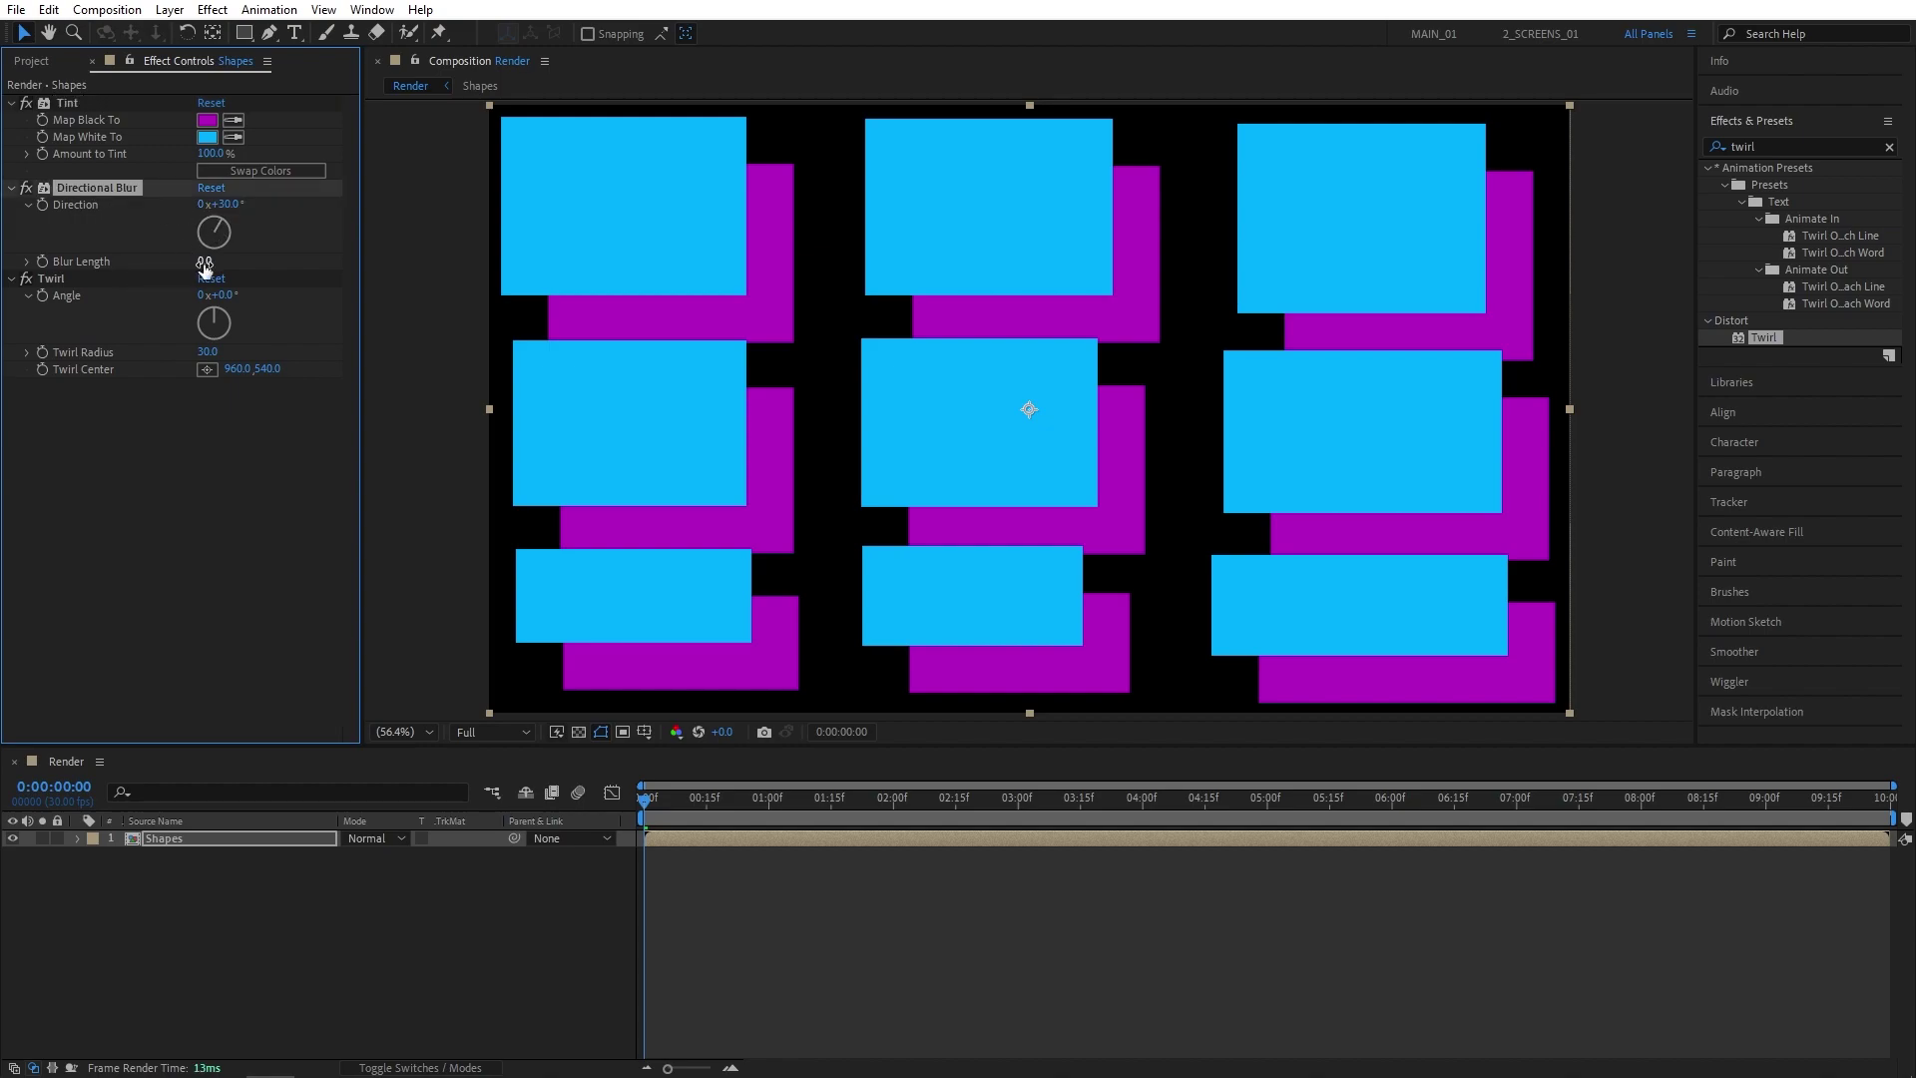
click(205, 262)
key(Return)
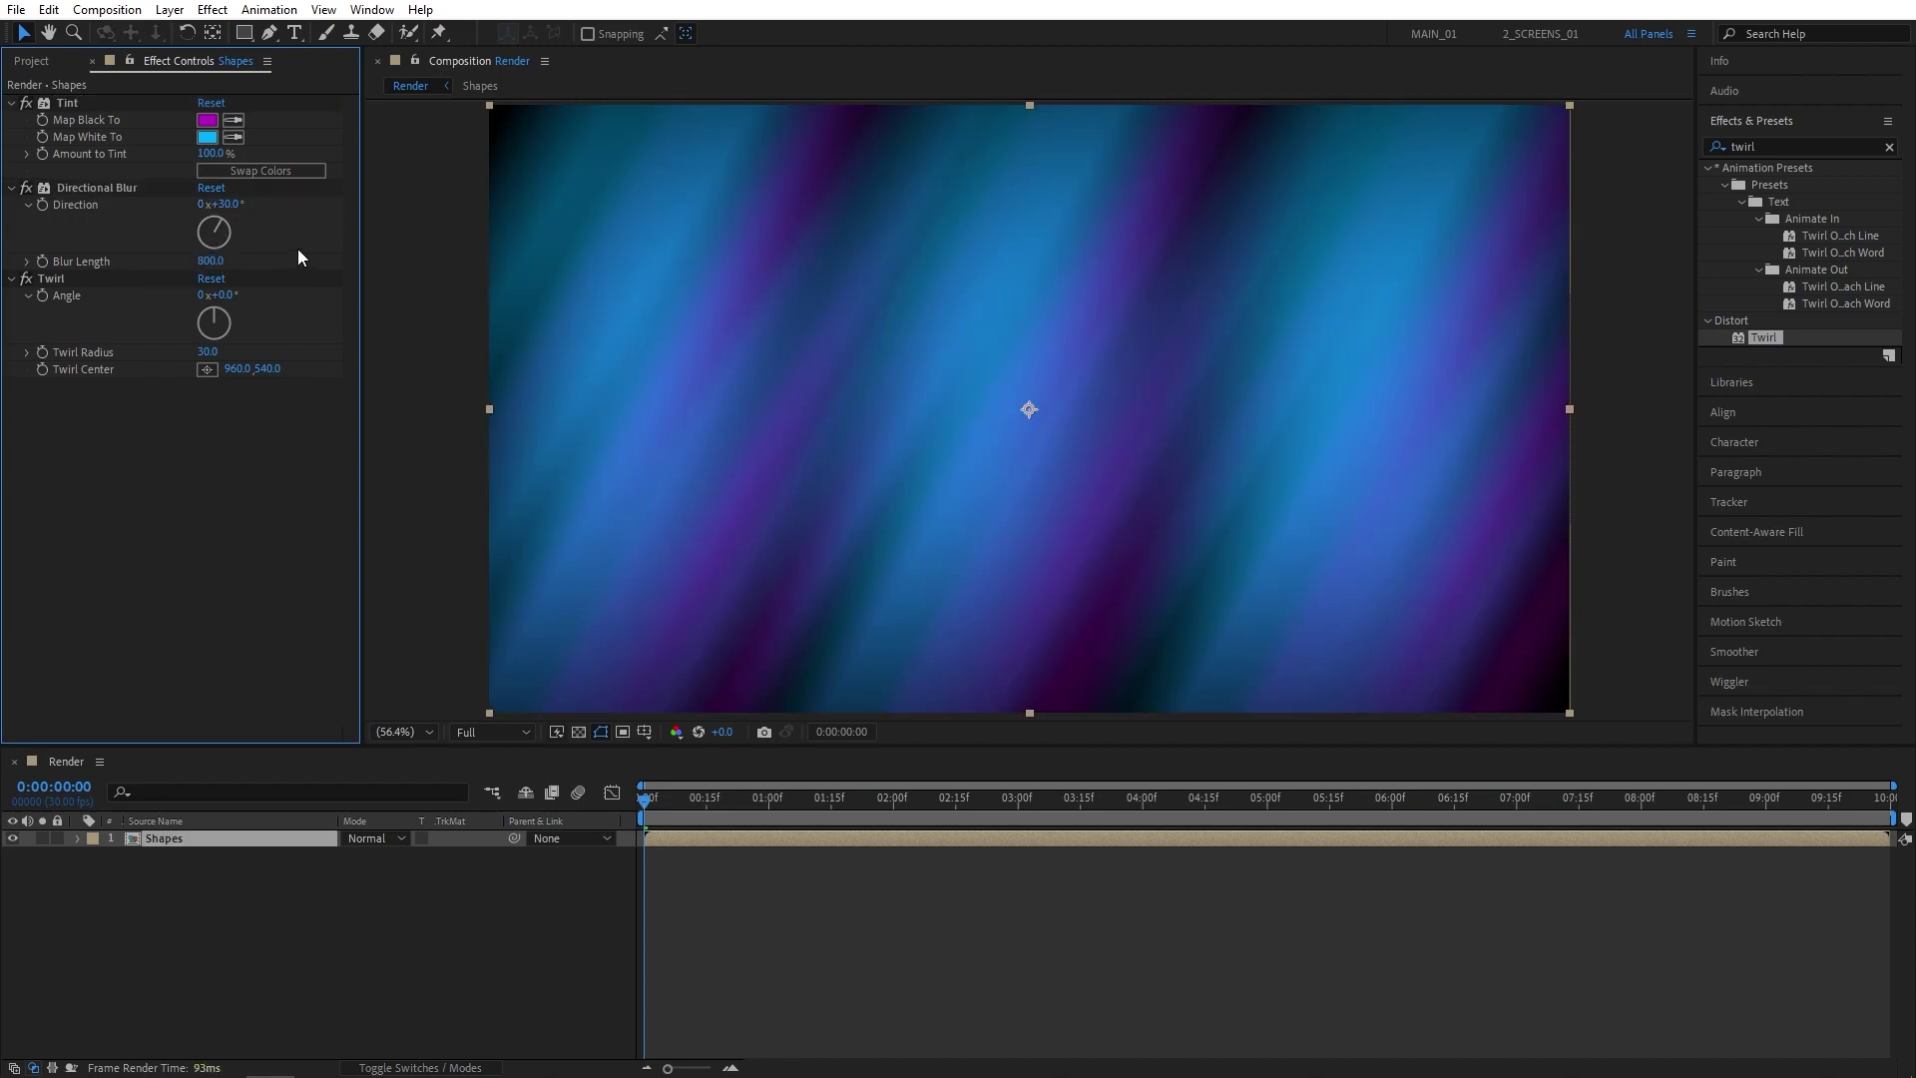
Set Twirl angle to 50° and twirl radius to 50, then scrub to check
click(228, 294)
text(50)
key(Return)
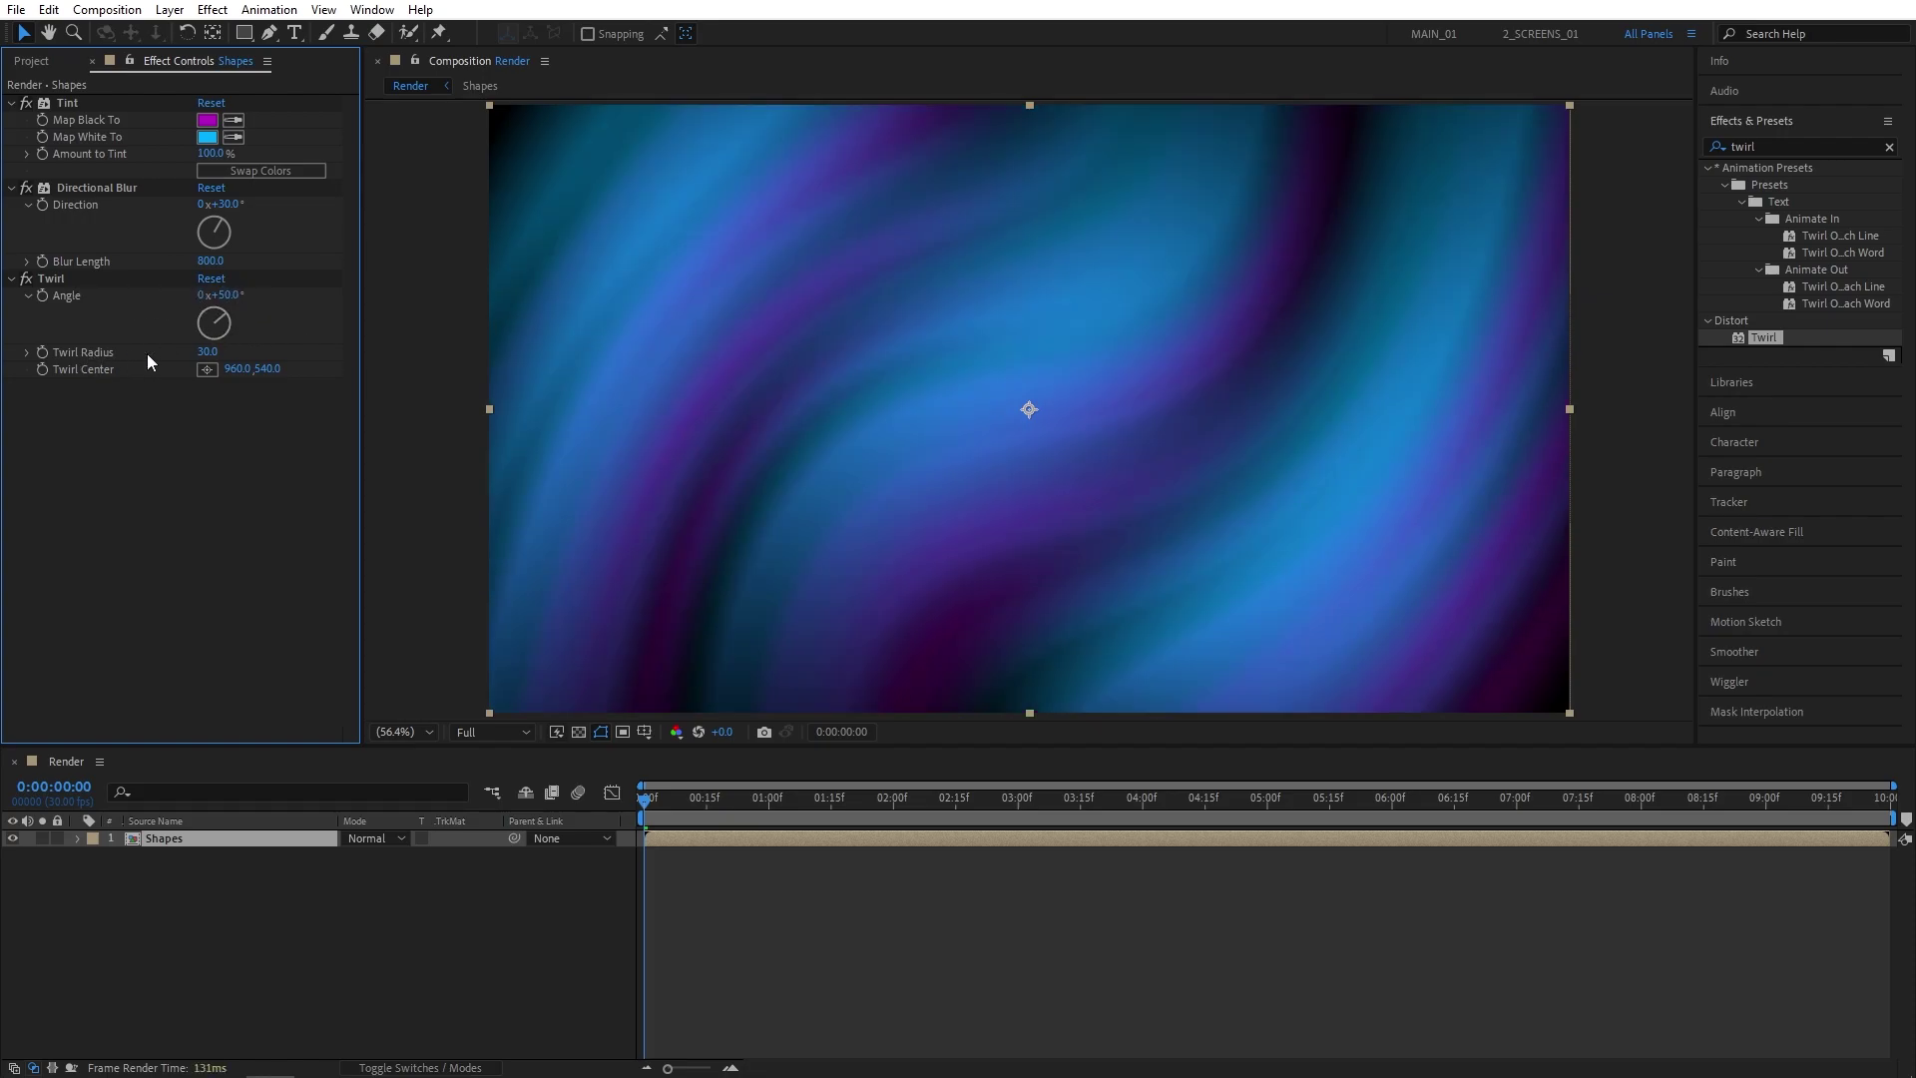
click(210, 351)
text(50)
key(Return)
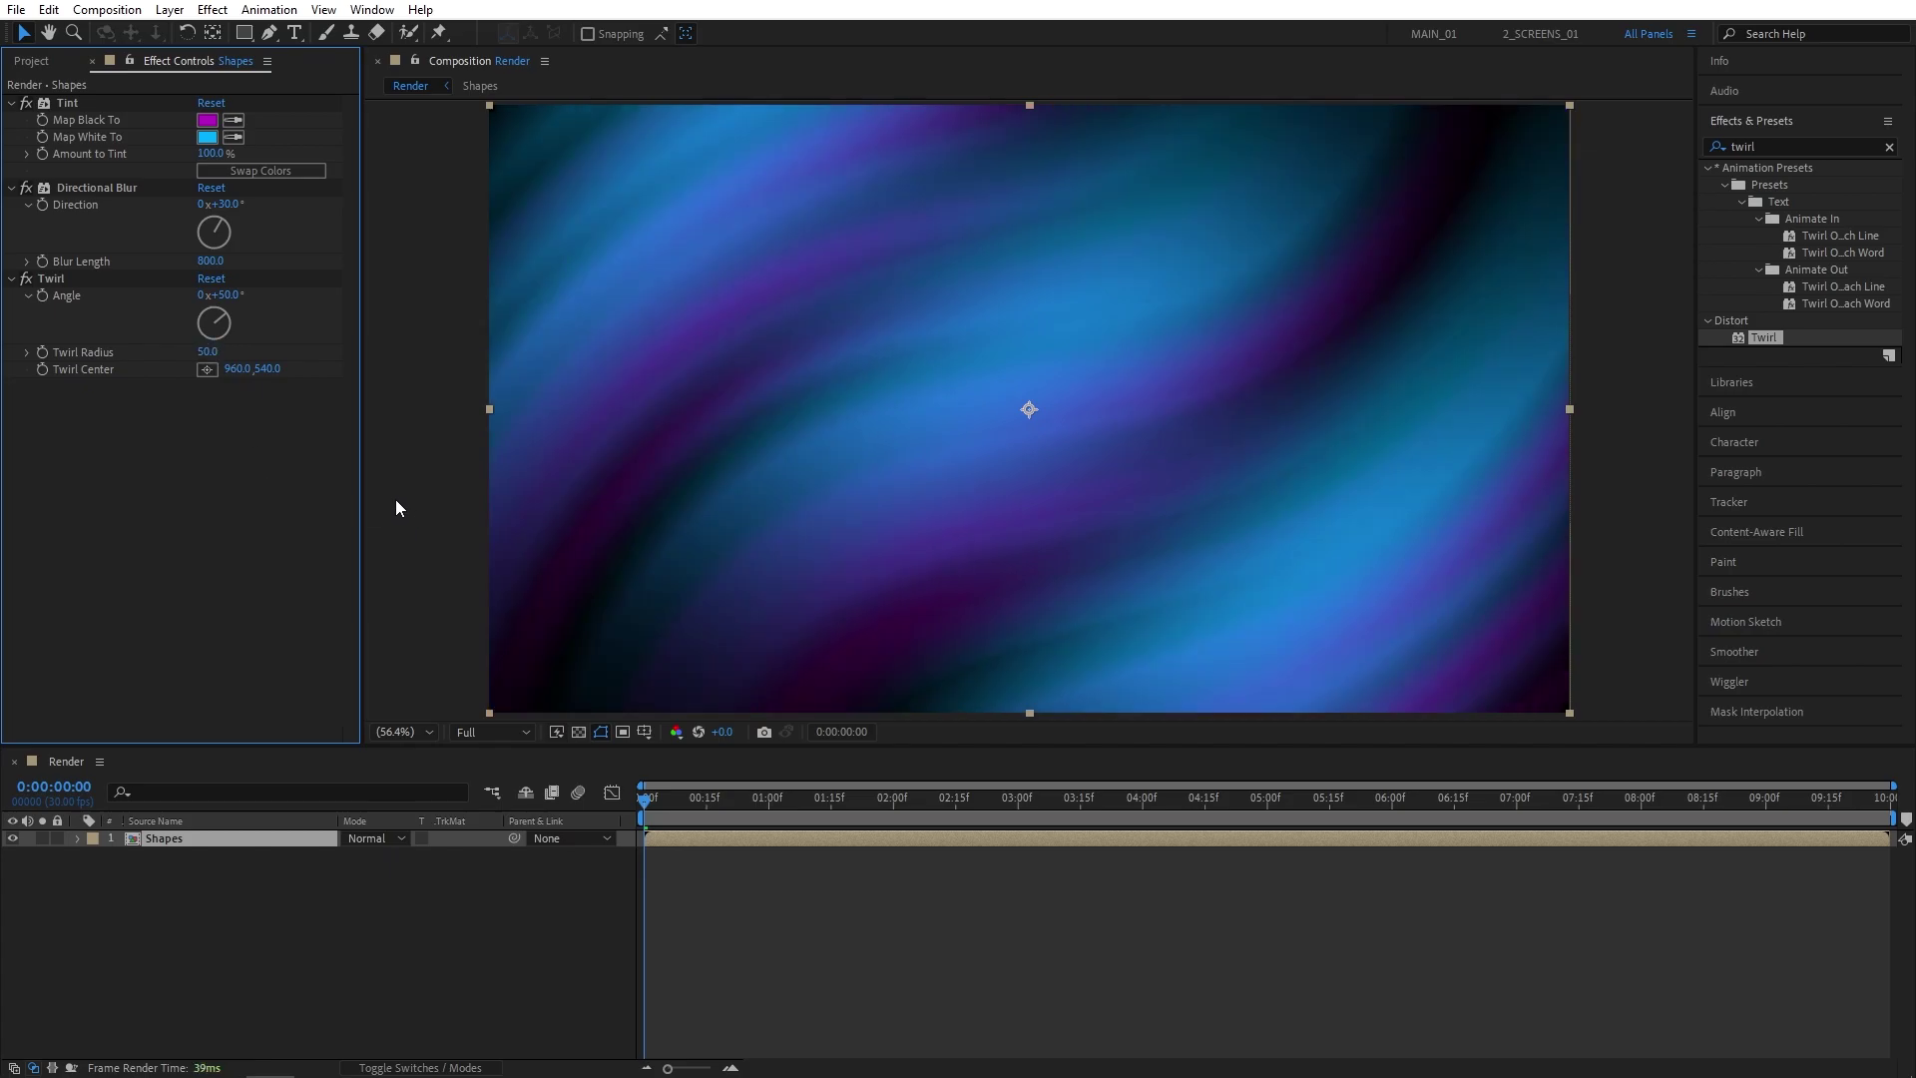
drag(699, 802, 647, 819)
Start a new Solid layer named BG from Layer > New > Solid
click(491, 932)
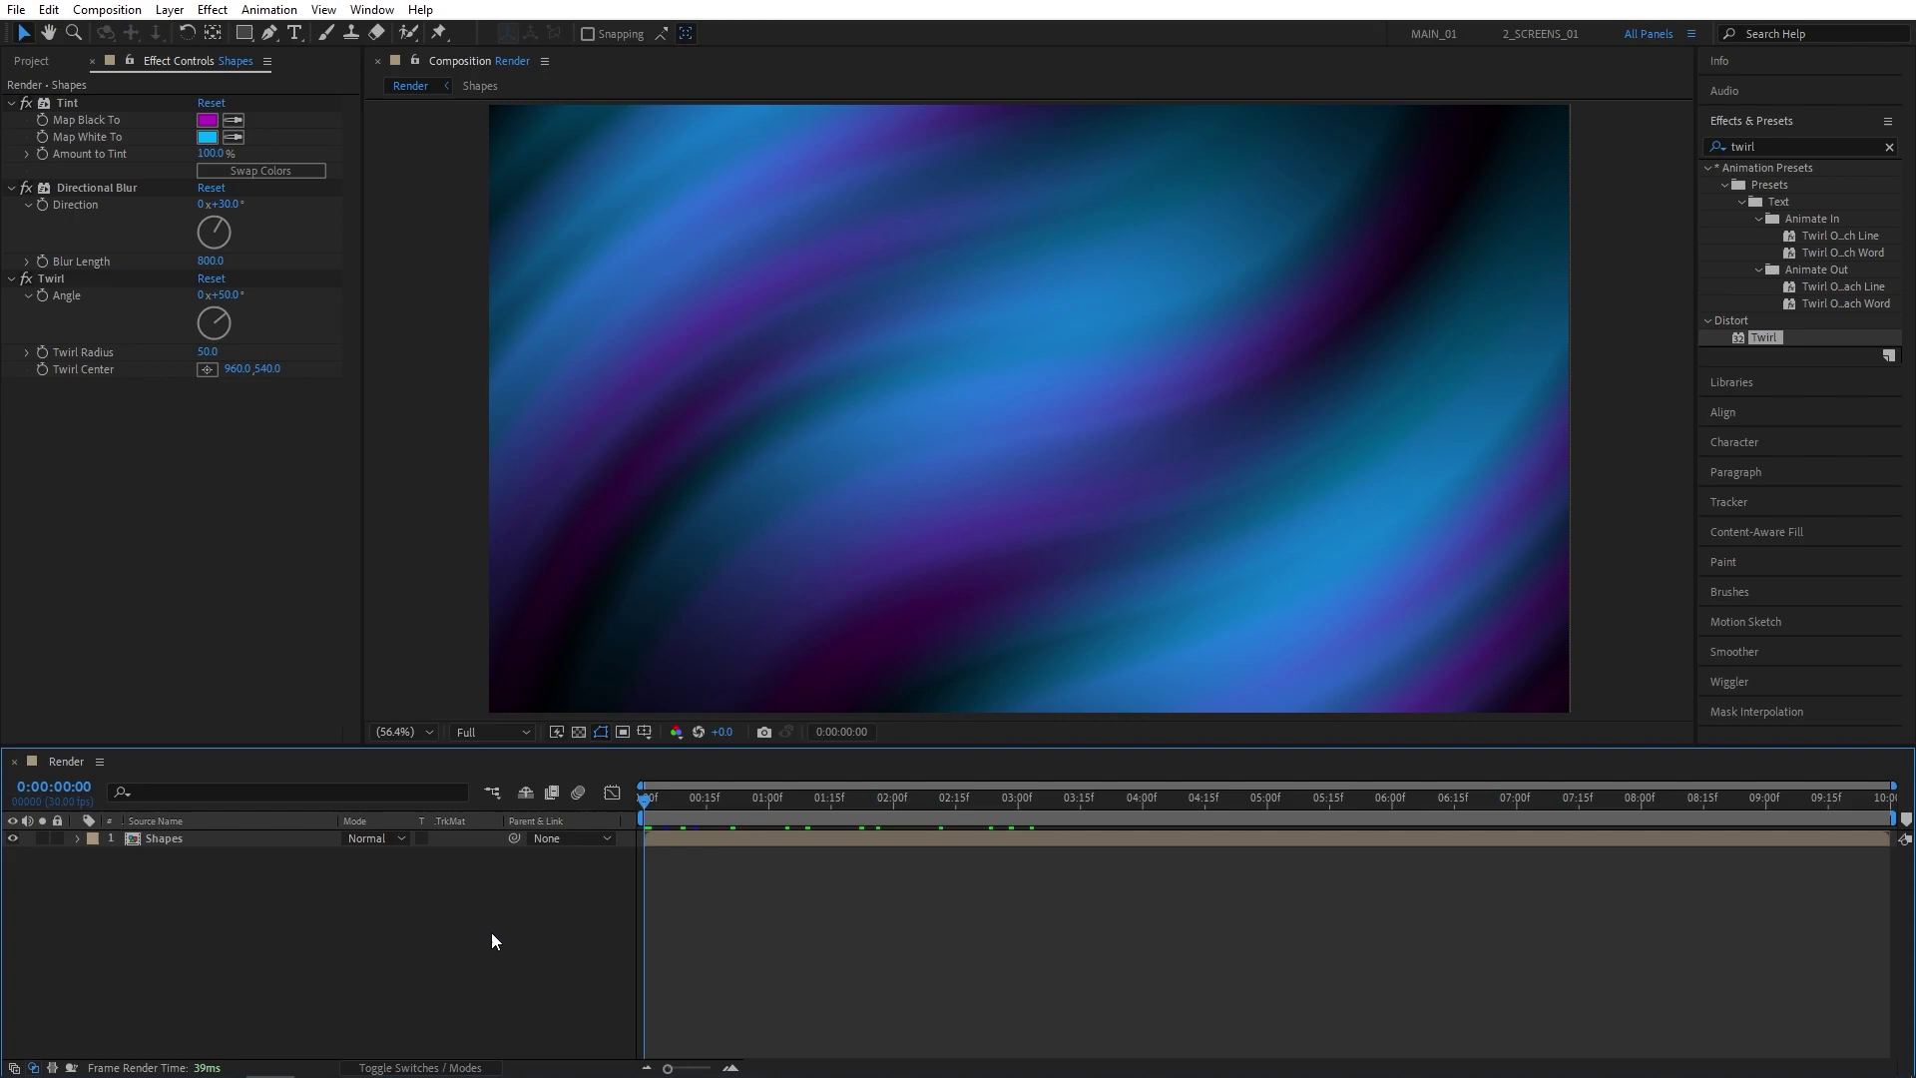
click(172, 17)
mouse_move(443, 38)
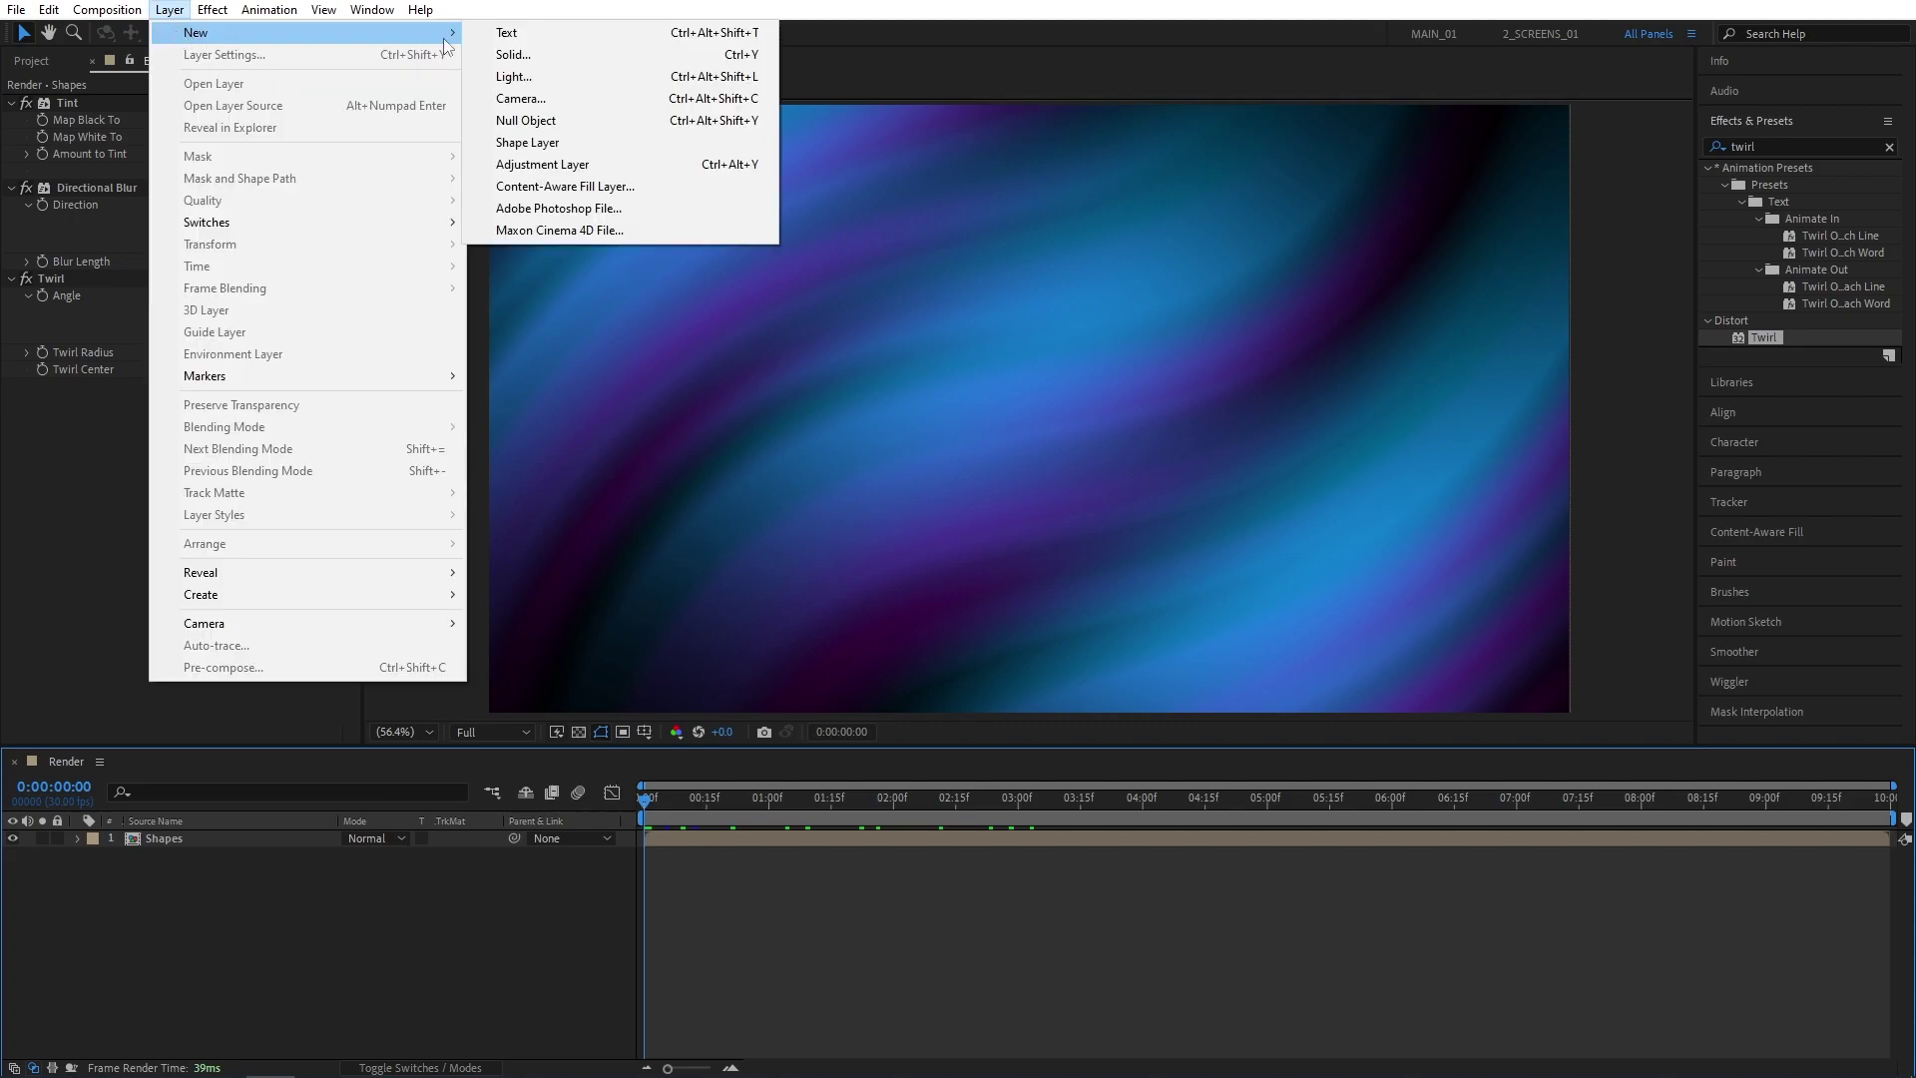
click(547, 57)
text(BG)
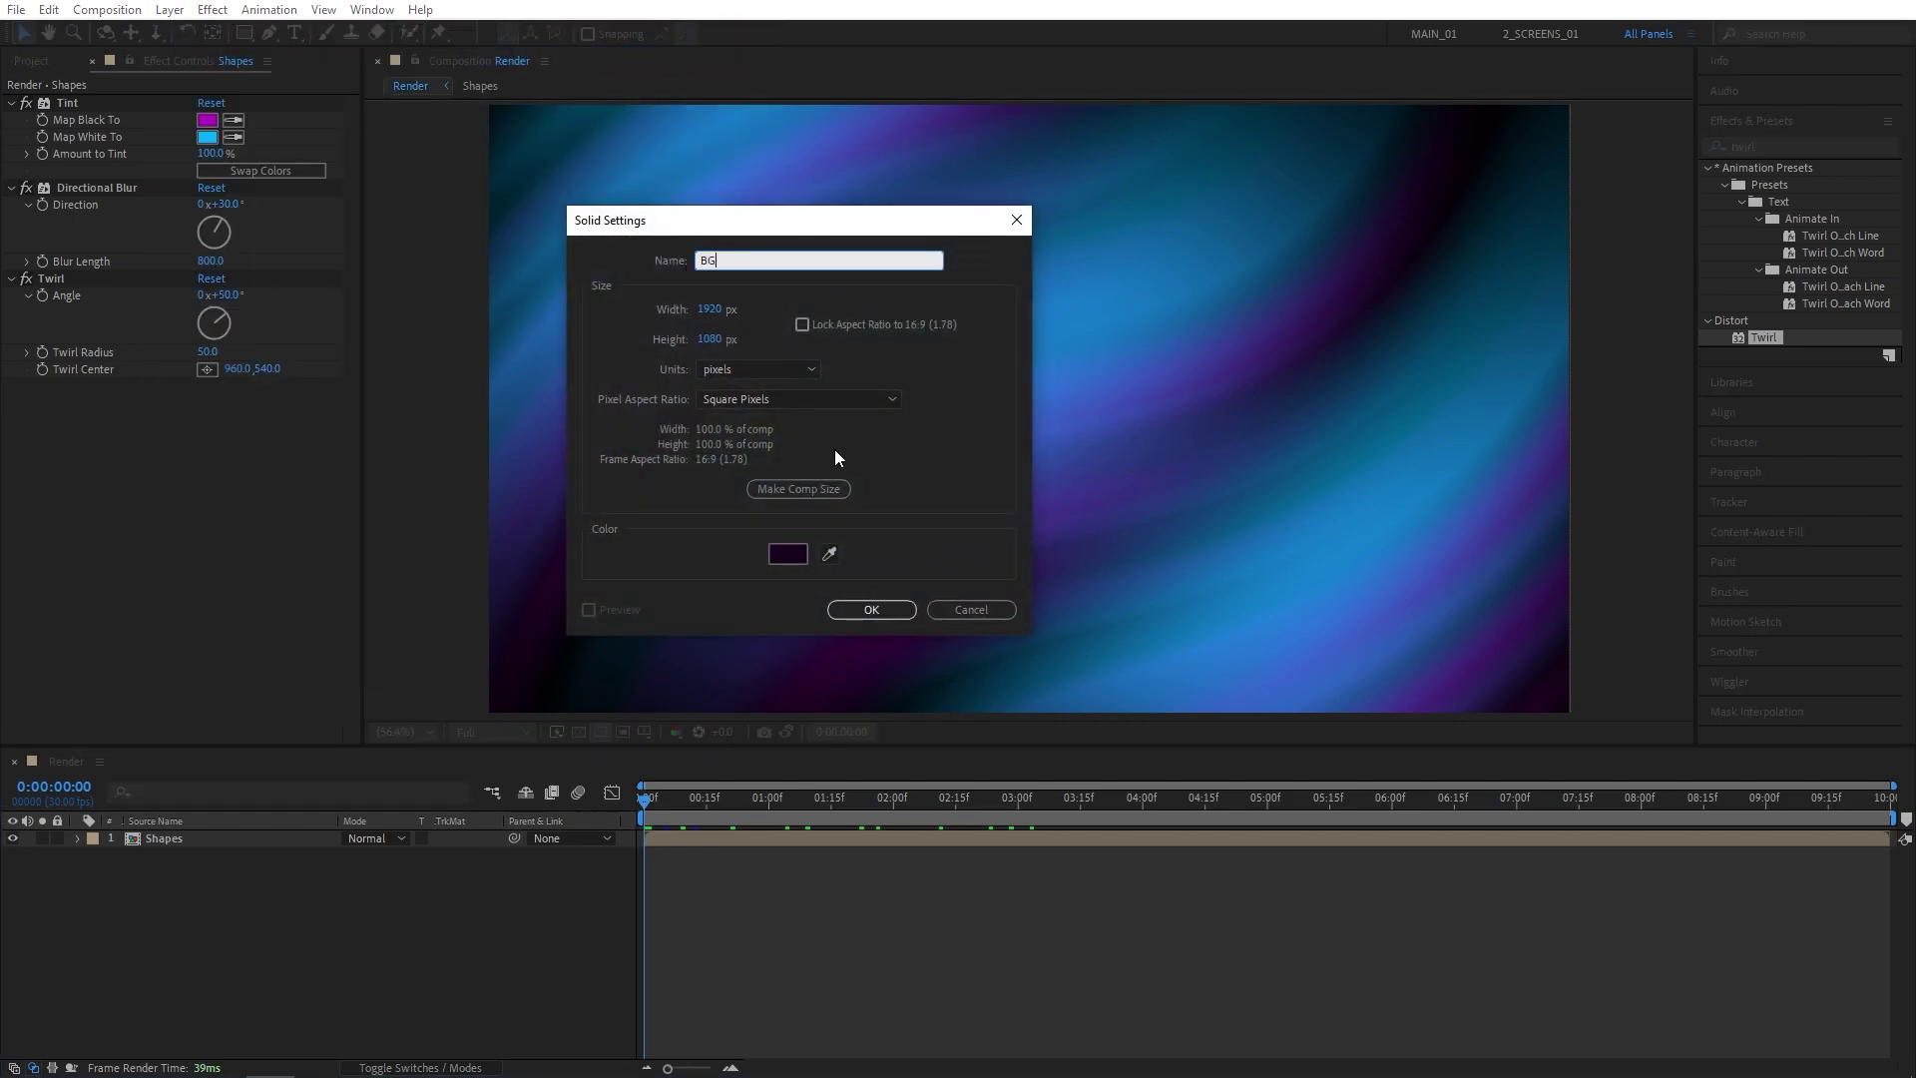
Colour the BG solid near-black purple 18001A, sampled from the magenta tint, and move it below Shapes
click(786, 554)
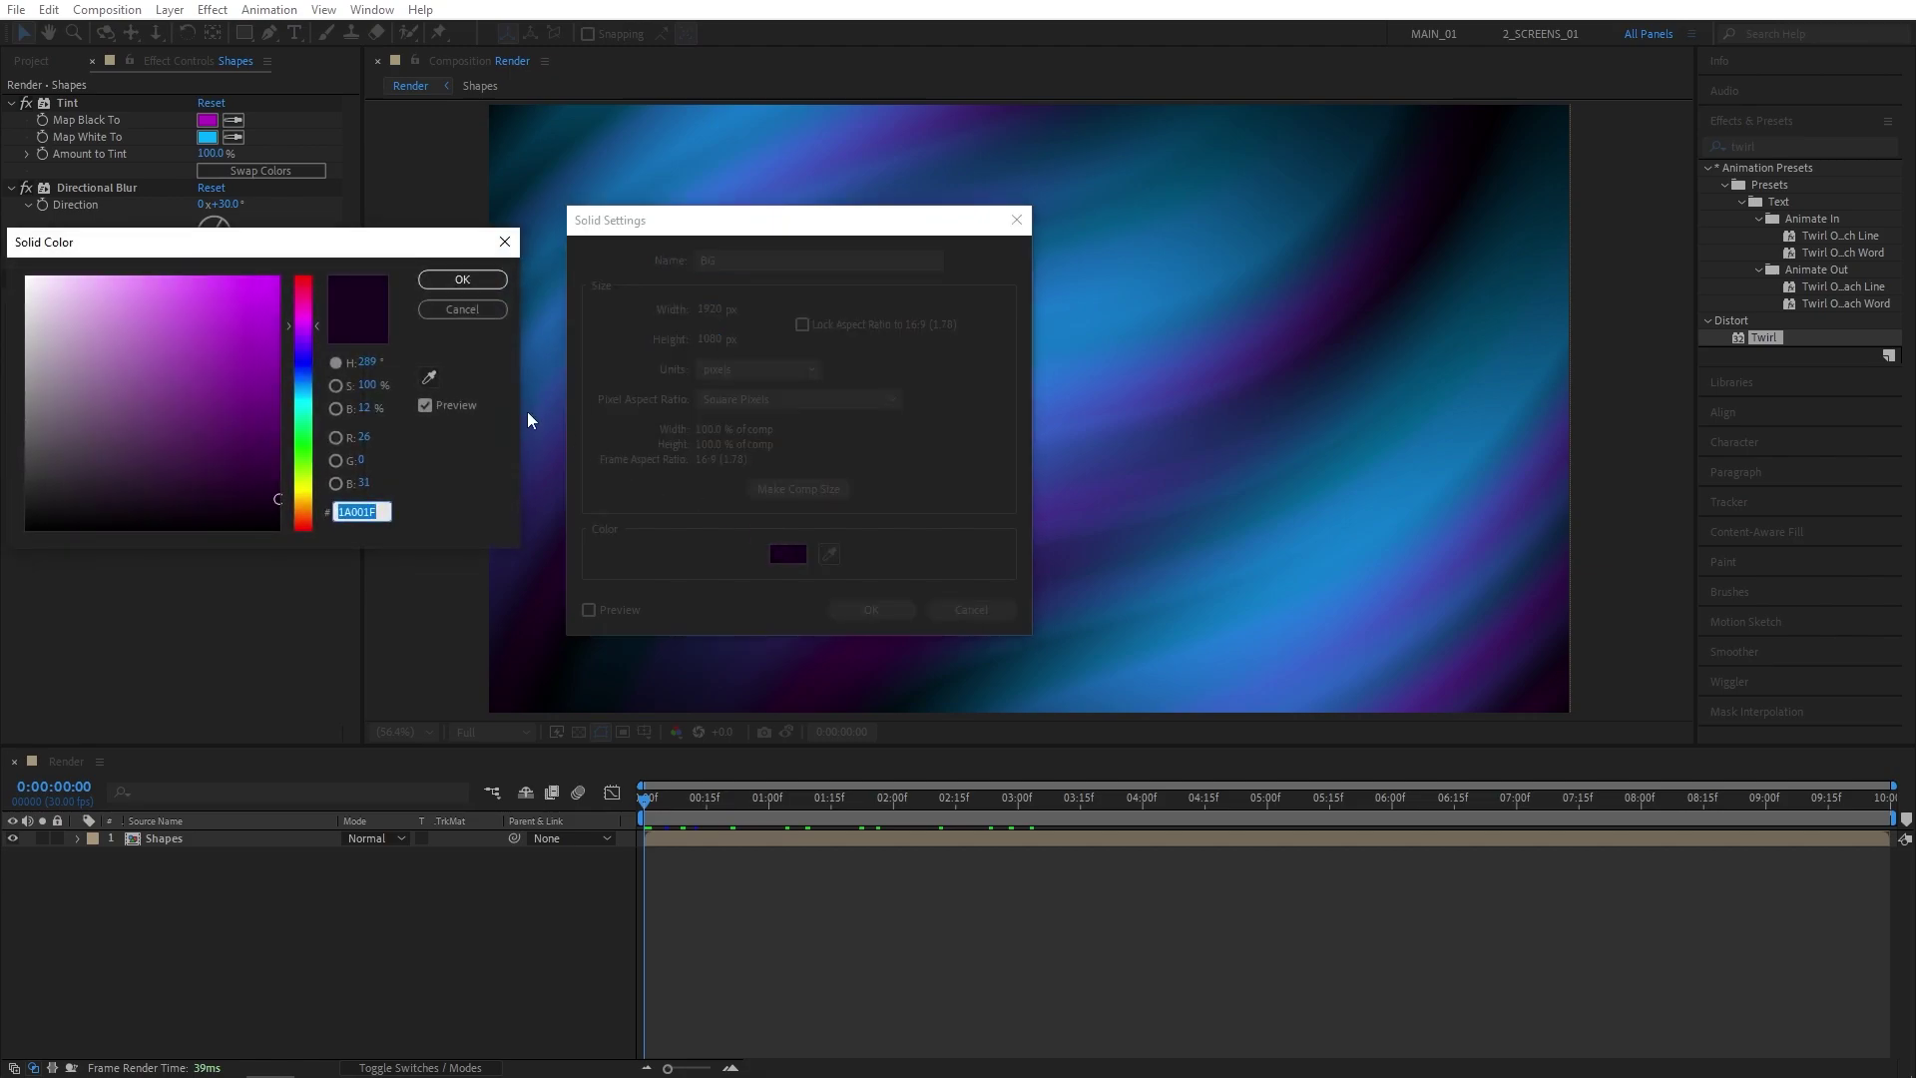
click(429, 378)
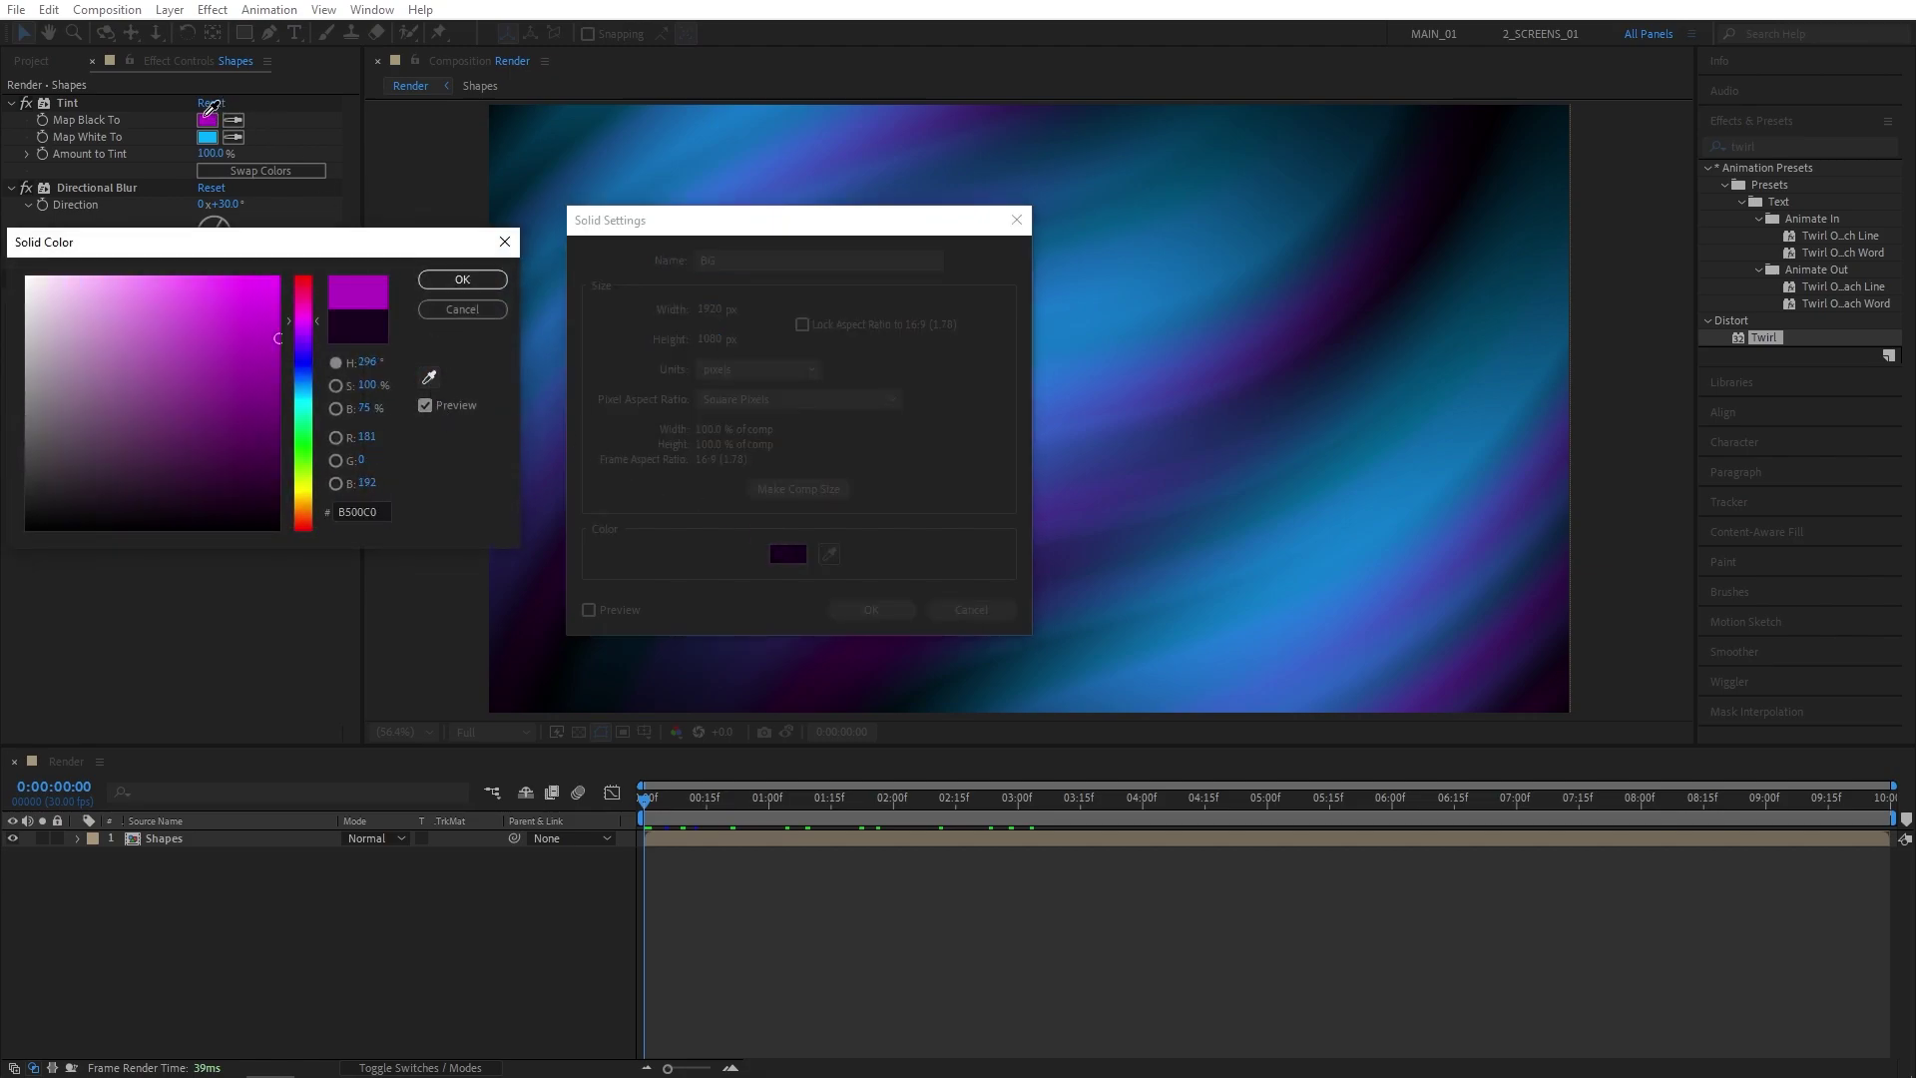
click(213, 115)
mouse_move(275, 371)
mouse_down()
mouse_move(282, 479)
mouse_move(312, 512)
mouse_up()
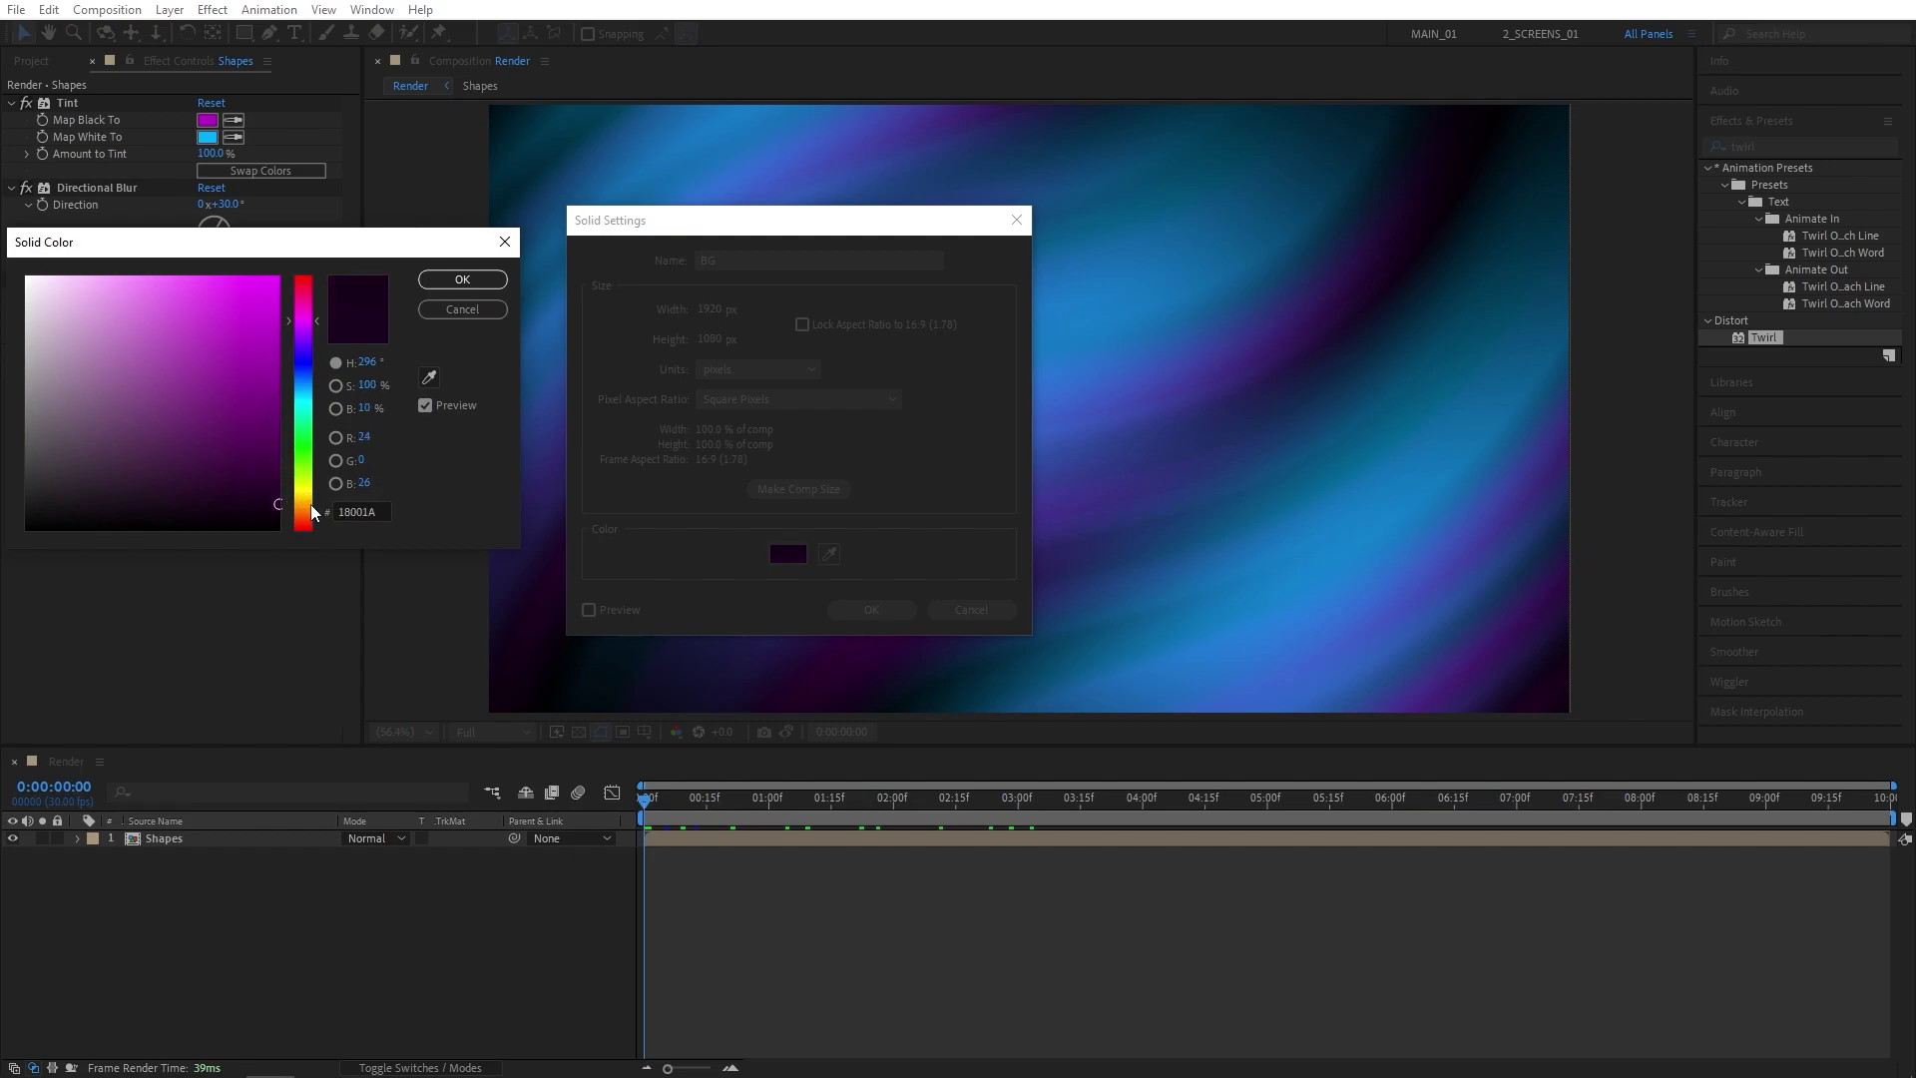
click(462, 280)
click(870, 609)
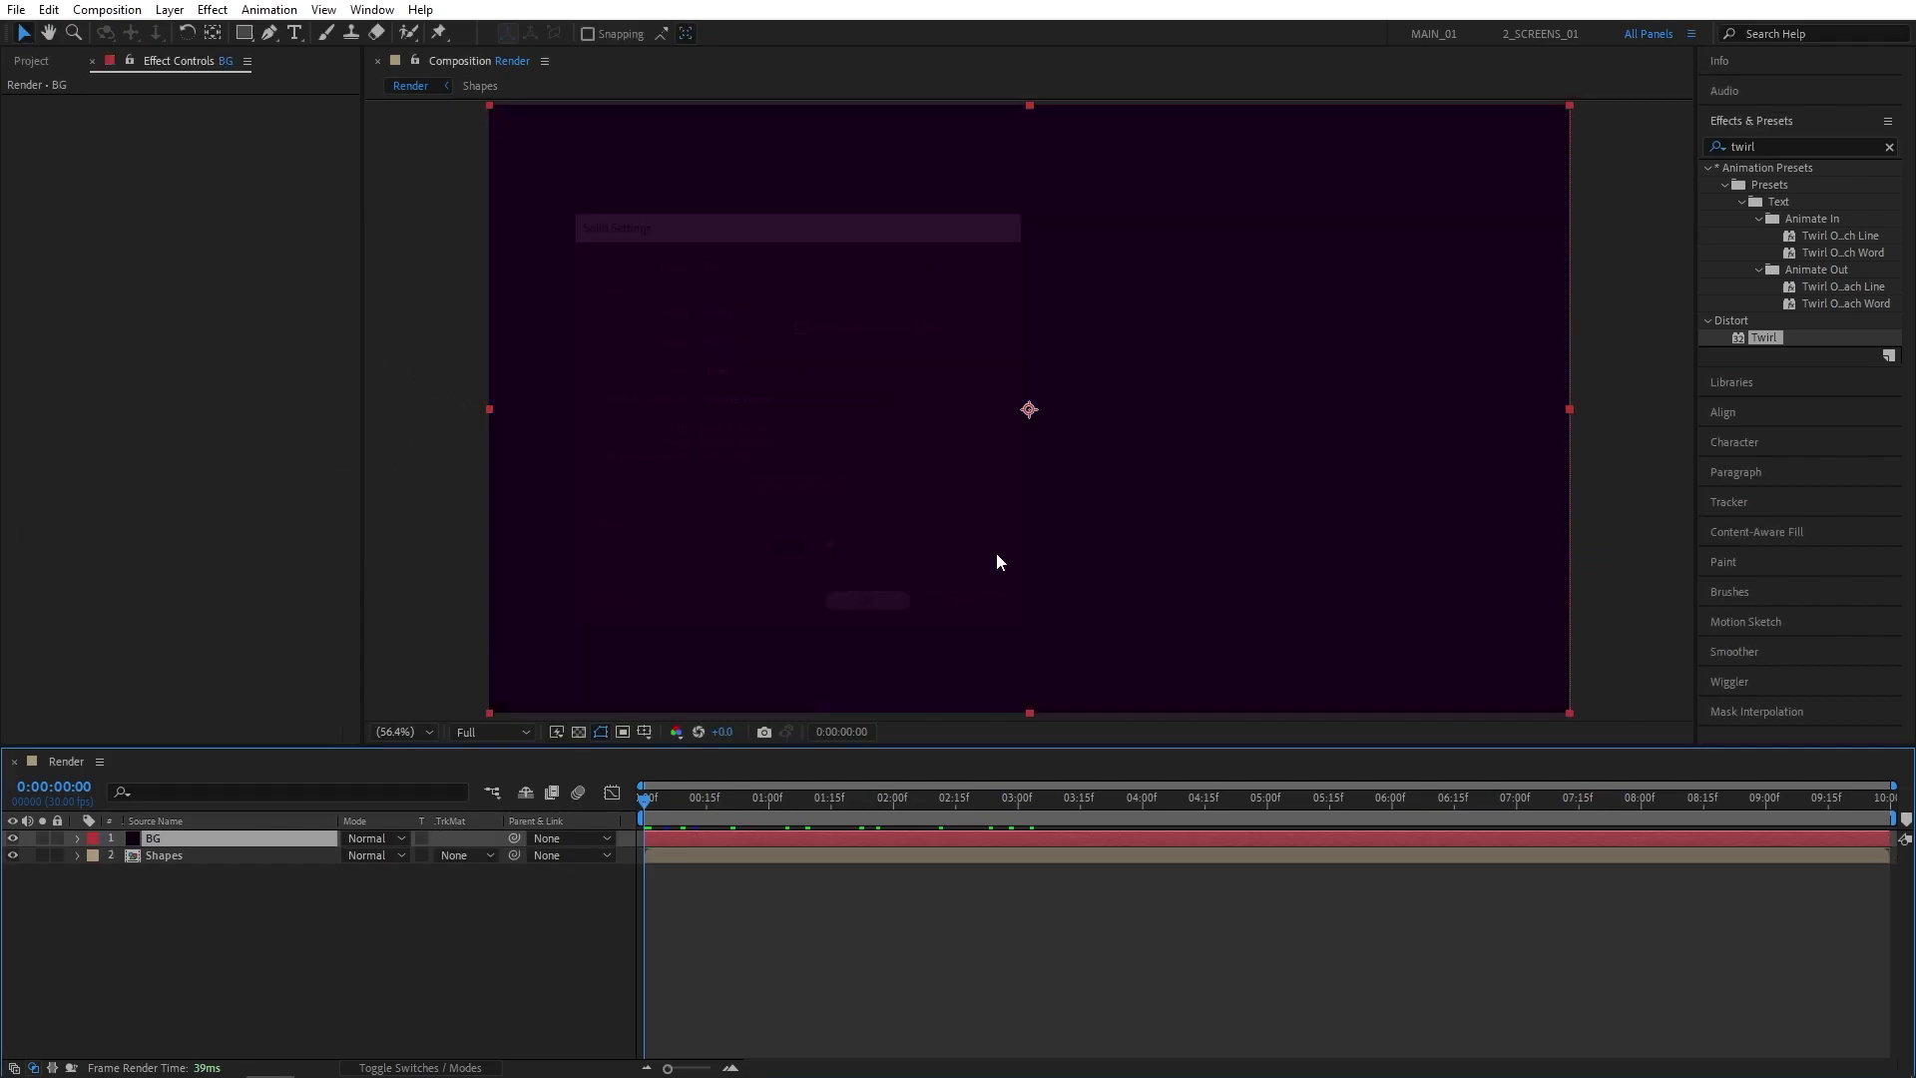
drag(172, 839, 146, 881)
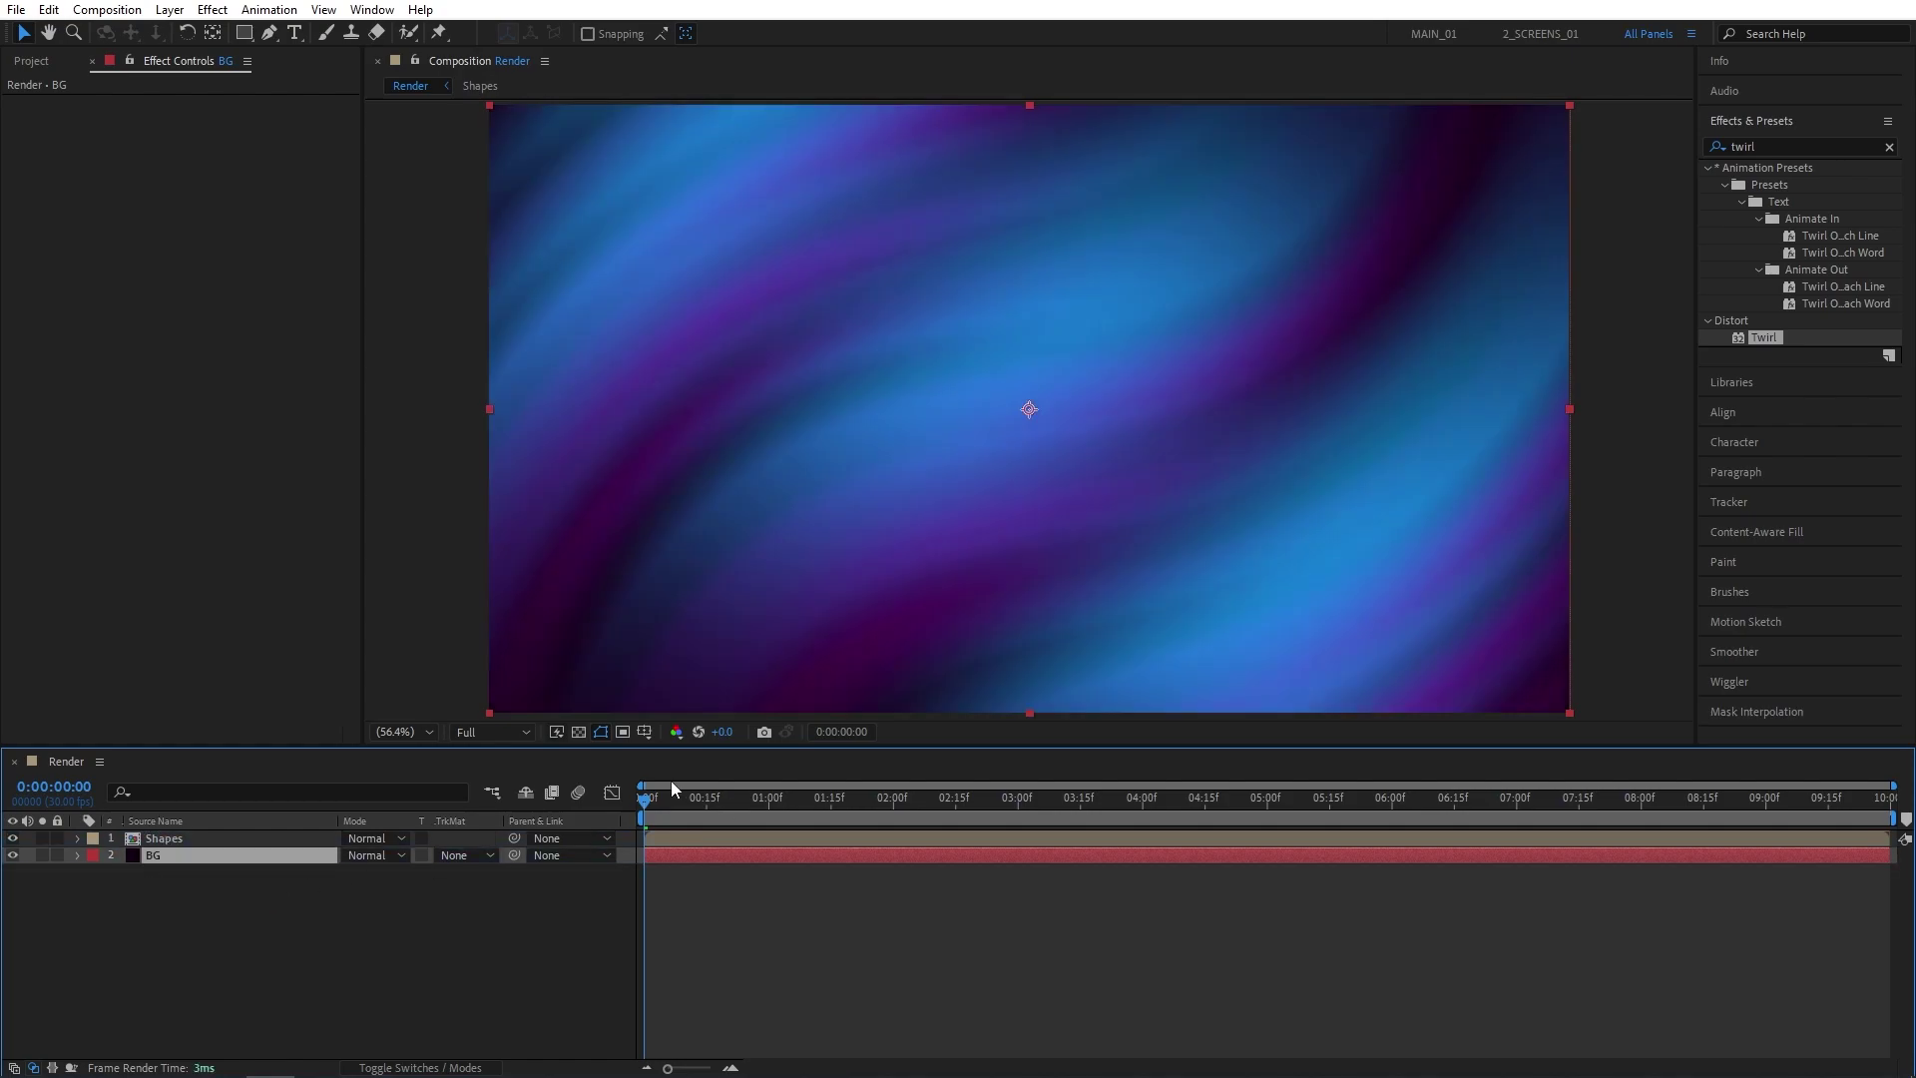
Preview the swirl animation from the start
drag(671, 788, 622, 836)
key(space)
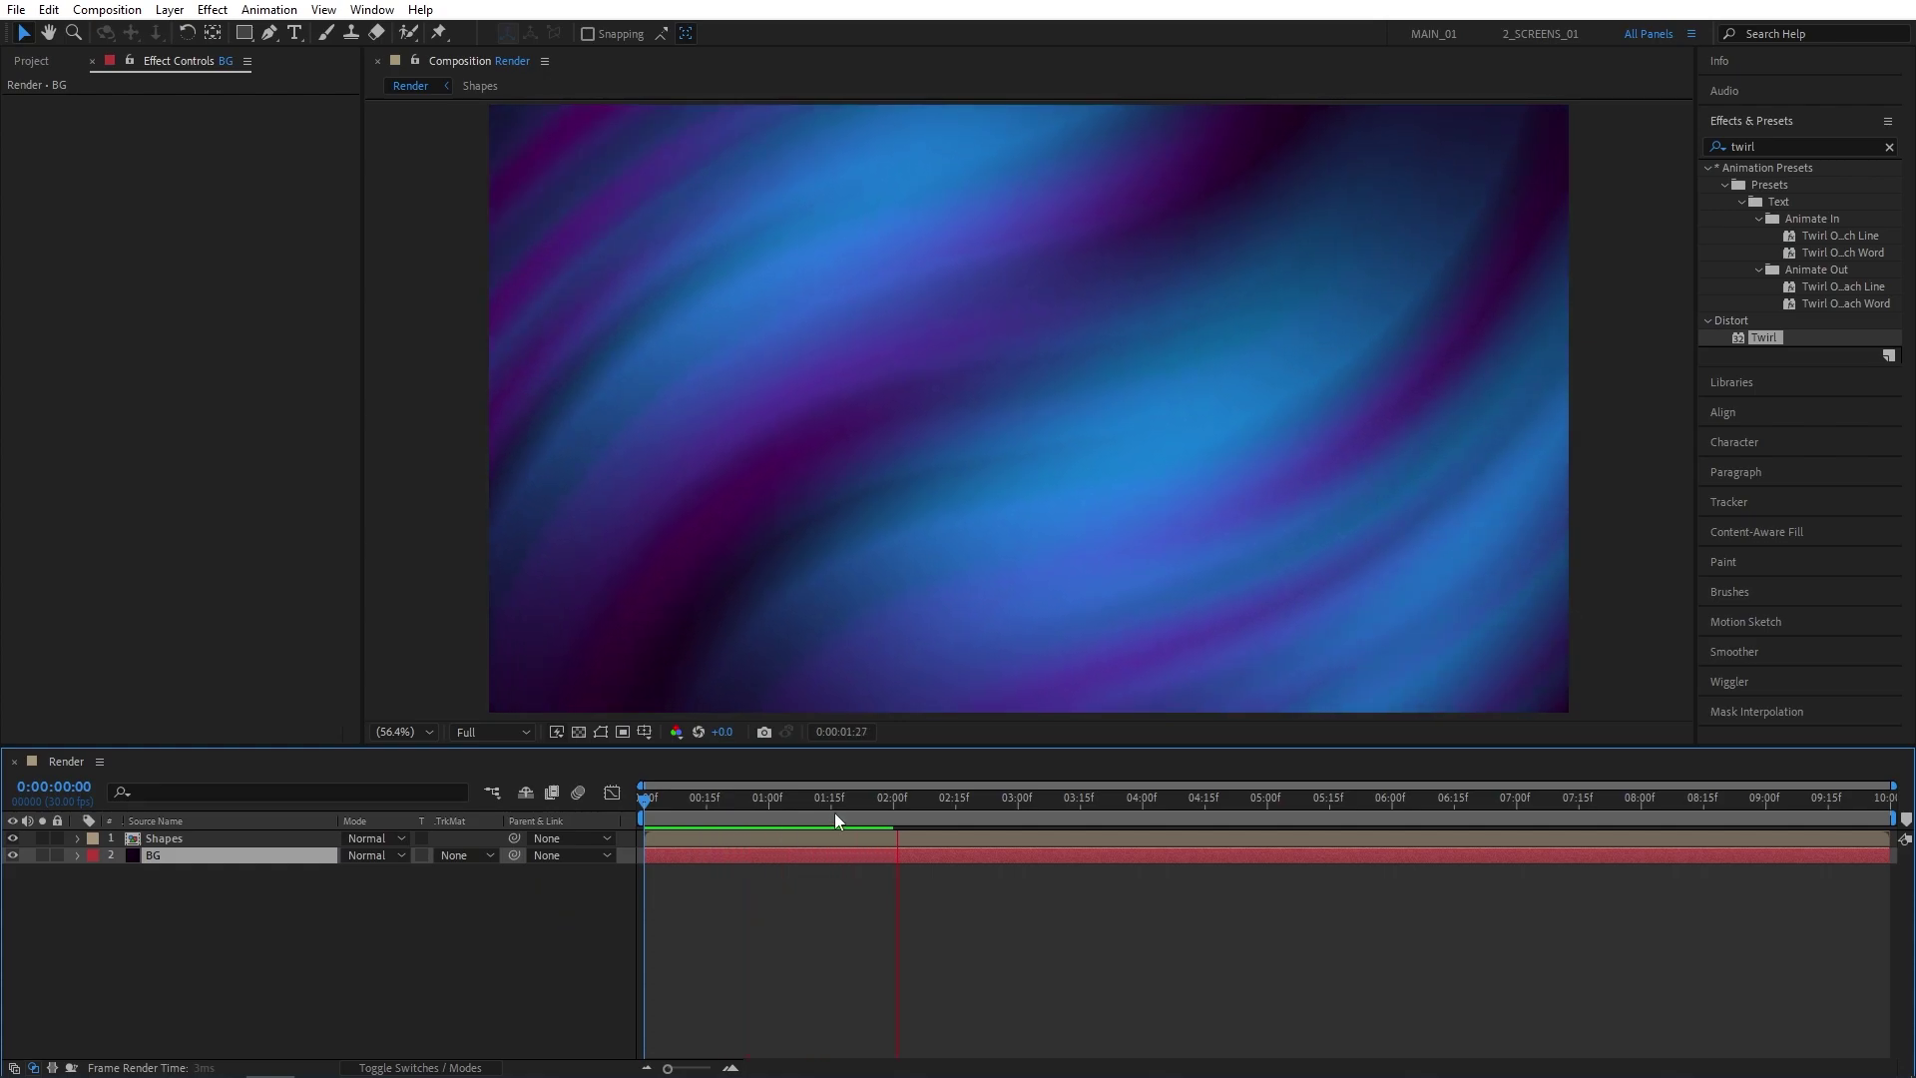
key(space)
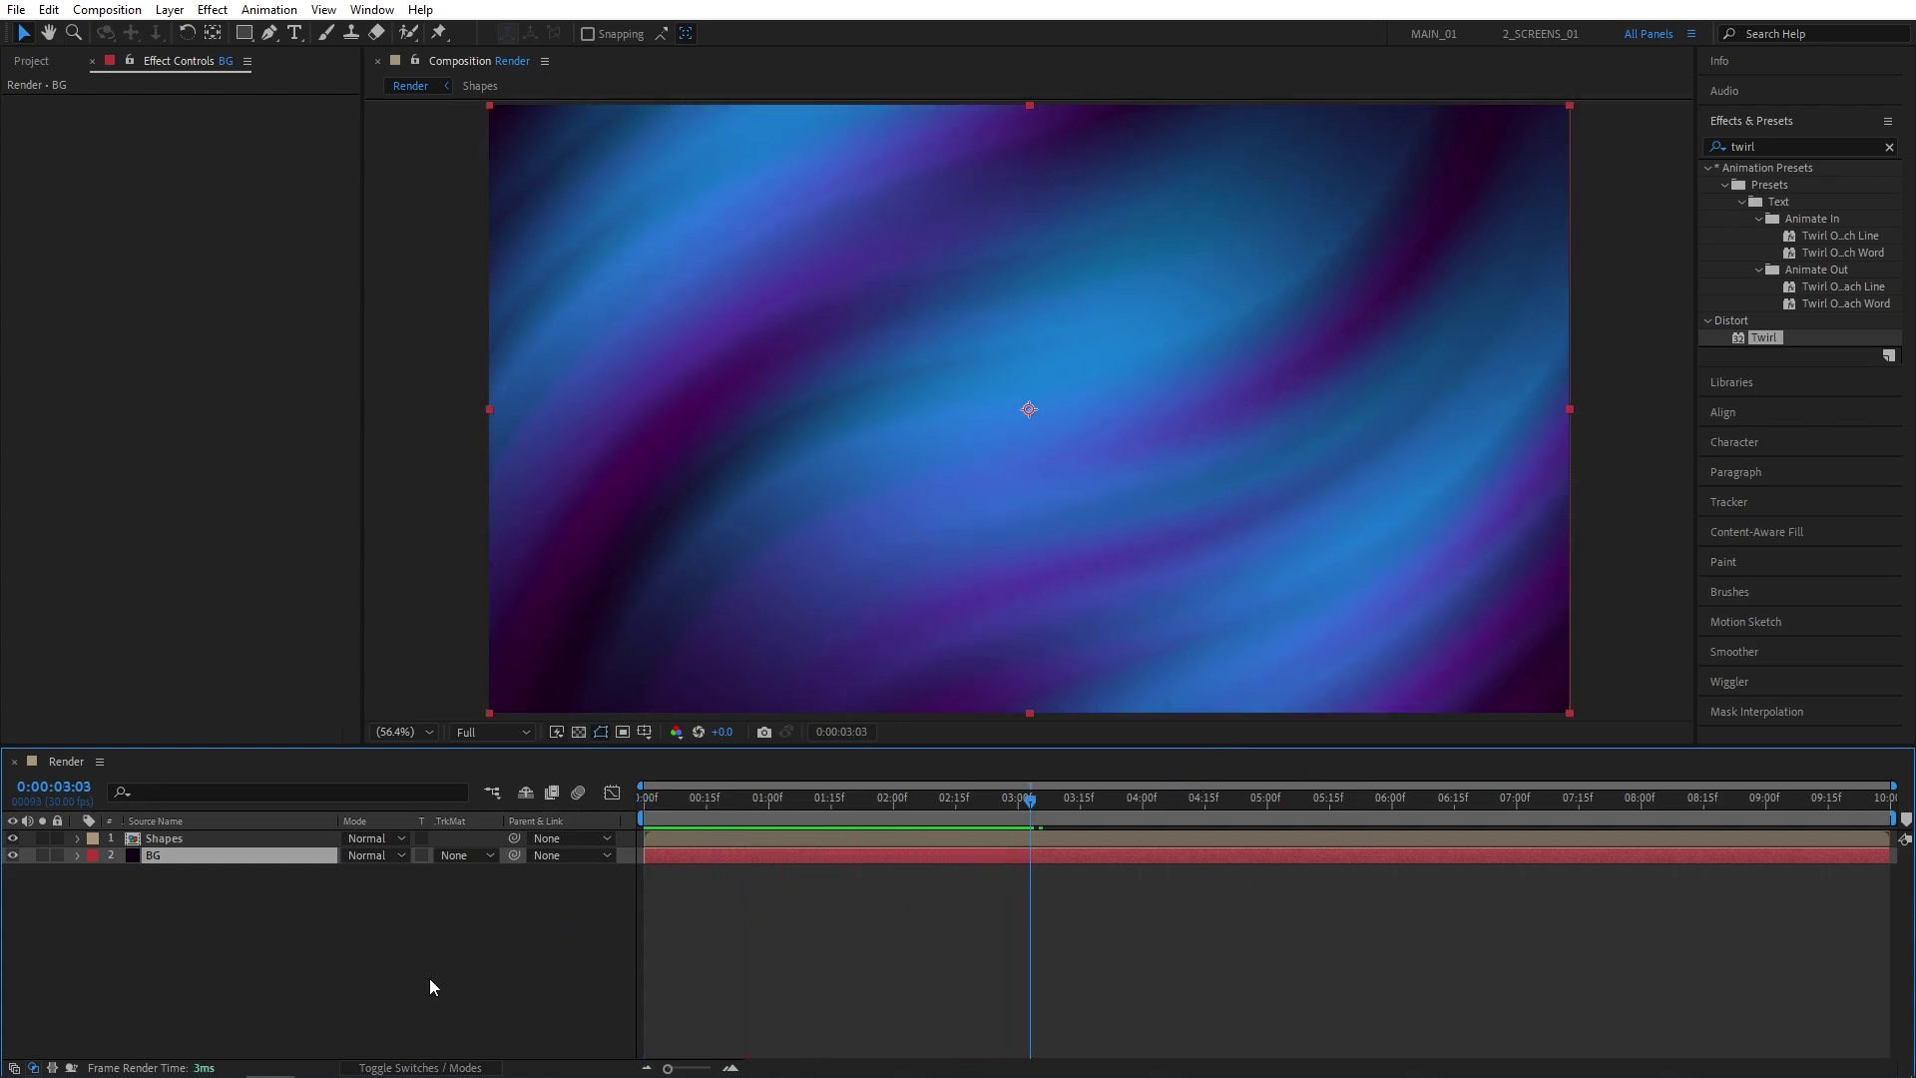
Set the Shapes layer's Scale to 110%
click(194, 932)
click(200, 839)
key(s)
click(371, 855)
text(110)
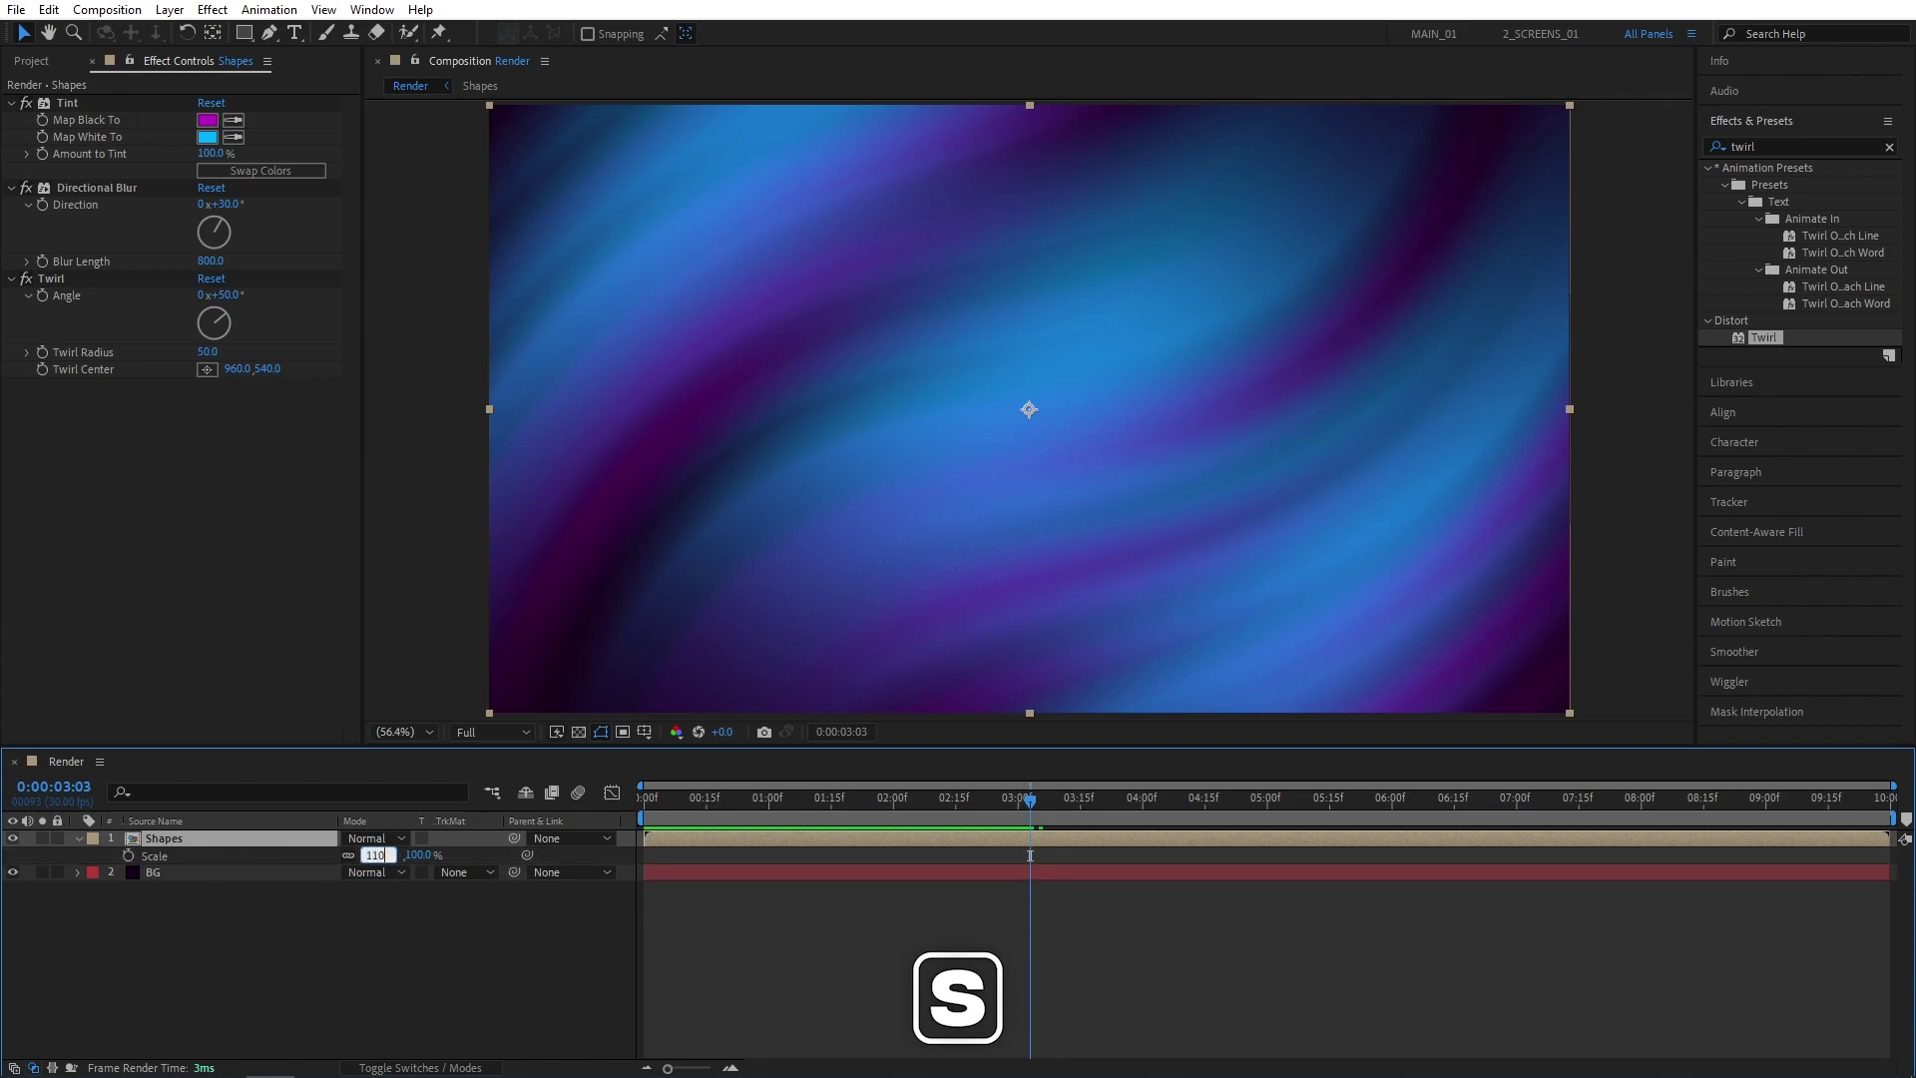
key(Return)
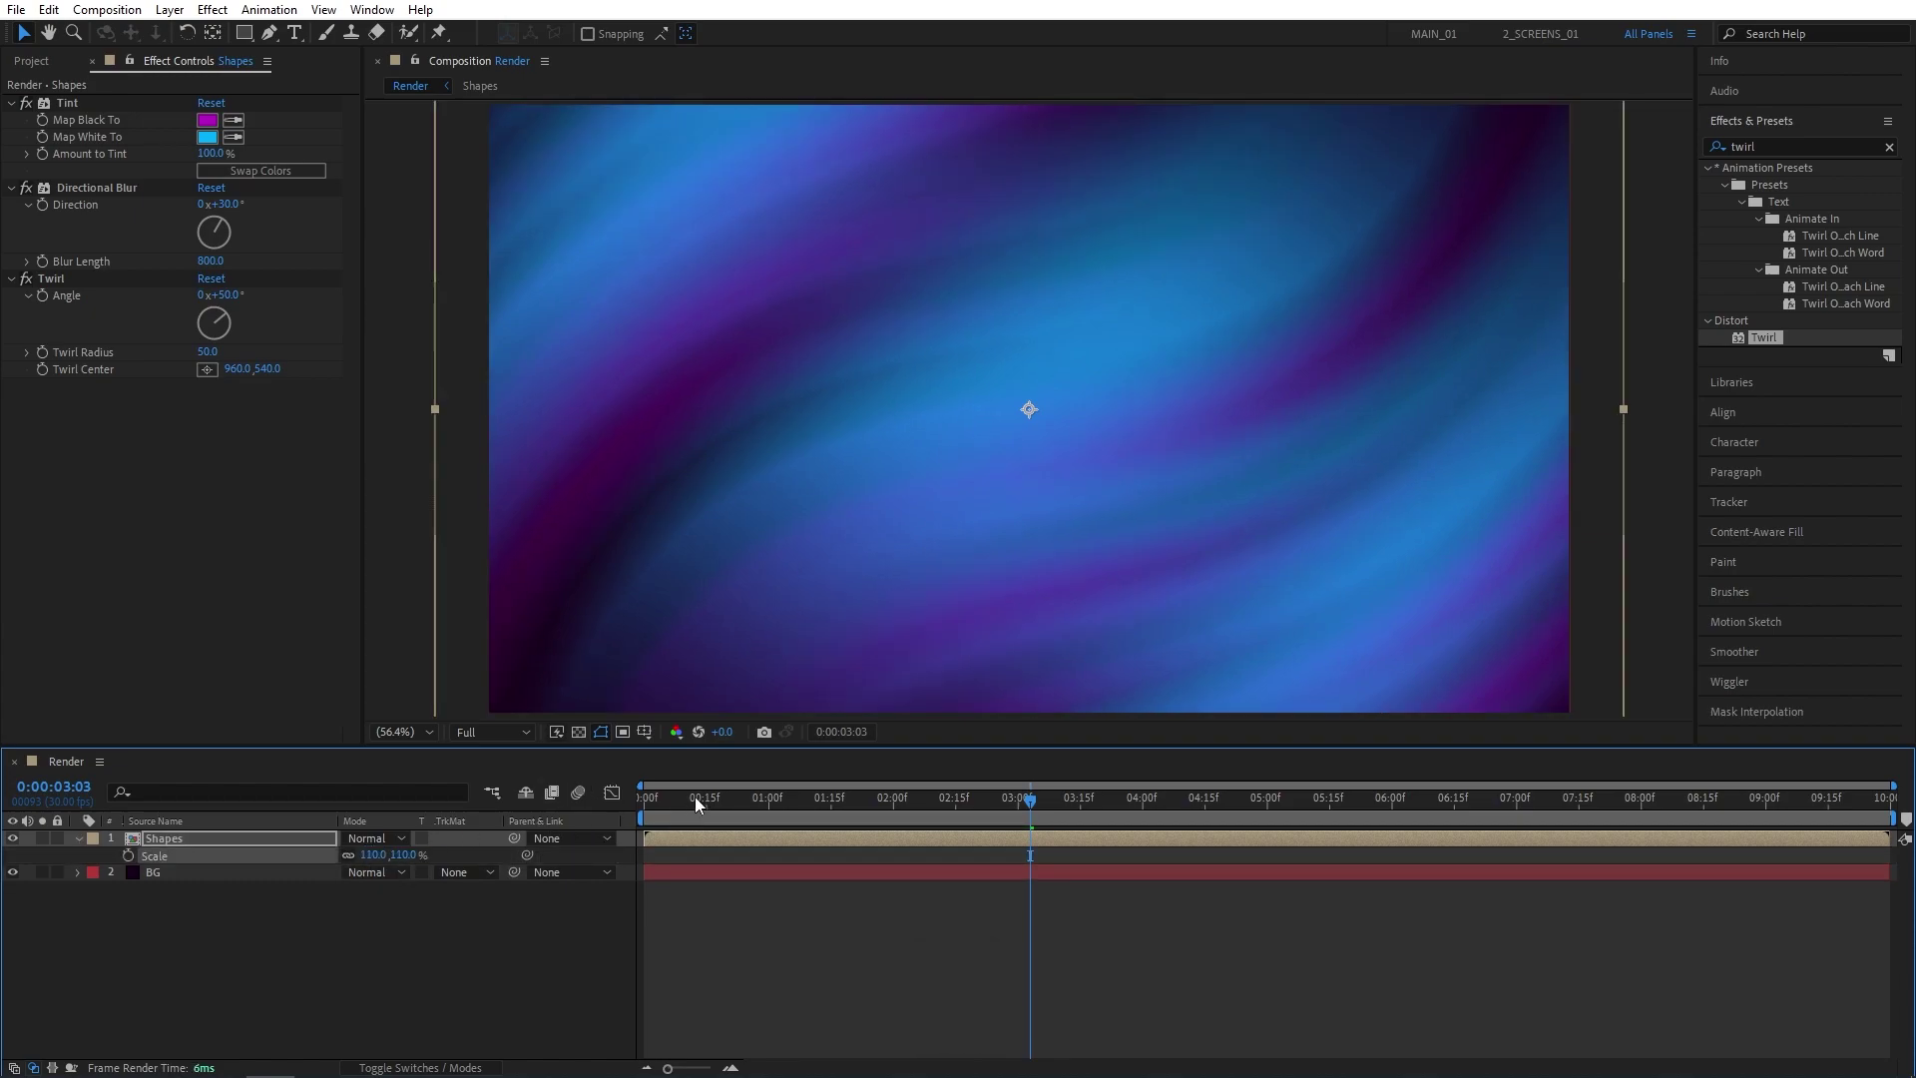
Preview the enlarged swirl from the first frame
drag(694, 796, 643, 798)
key(space)
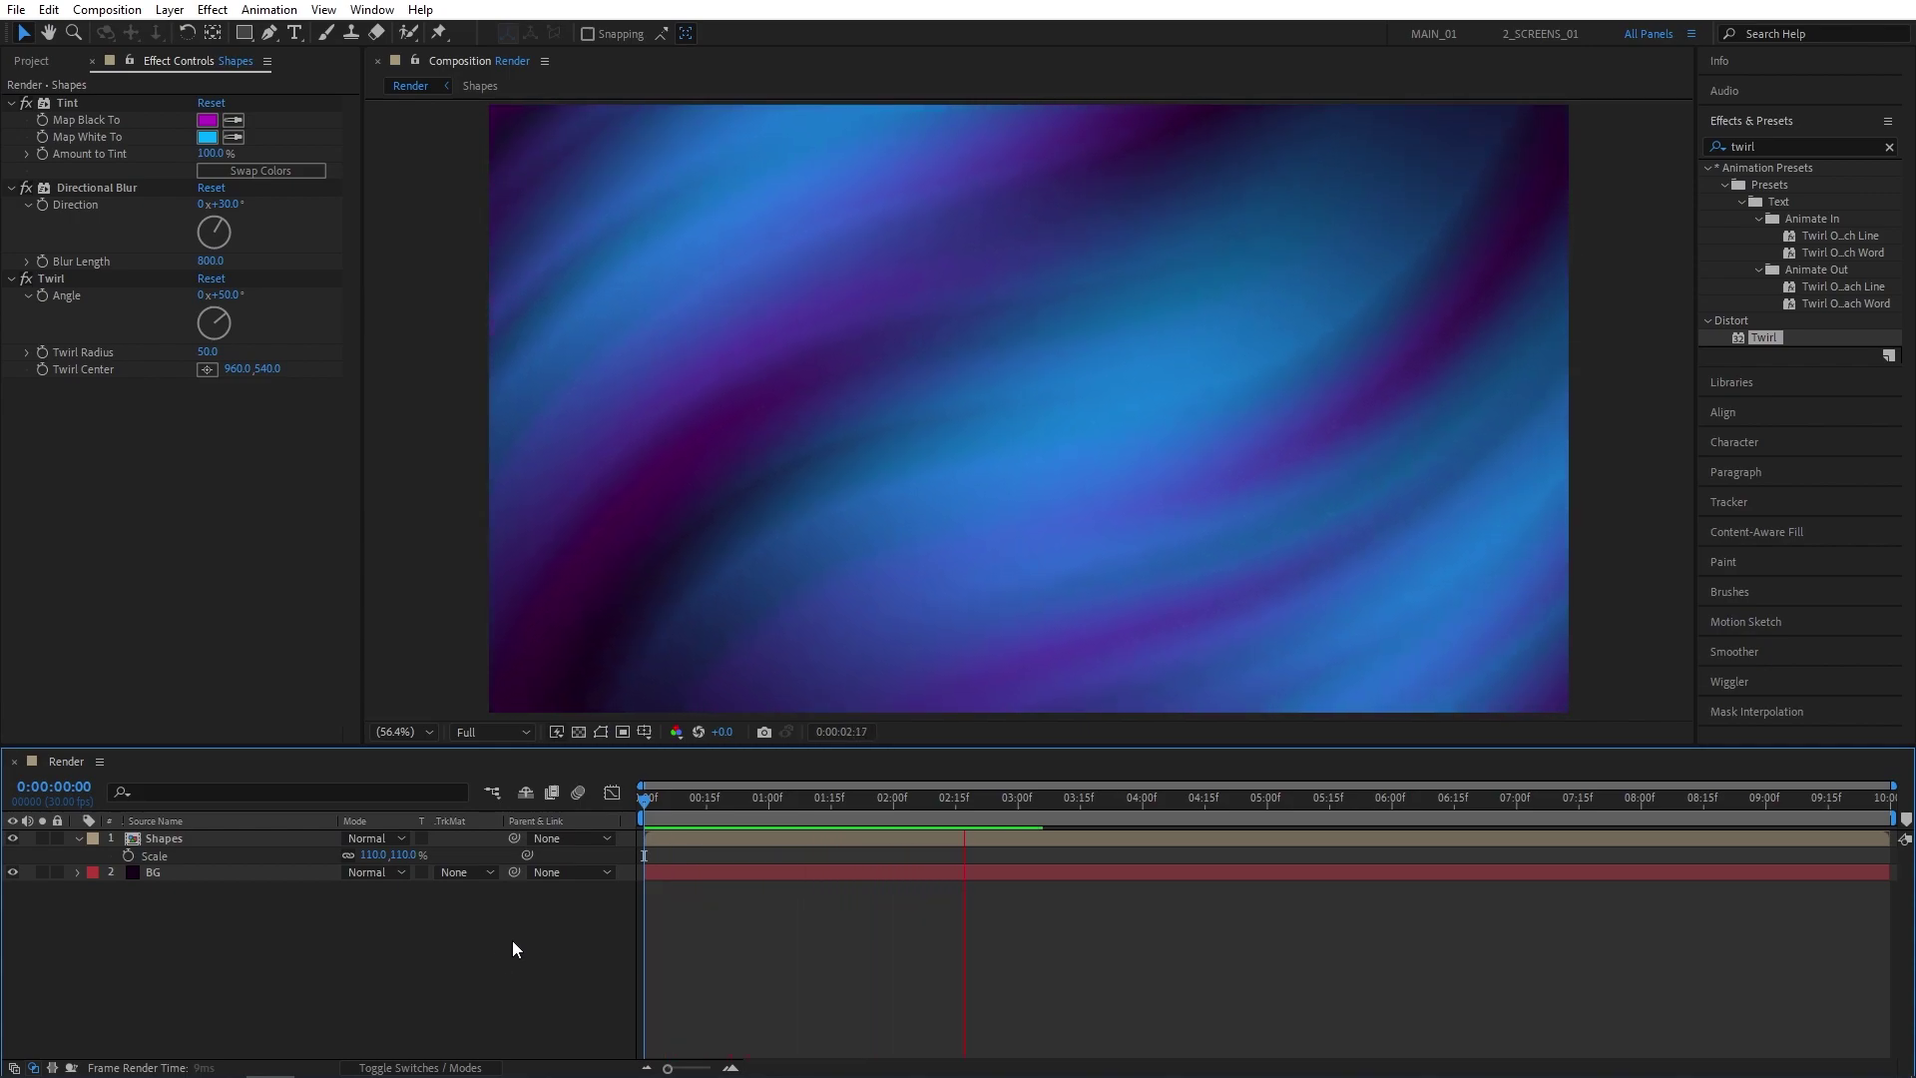
key(space)
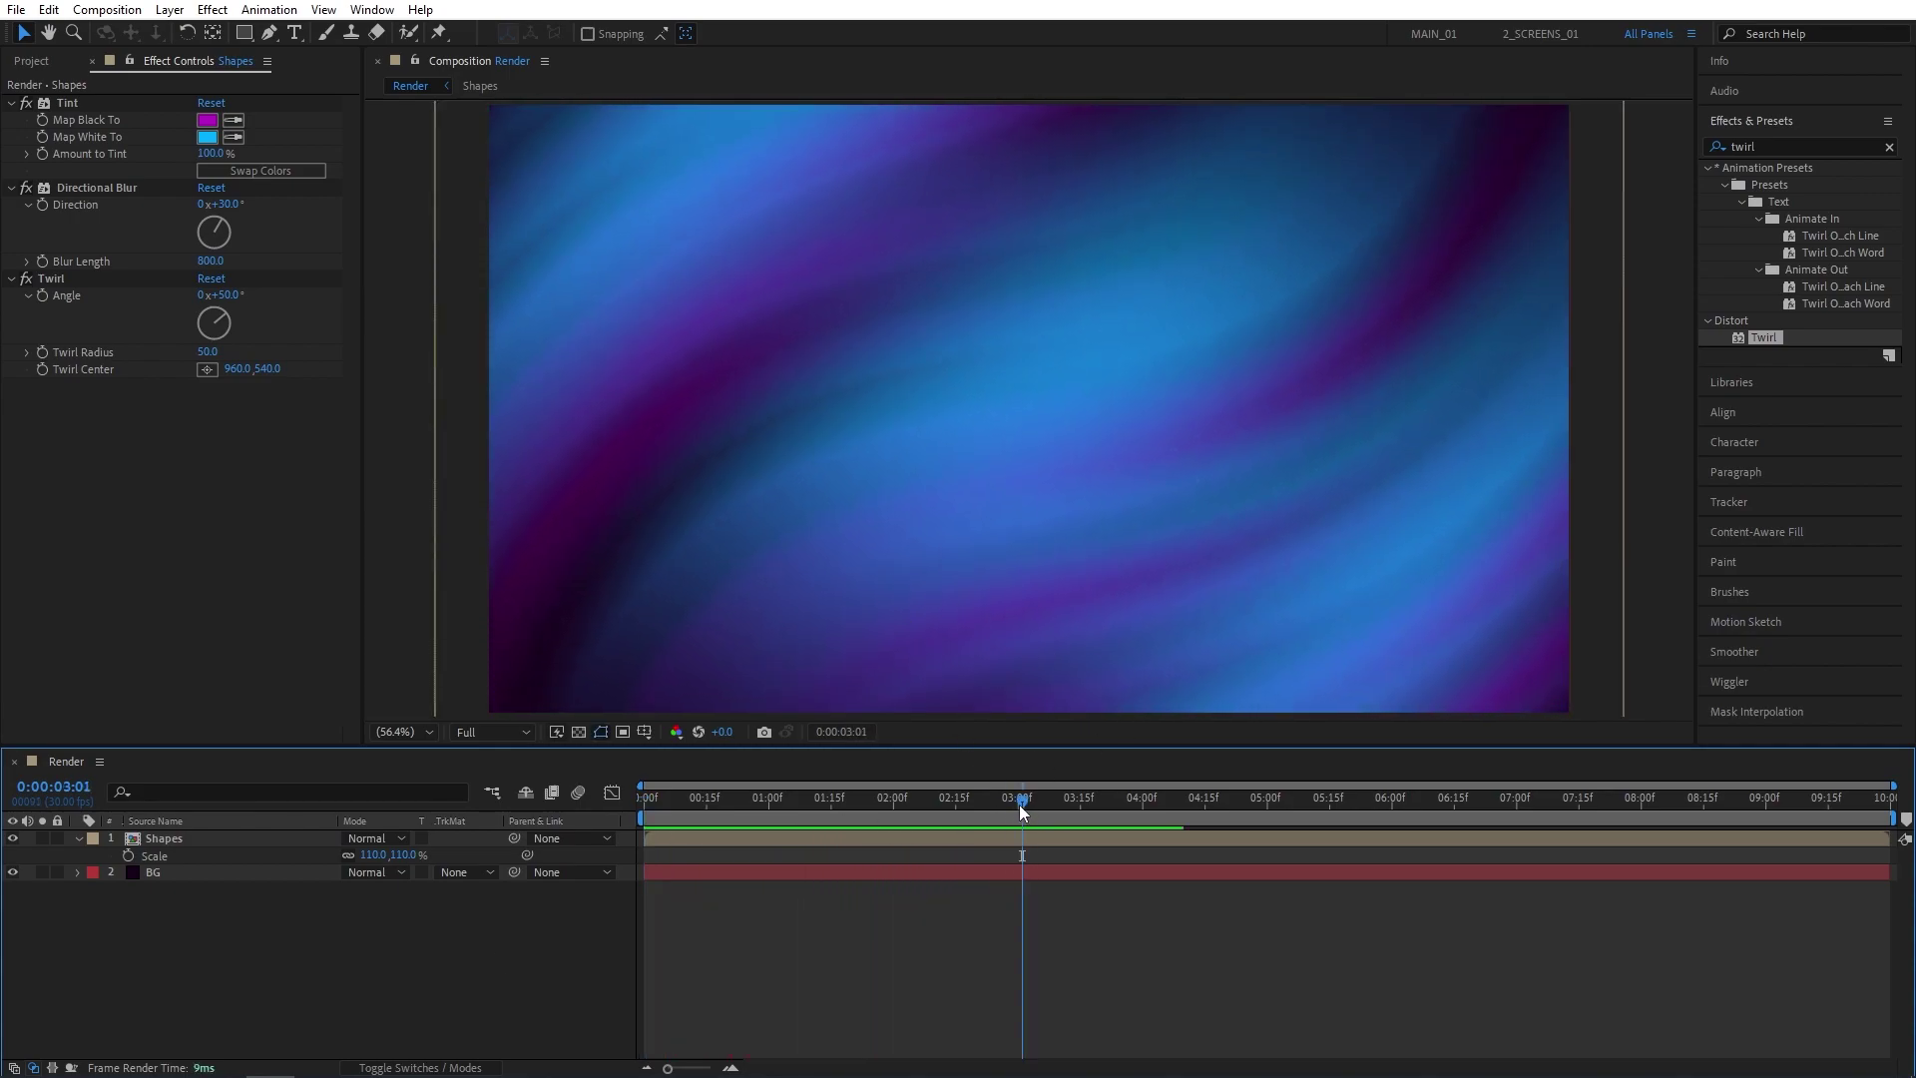
At 0:00:02:15, set Tint's Map Black To orange and Map White To violet (4200FF)
drag(1020, 804, 955, 800)
click(206, 120)
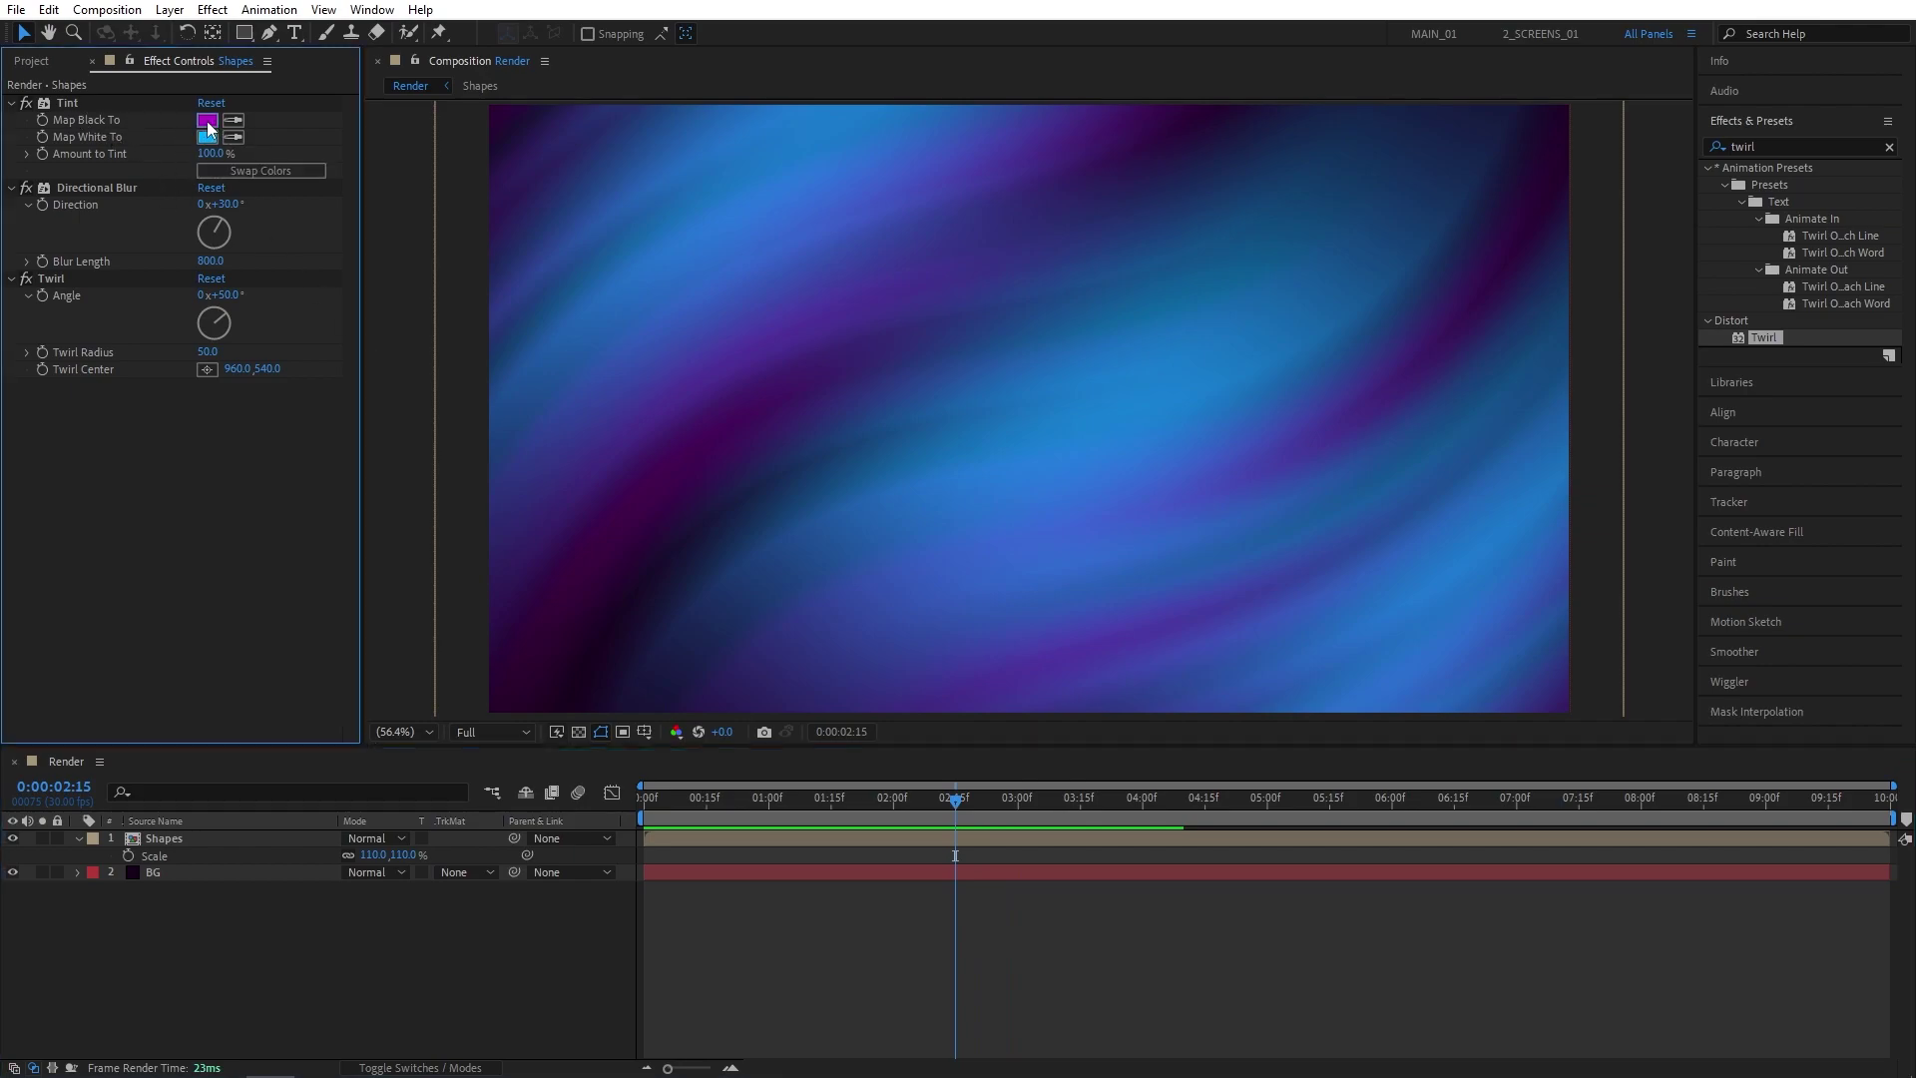
click(303, 371)
drag(305, 396, 304, 504)
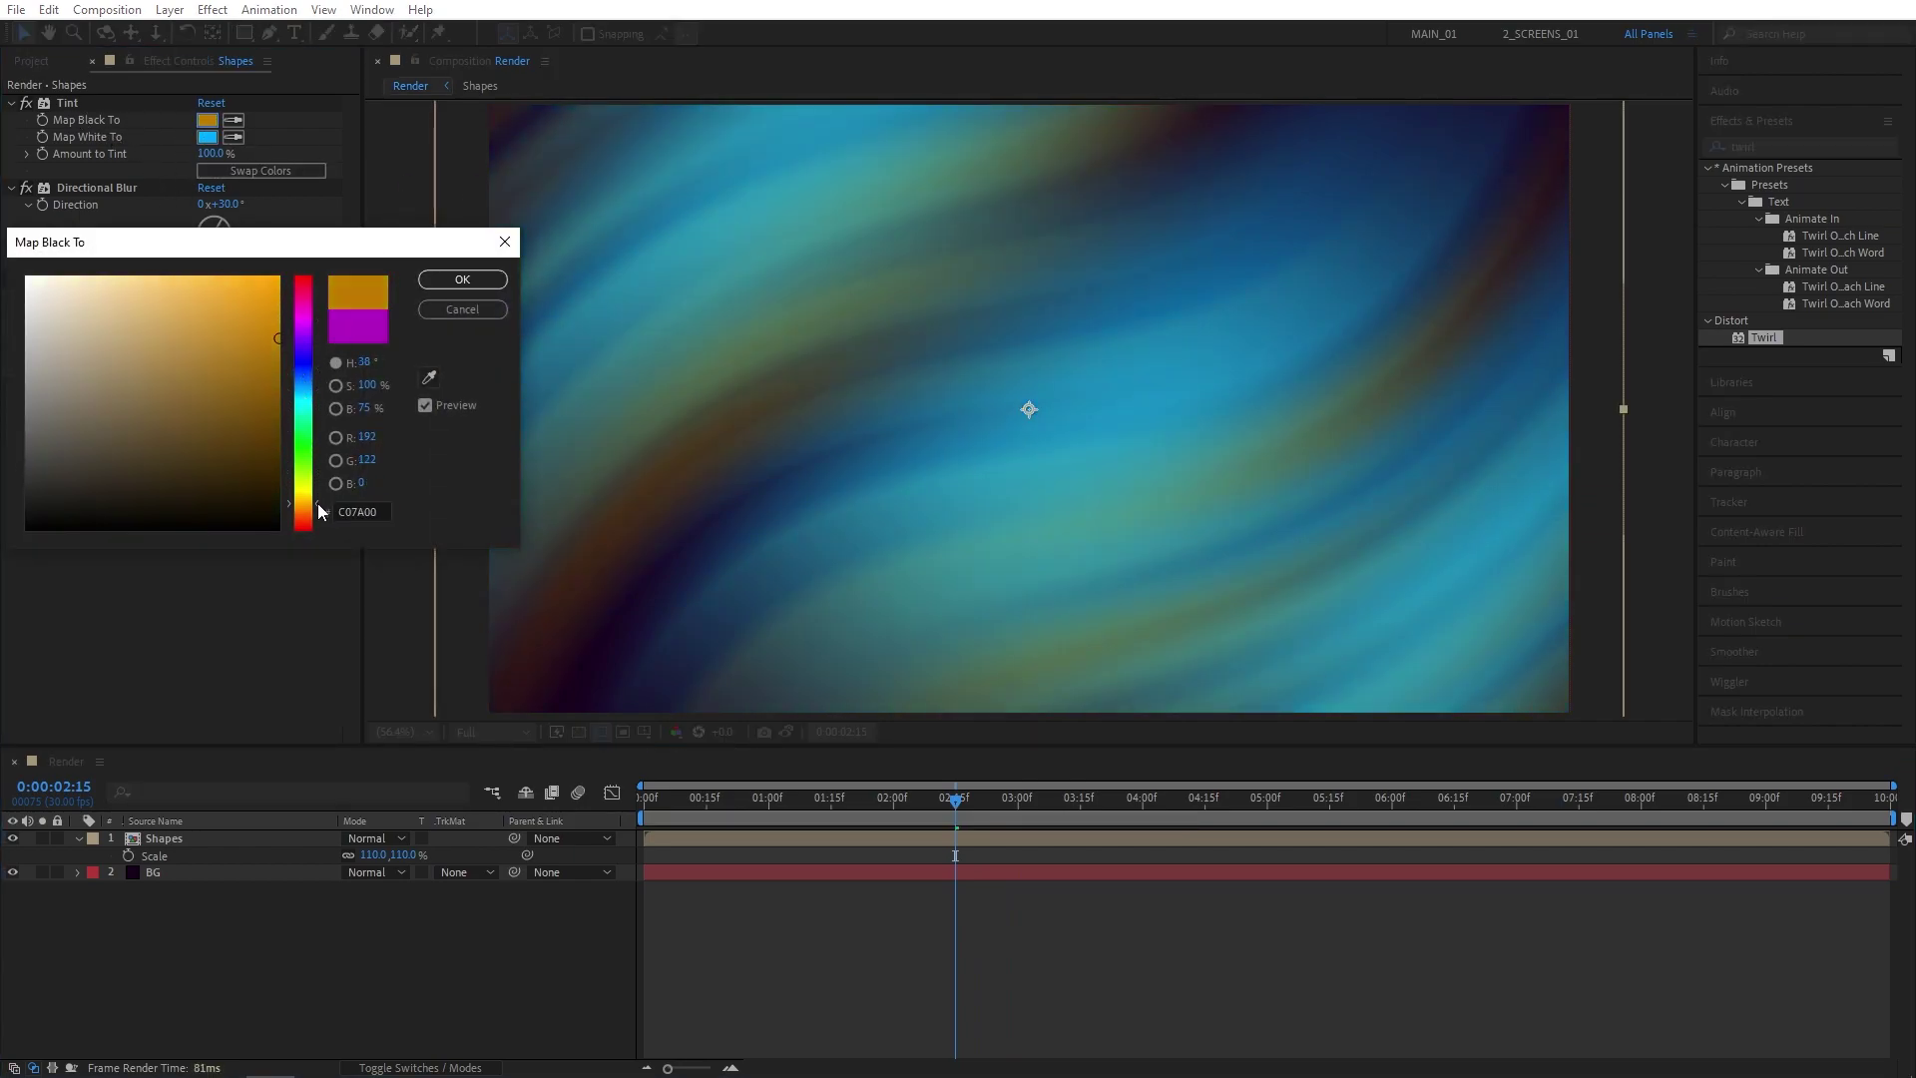
click(462, 279)
click(208, 136)
mouse_move(303, 325)
mouse_down()
mouse_move(322, 311)
mouse_move(313, 350)
mouse_up()
click(462, 280)
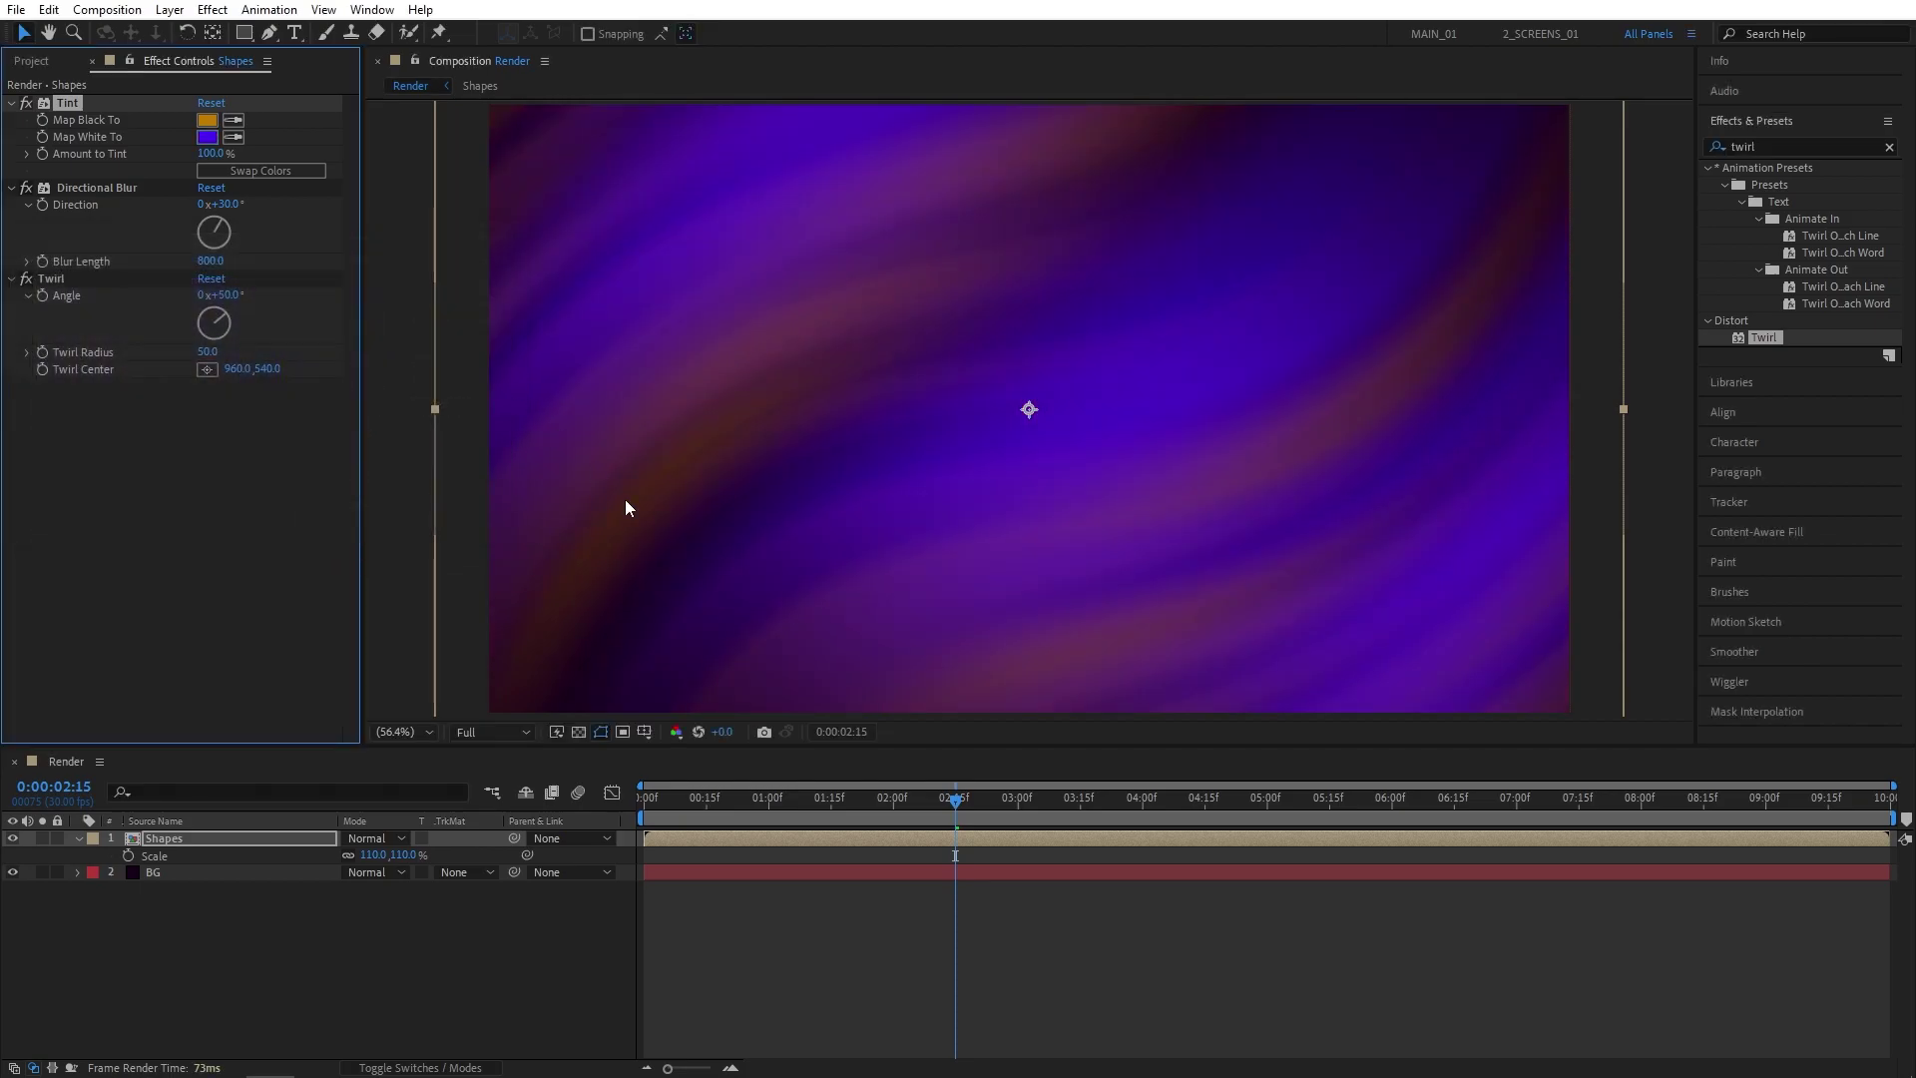
drag(964, 836, 1794, 848)
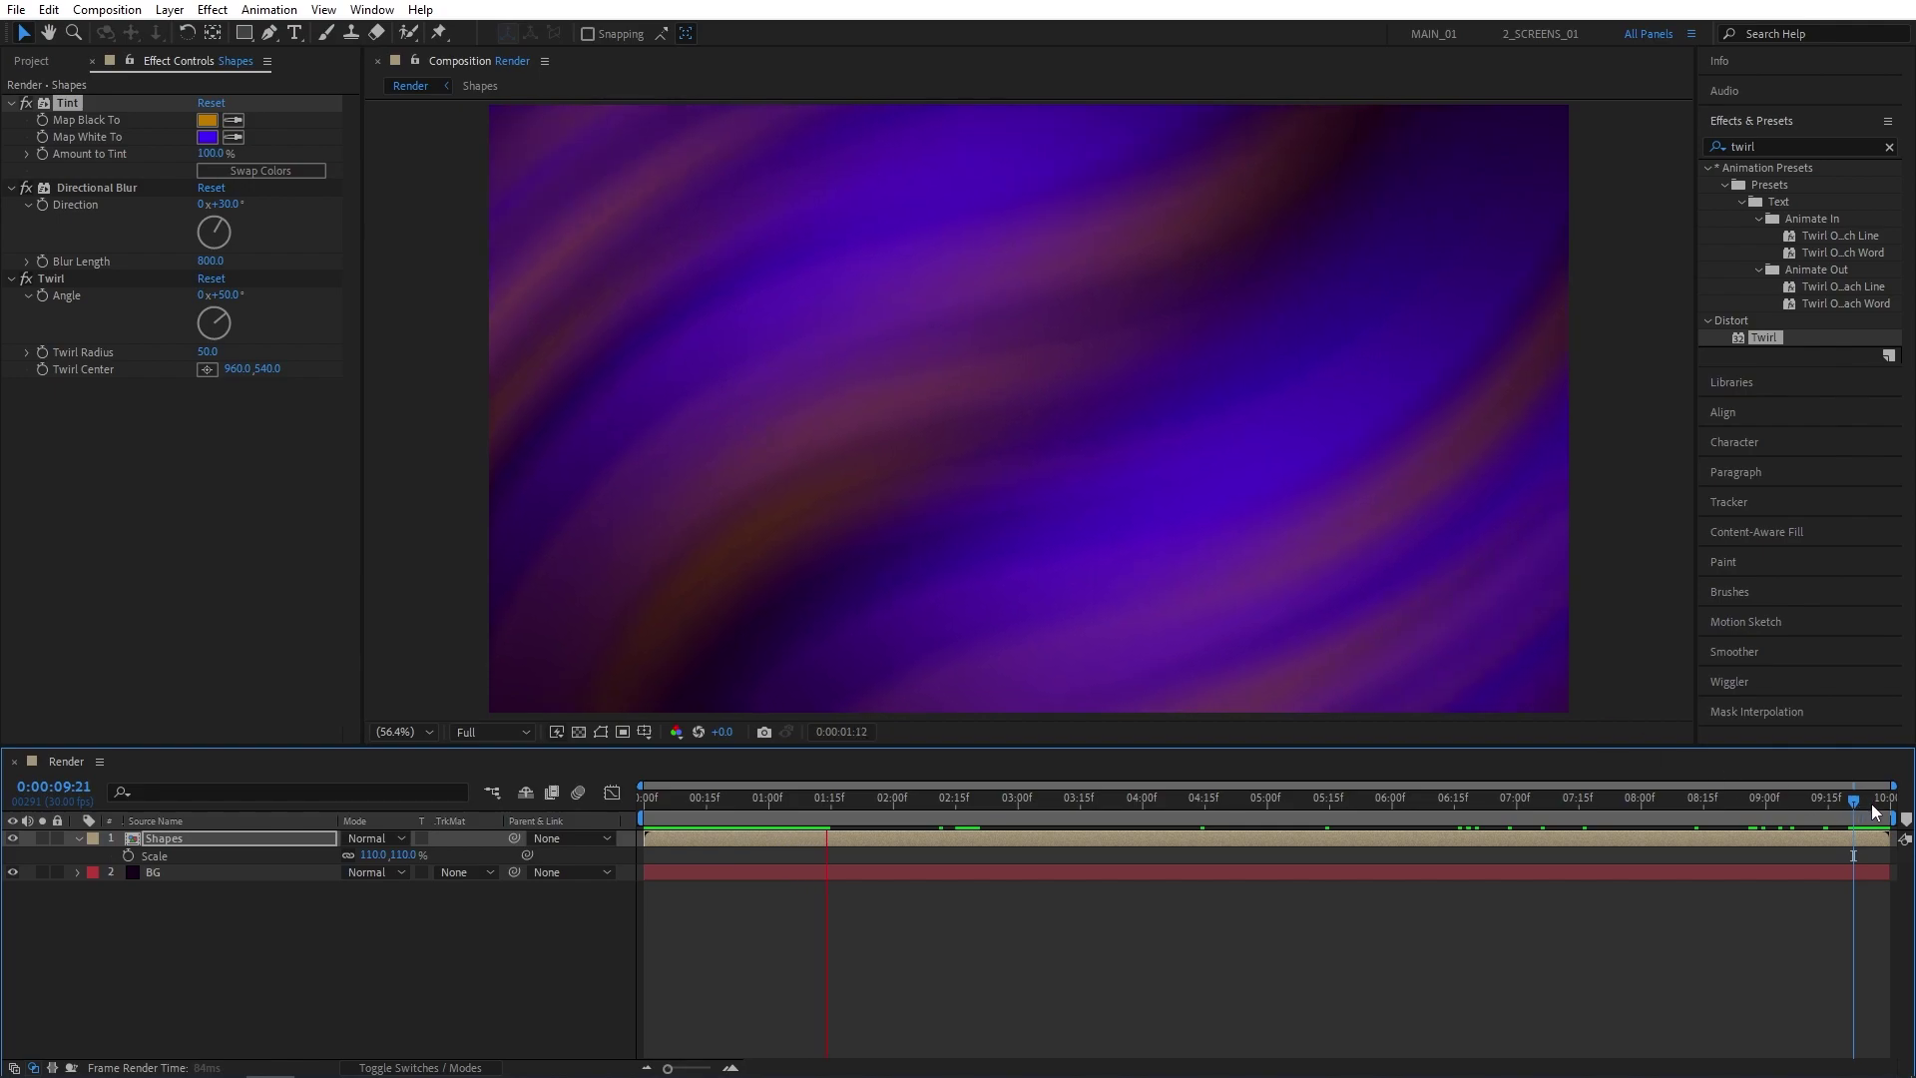
click(1845, 805)
key(space)
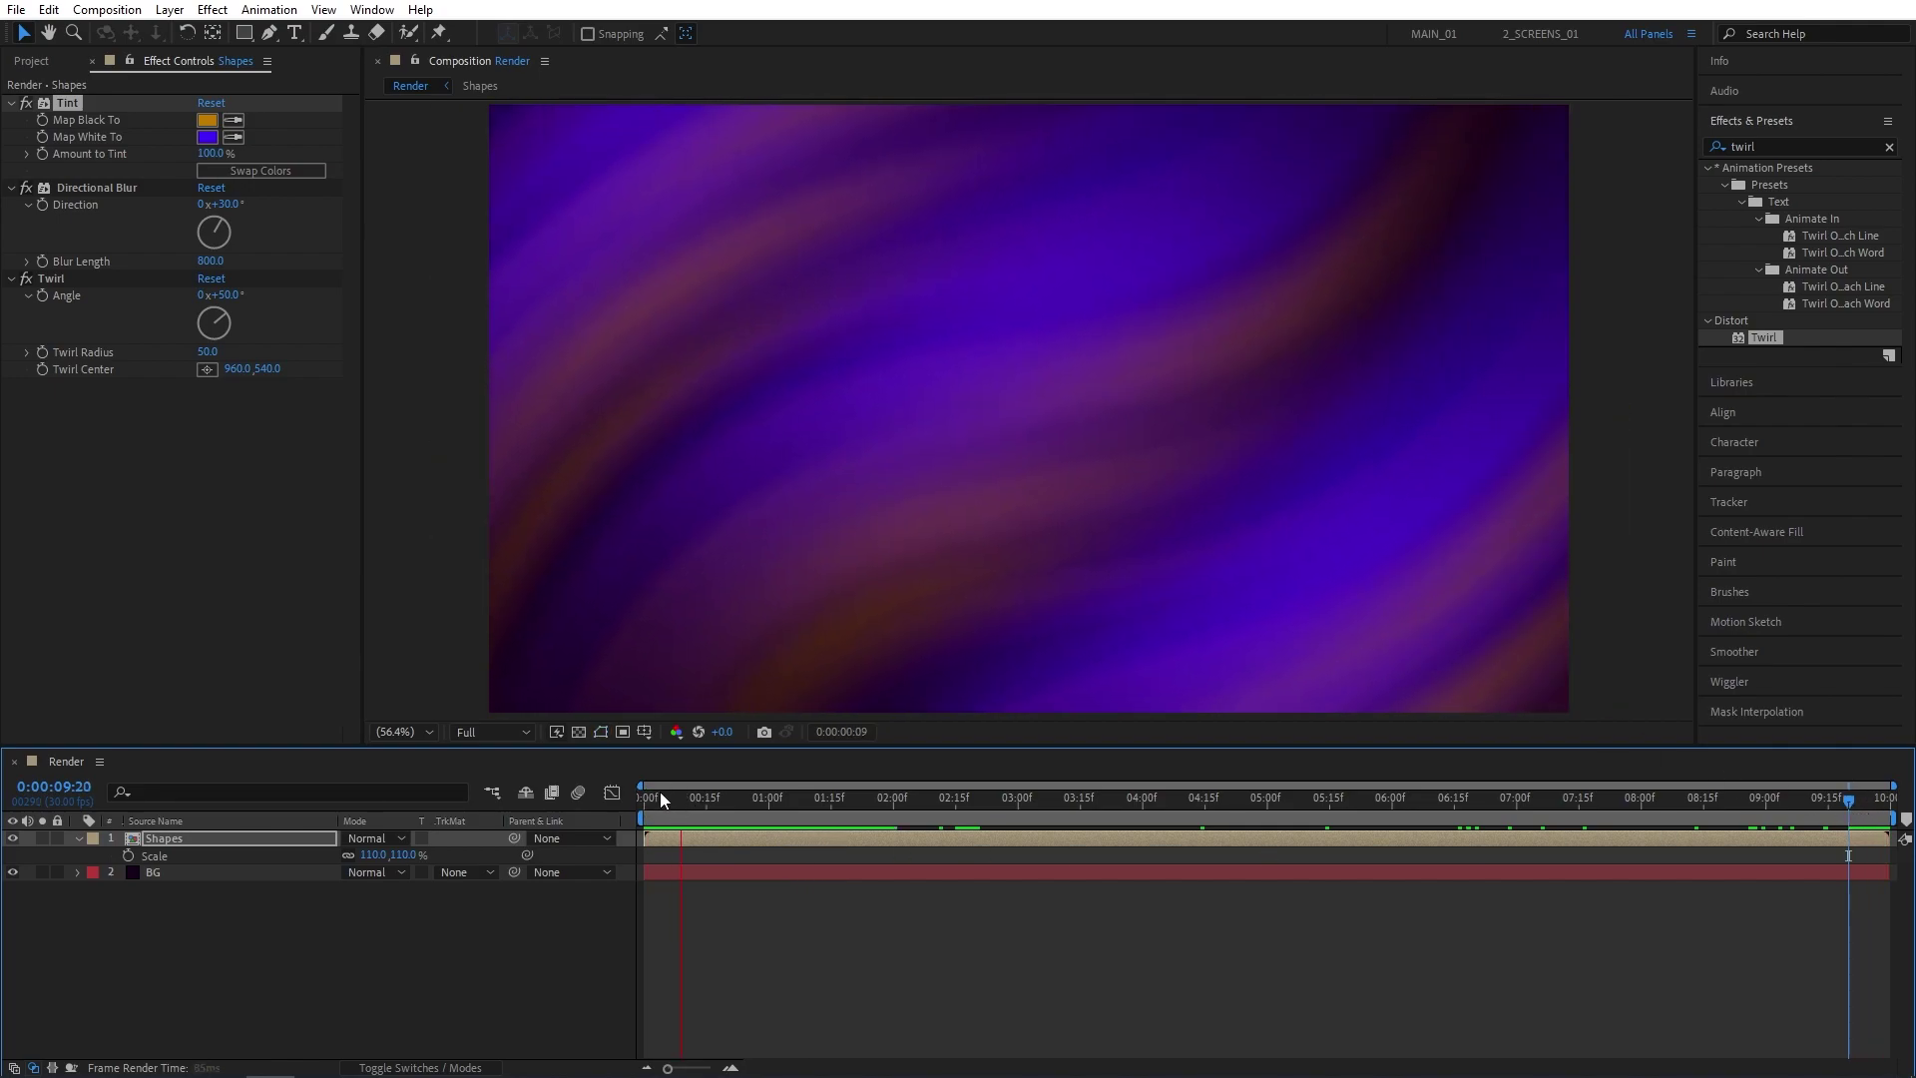